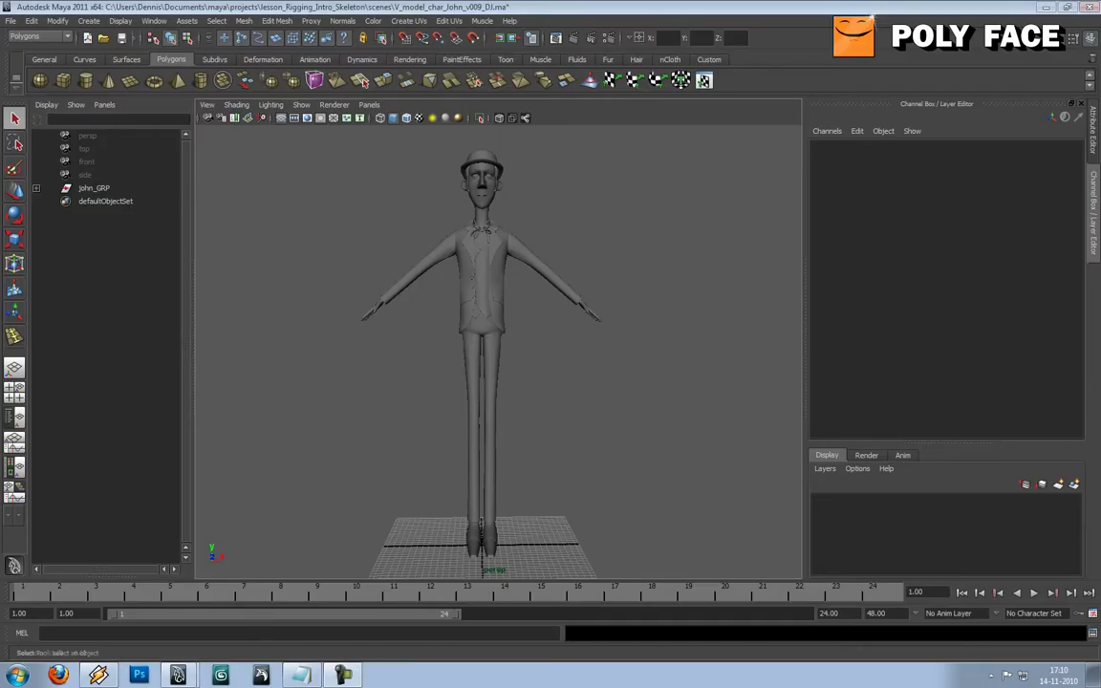
- Turn on wireframe-on-shaded display for the character model and clear the jacket selection
left_click_drag(621, 278, 478, 287, "alt")
left_click(477, 282)
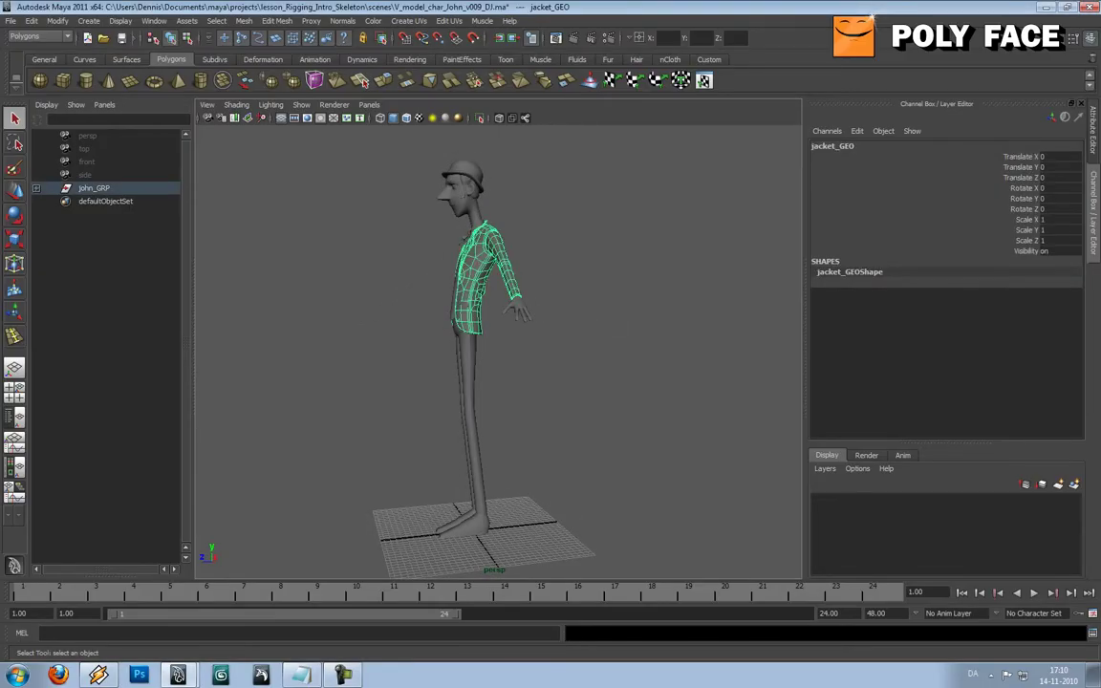
middle_click_drag(478, 287, 491, 334, "alt")
scroll(491, 334, "up", 4)
left_click_drag(491, 334, 621, 334, "alt")
scroll(622, 335, "down", 4)
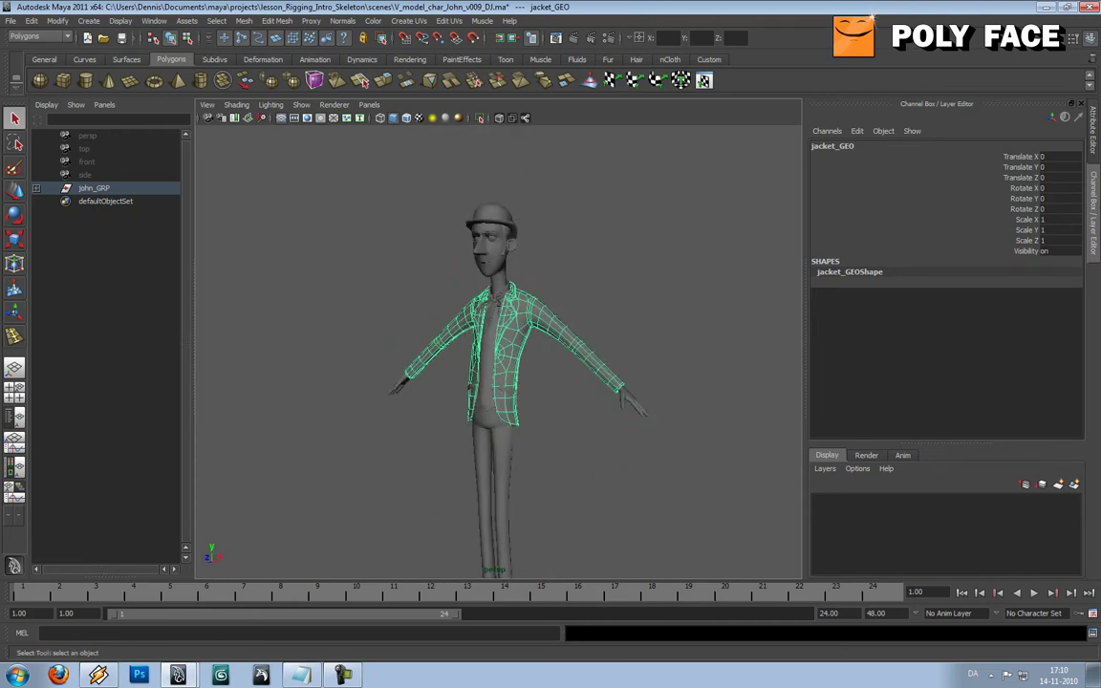
left_click(406, 117)
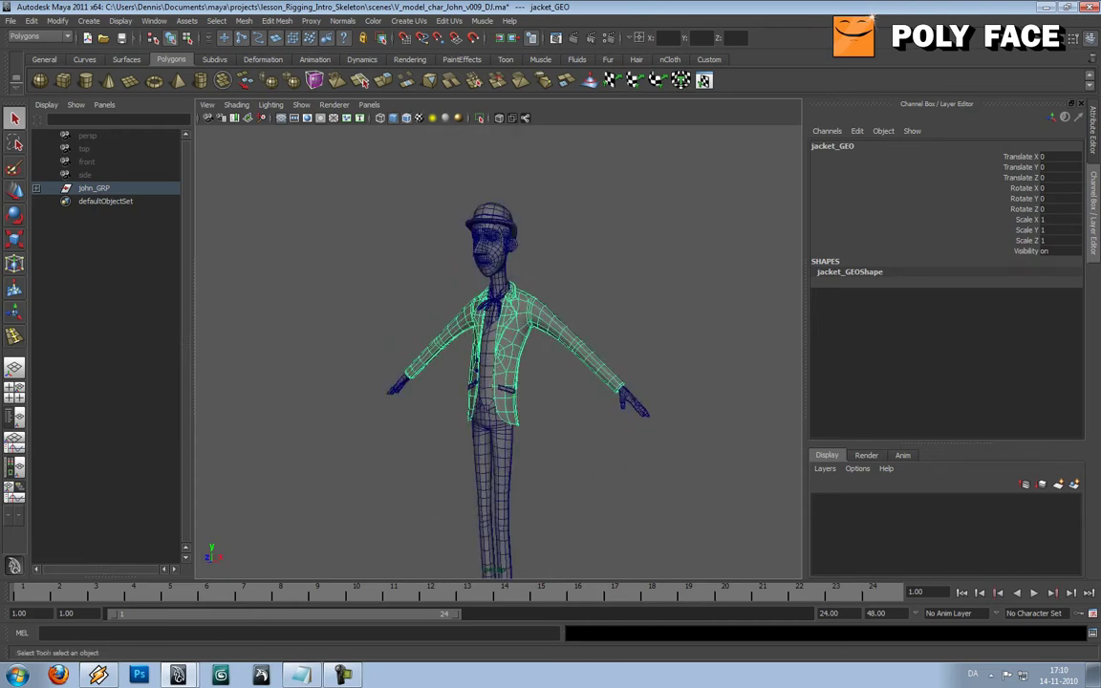
left_click(411, 239)
left_click_drag(411, 239, 464, 241, "alt")
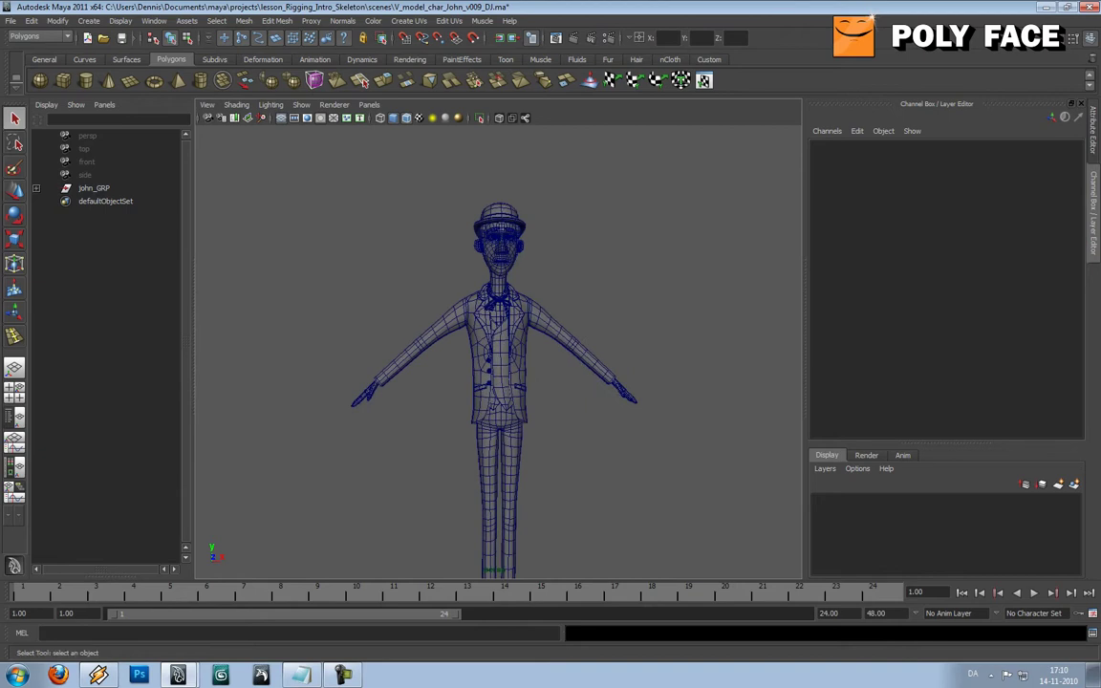
- Compare the jacket's unsmoothed mesh with its smooth mesh preview, leaving the smooth preview on
scroll(498, 352, "up", 2)
left_click_drag(535, 286, 439, 287, "alt")
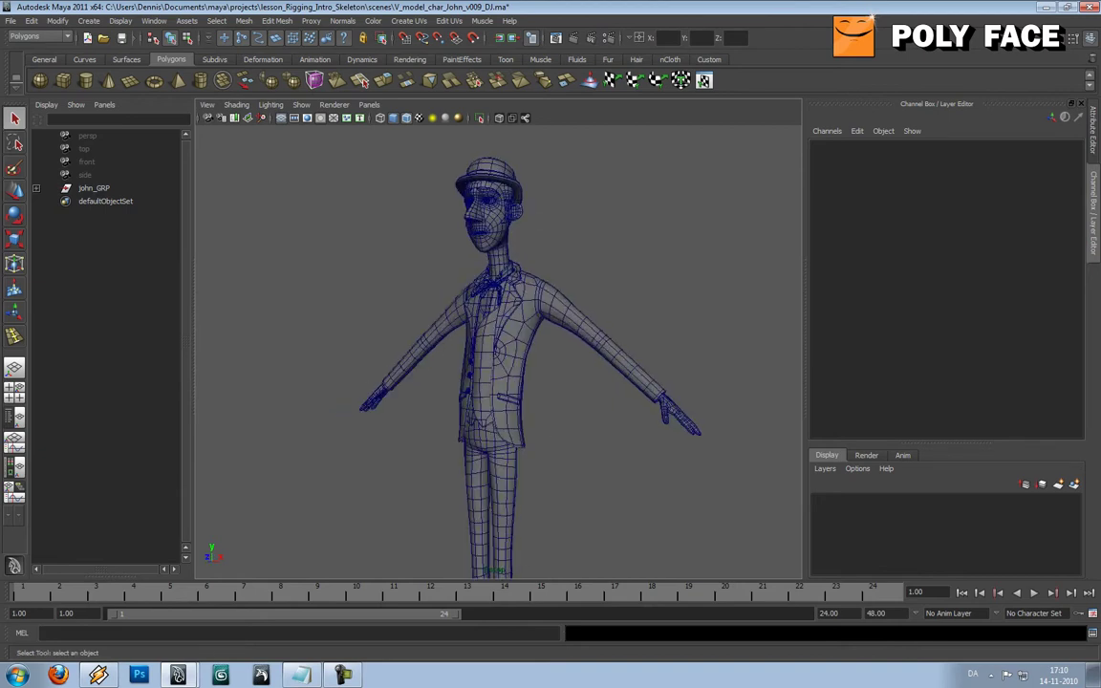
middle_click_drag(516, 305, 430, 296, "alt")
scroll(498, 352, "up", 4)
left_click(497, 260)
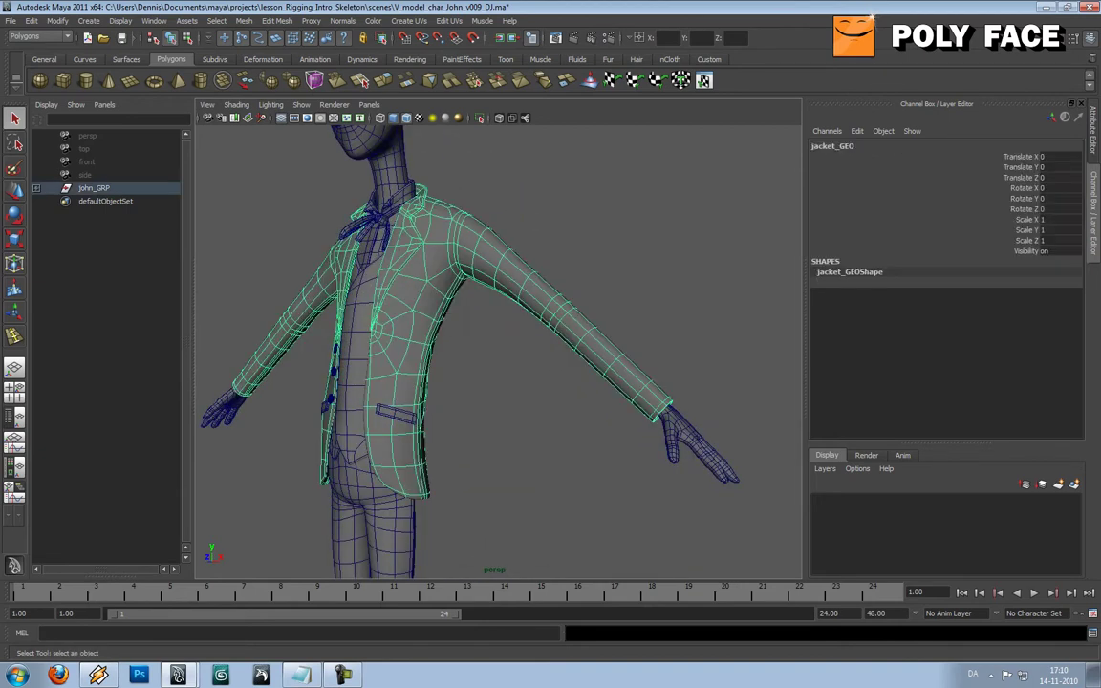
key("1")
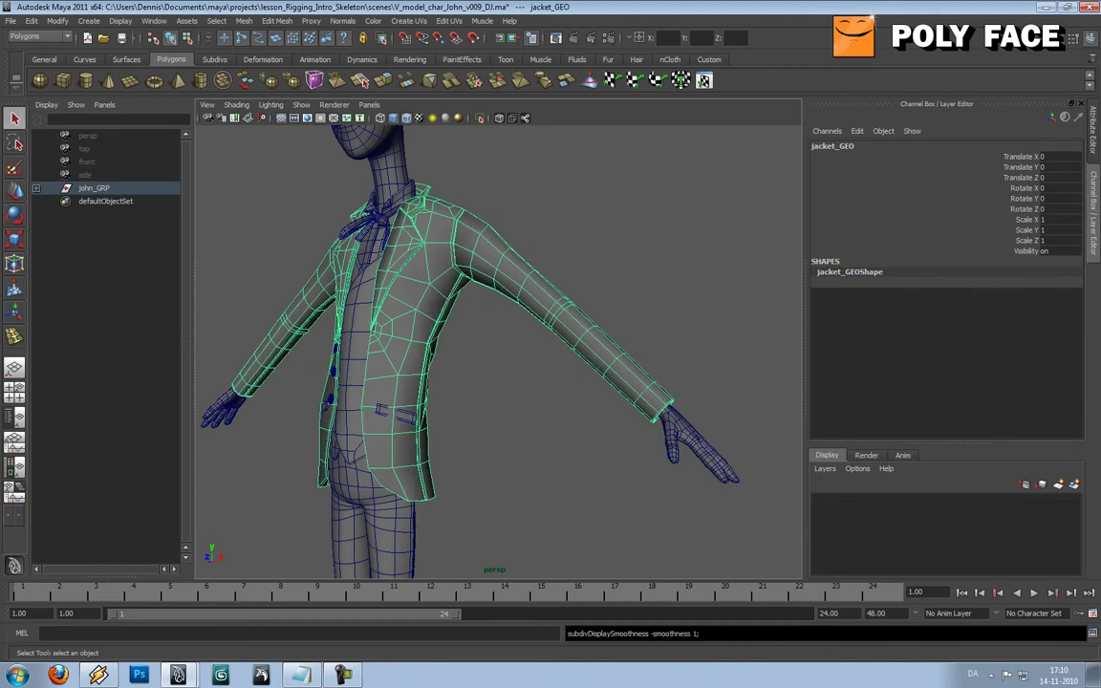
key("3")
left_click(583, 239)
- Examine the edge loops around the knees and along the trouser legs from several angles
left_click_drag(535, 287, 650, 277, "alt")
middle_click_drag(574, 421, 590, 181, "alt")
middle_click_drag(535, 459, 505, 173, "alt")
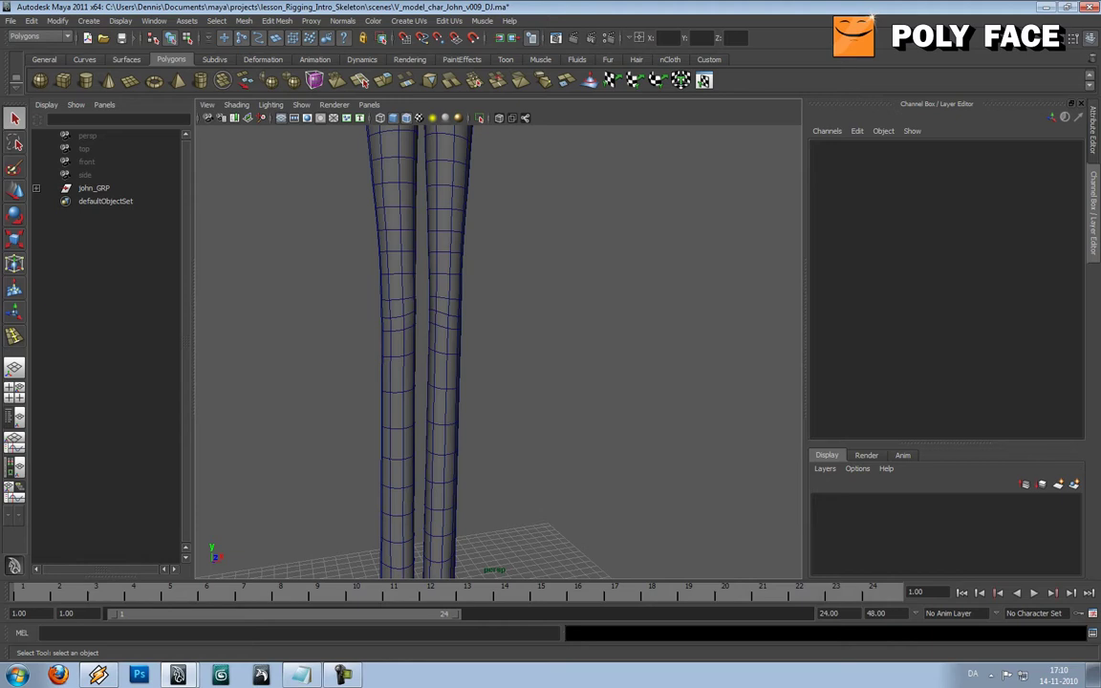
left_click(447, 306)
left_click_drag(458, 306, 527, 304, "alt")
scroll(520, 311, "down", 5)
left_click(573, 316)
middle_click_drag(573, 316, 568, 143, "alt")
scroll(568, 143, "up", 4)
left_click_drag(516, 287, 487, 320, "alt")
scroll(626, 323, "down", 5)
scroll(488, 319, "up", 2)
scroll(487, 320, "down", 2)
scroll(487, 319, "up", 2)
scroll(487, 319, "down", 2)
scroll(487, 319, "up", 2)
scroll(487, 319, "down", 2)
- Examine the mesh of the jacket's shoulders and sleeves and the character's upper body
middle_click_drag(487, 319, 501, 495, "alt")
scroll(500, 495, "up", 4)
left_click(486, 230)
middle_click_drag(485, 229, 485, 335, "alt")
left_click_drag(485, 334, 499, 358, "alt")
left_click(547, 478)
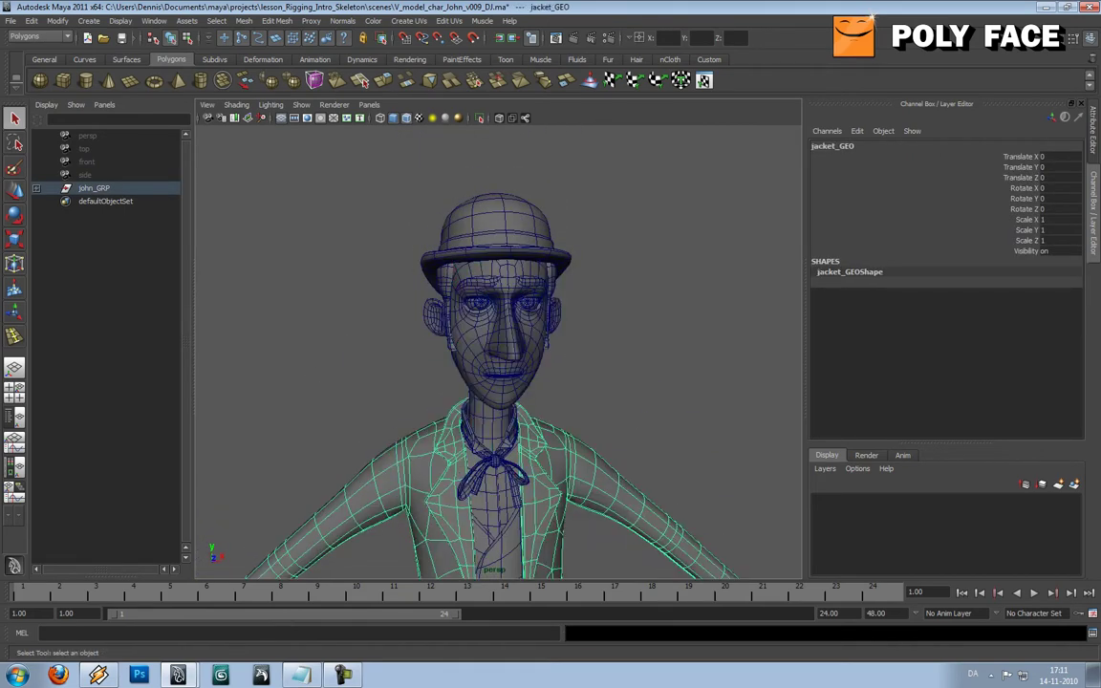
left_click(645, 358)
middle_click_drag(573, 449, 485, 321, "alt")
scroll(484, 320, "down", 2)
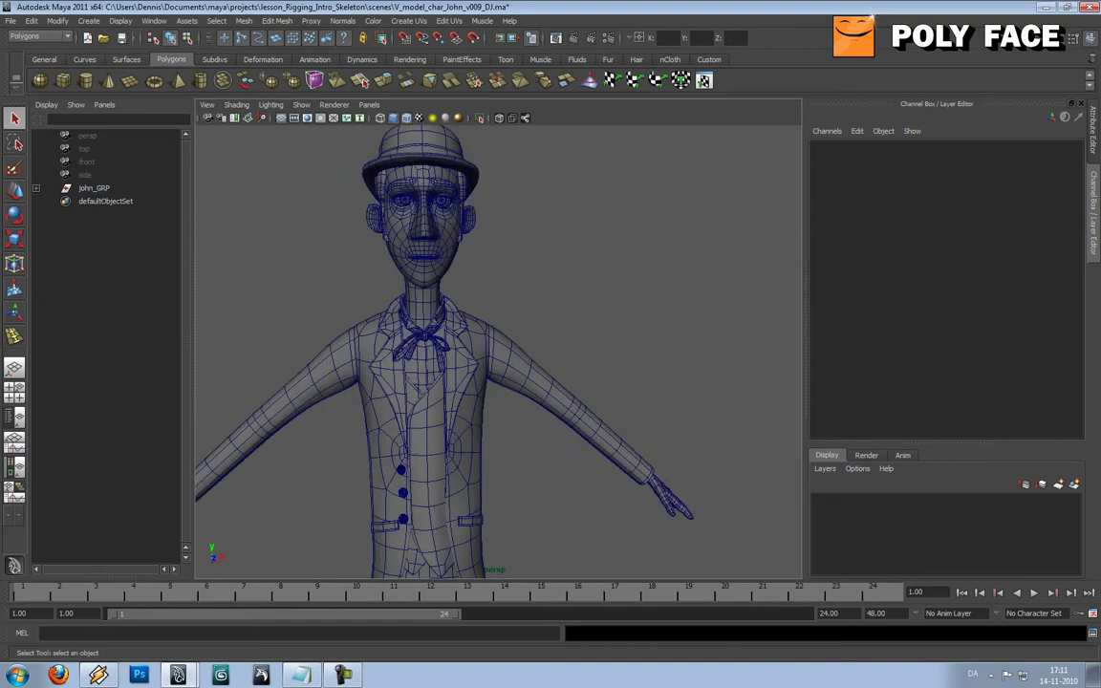
mouse_move(506, 382)
left_mouse_down("alt")
mouse_move(681, 401)
mouse_move(516, 393)
left_mouse_up("alt")
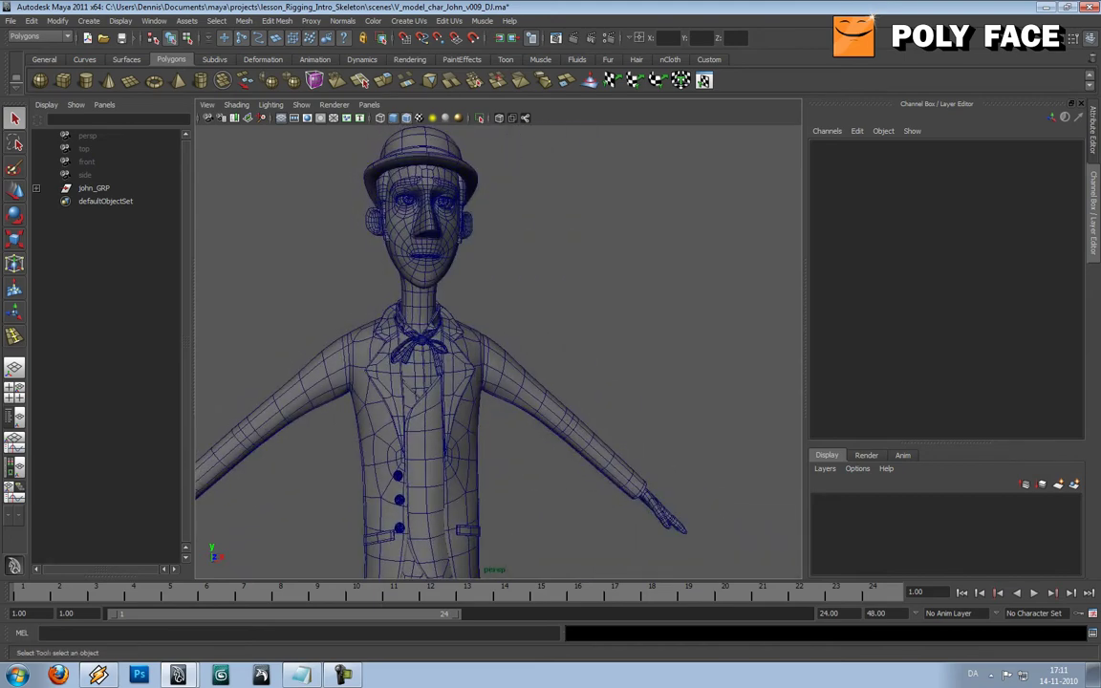
- Examine the topology of the head and neck from the front and both sides
left_click(430, 243)
middle_click_drag(430, 249, 502, 317, "alt")
scroll(502, 317, "up", 5)
mouse_move(502, 317)
left_mouse_down("alt")
mouse_move(626, 323)
mouse_move(497, 335)
left_mouse_up("alt")
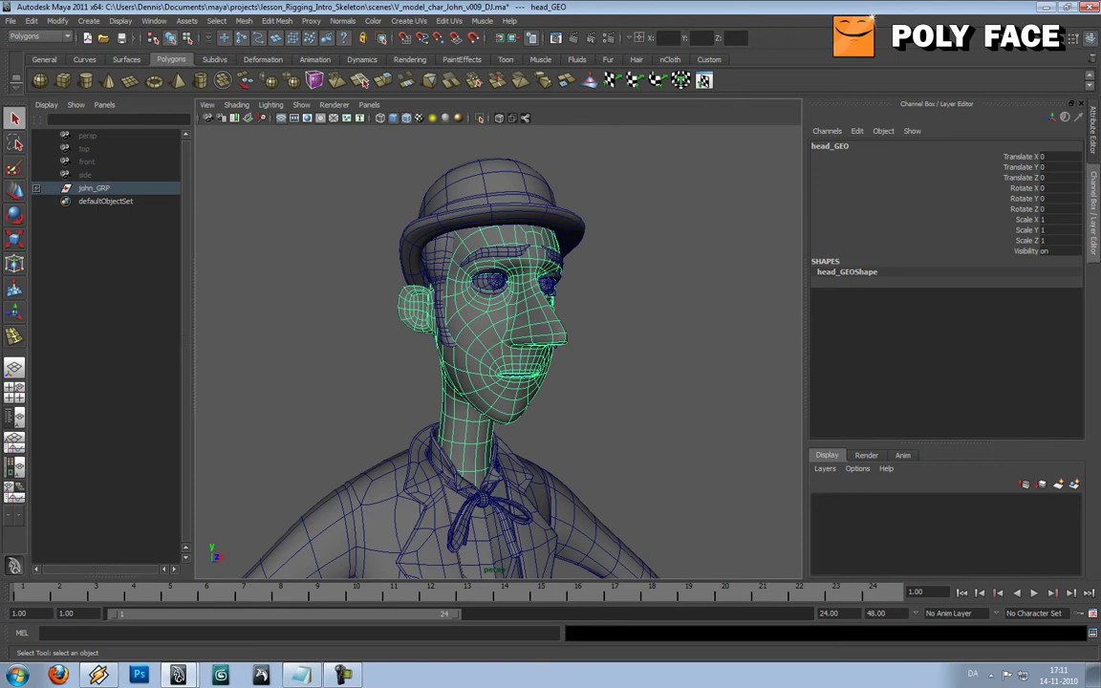
left_click_drag(573, 334, 406, 334, "alt")
left_click_drag(459, 335, 555, 335, "alt")
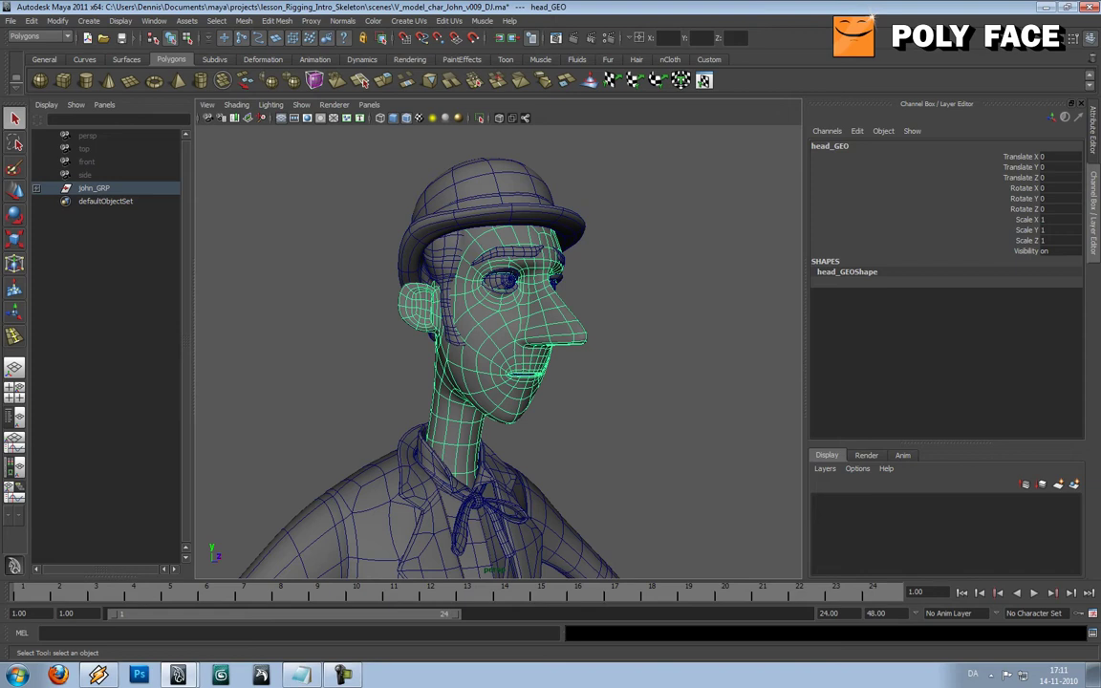
left_click_drag(555, 335, 506, 342, "alt")
scroll(492, 334, "down", 2)
left_click(358, 348)
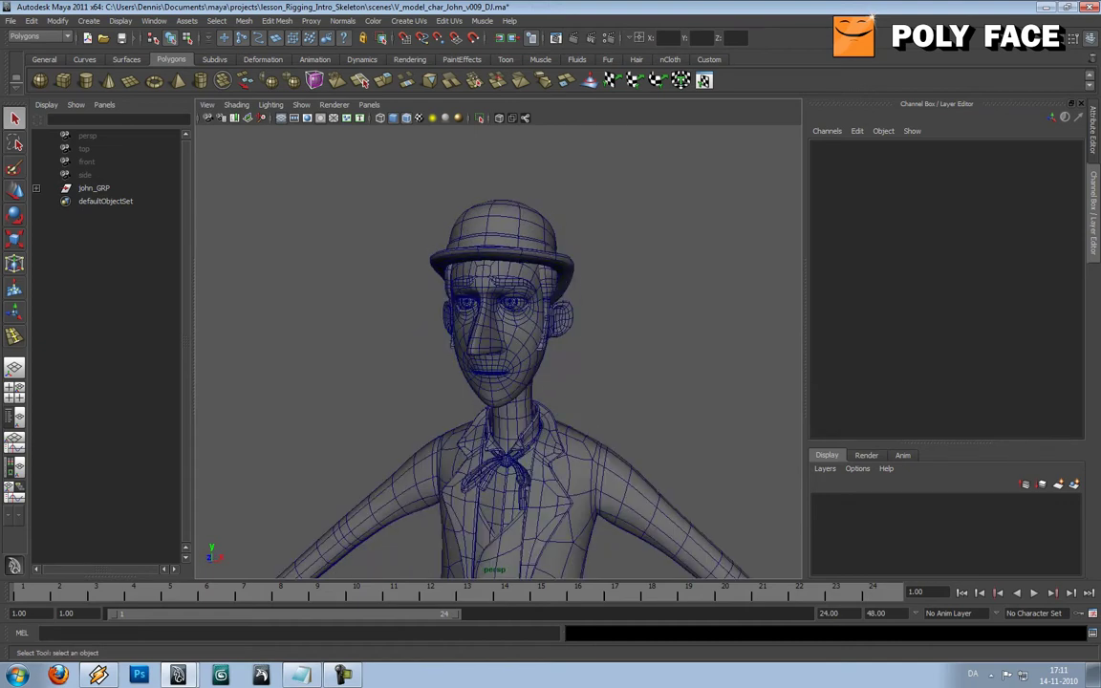
- Examine the edge loops on the fingers and palm of the character's right hand
middle_click_drag(521, 392, 499, 257, "alt")
scroll(499, 286, "down", 5)
middle_click_drag(497, 411, 493, 254, "alt")
left_click_drag(459, 334, 559, 346, "alt")
middle_click_drag(535, 439, 478, 335, "alt")
scroll(478, 335, "up", 6)
middle_click_drag(382, 316, 421, 370, "alt")
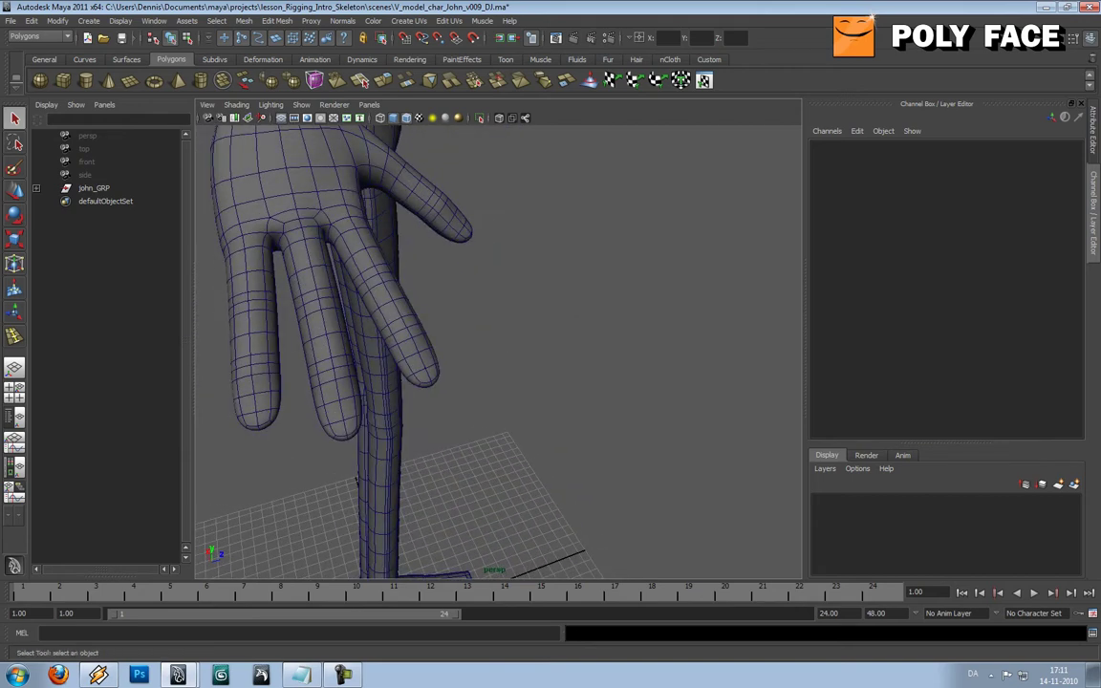
left_click(315, 201)
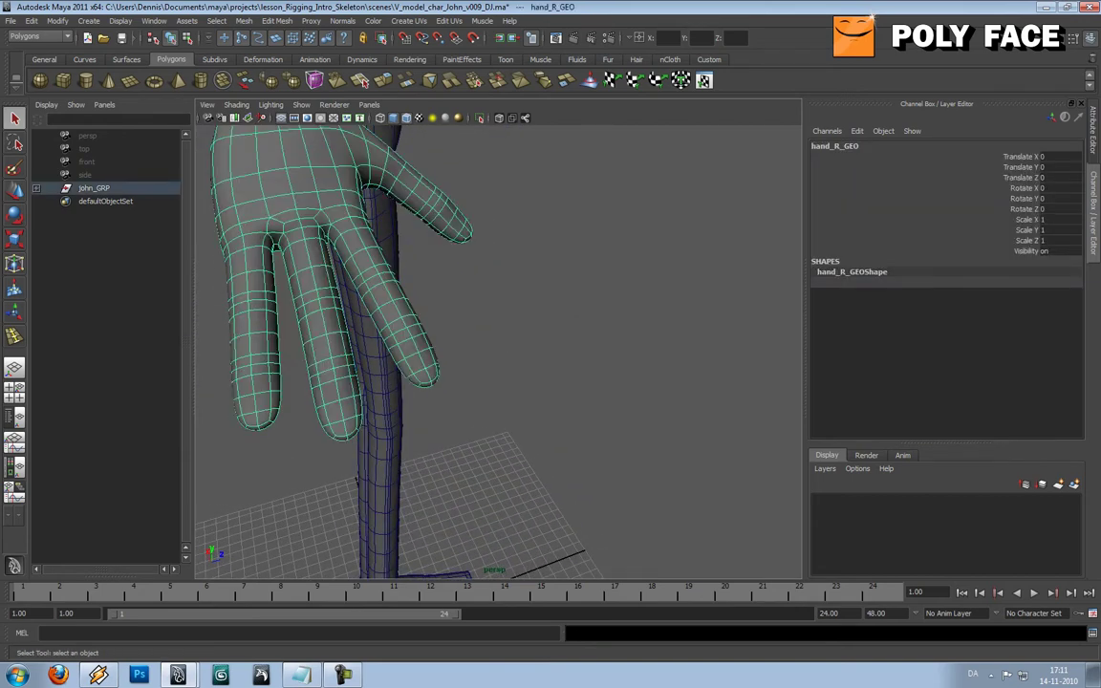
left_click(555, 315)
left_click_drag(574, 325, 392, 323, "alt")
scroll(497, 344, "down", 5)
mouse_move(535, 325)
left_mouse_down("alt")
mouse_move(430, 323)
mouse_move(535, 323)
left_mouse_up("alt")
scroll(497, 344, "down", 4)
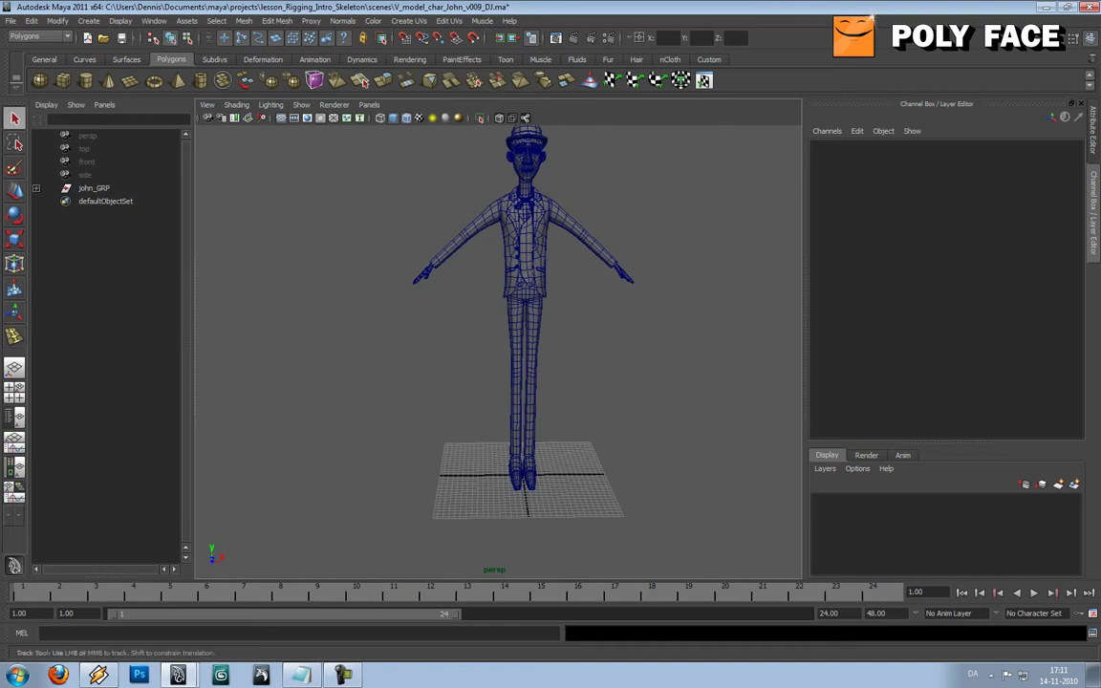
- Switch to the side view in wireframe display, framed on the character's hips and legs
scroll(464, 336, "up", 3)
middle_click_drag(535, 315, 486, 325, "alt")
key("space")
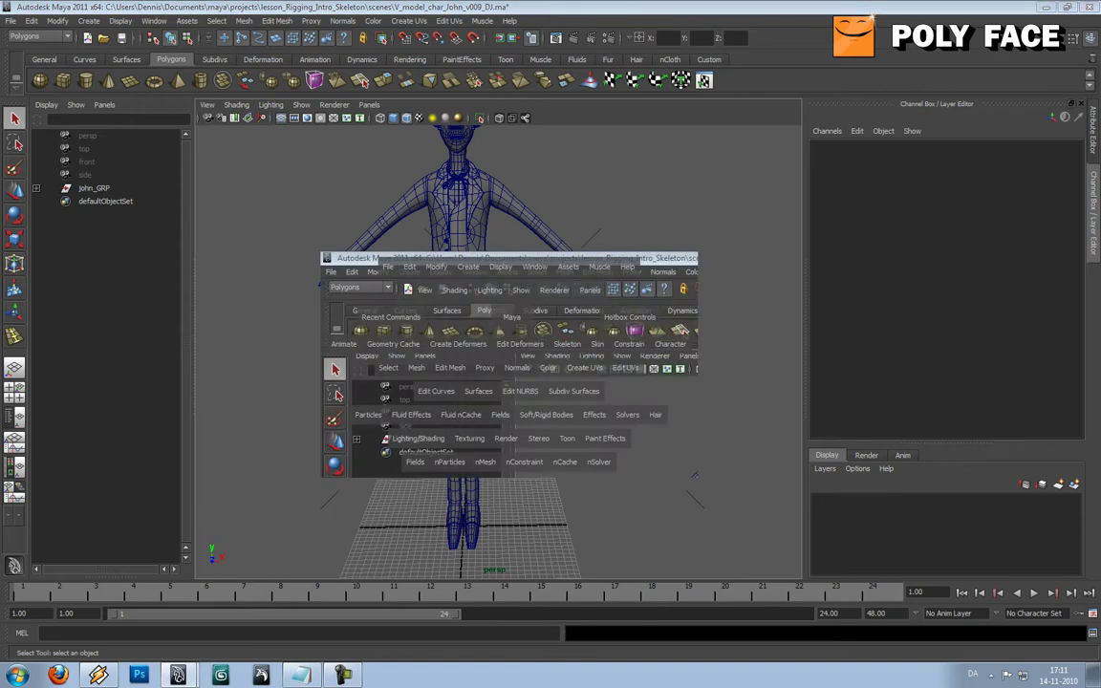
left_click(514, 317)
left_click_drag(516, 330, 576, 317)
mouse_move(498, 324)
middle_mouse_down("alt")
mouse_move(494, 364)
mouse_move(511, 315)
middle_mouse_up("alt")
scroll(495, 363, "up", 2)
scroll(511, 329, "up", 2)
scroll(511, 329, "down", 1)
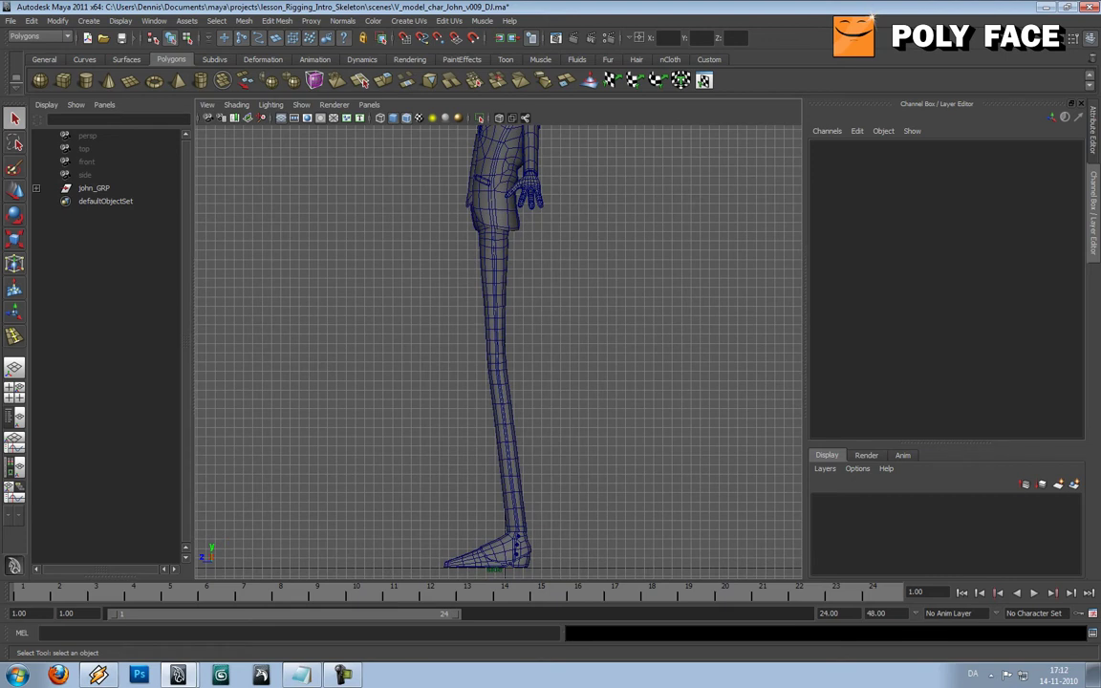
key("4")
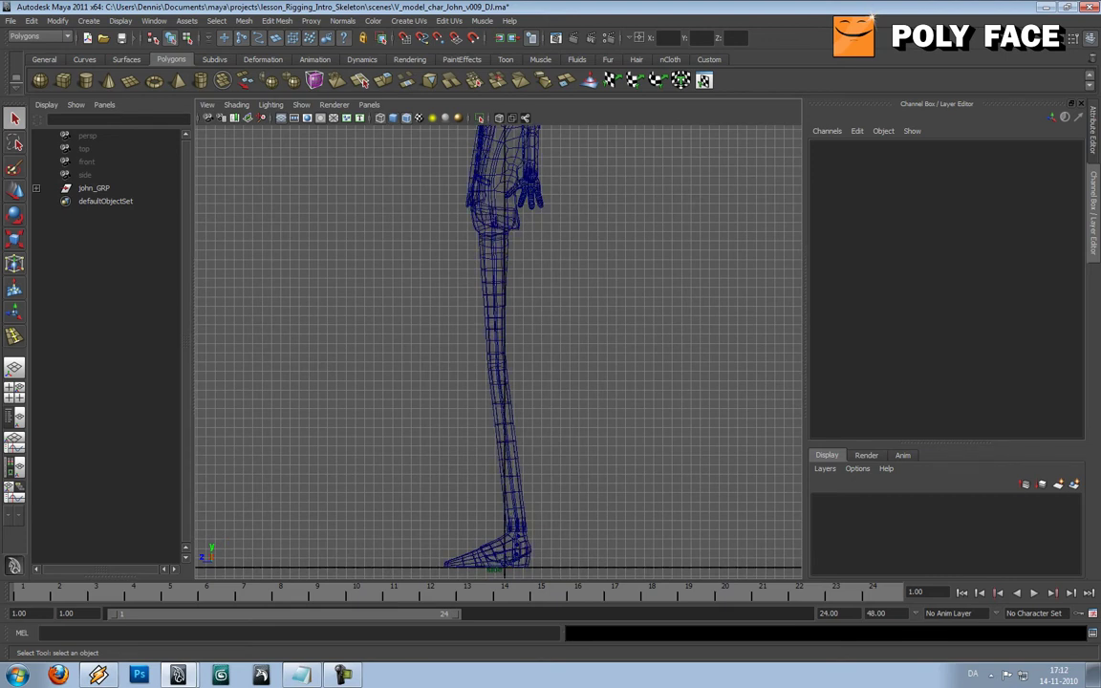
middle_click_drag(511, 315, 498, 381, "alt")
scroll(498, 352, "up", 3)
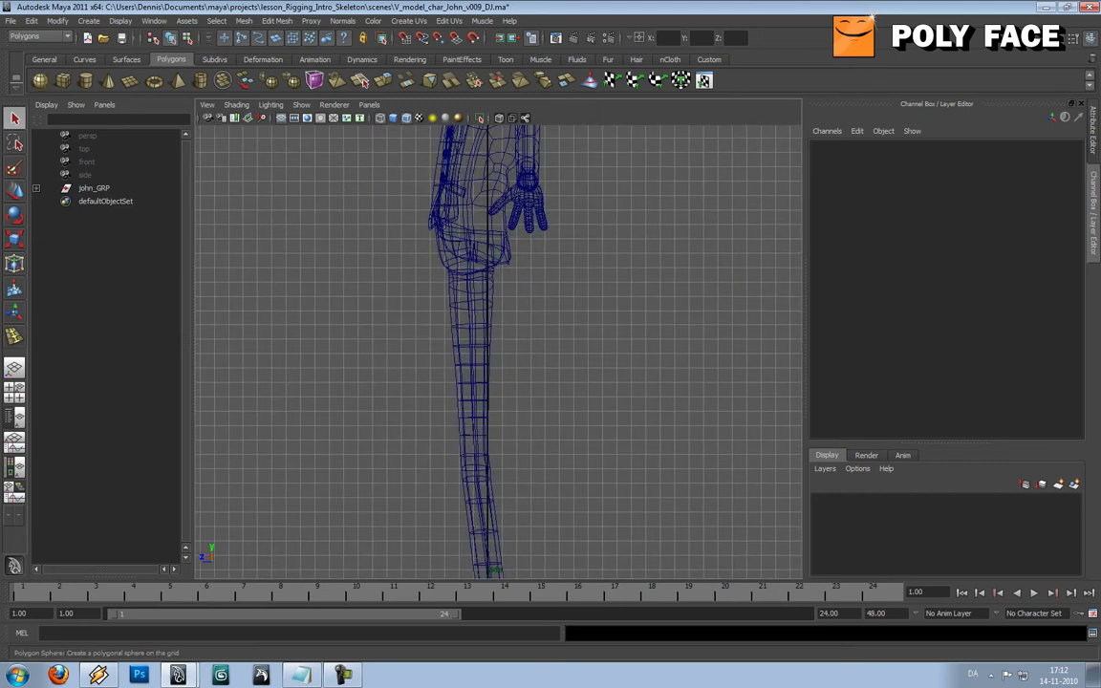
- Create a new shelf named My_Rigging_tools
left_click(15, 80)
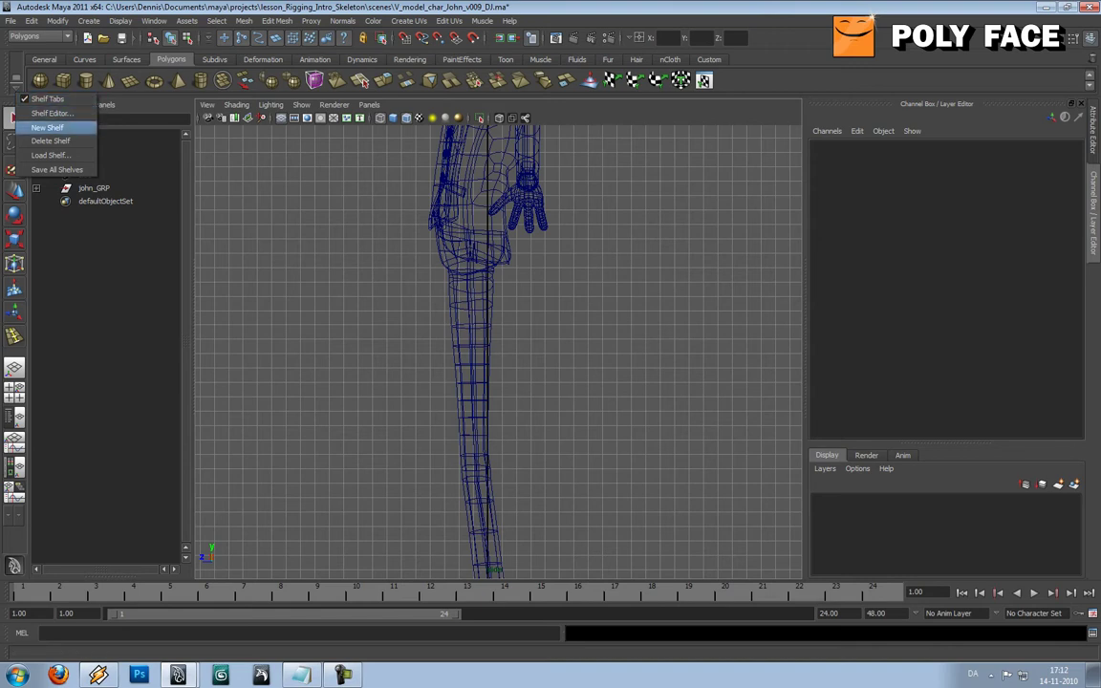
left_click(47, 127)
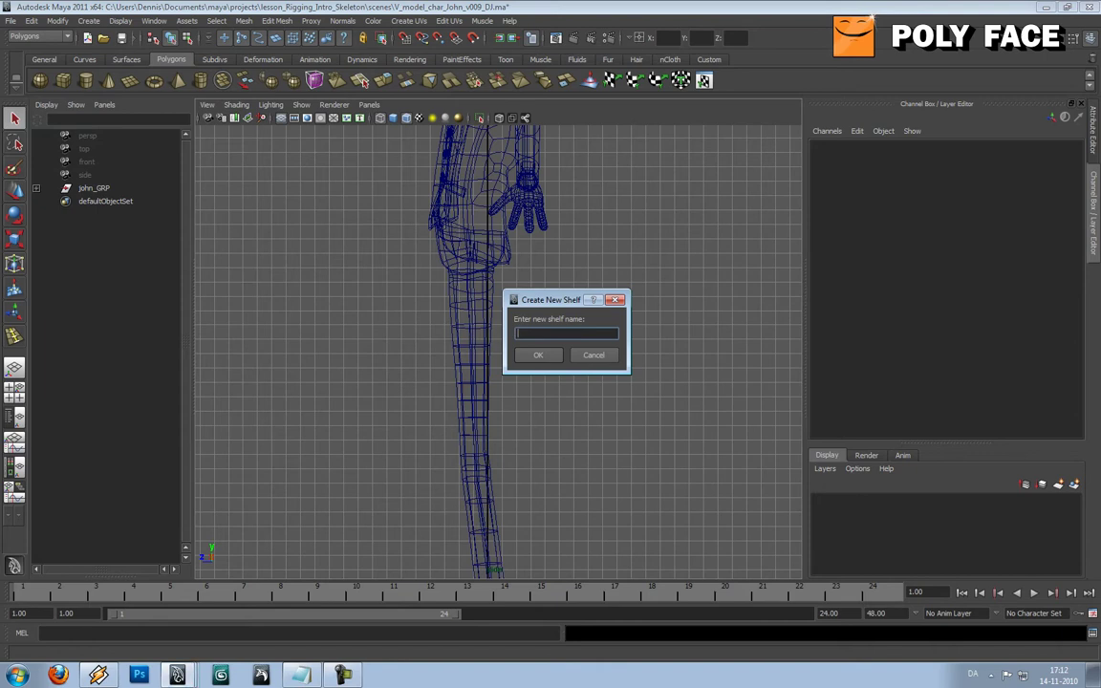
type("My_Rigging_tools")
key("Return")
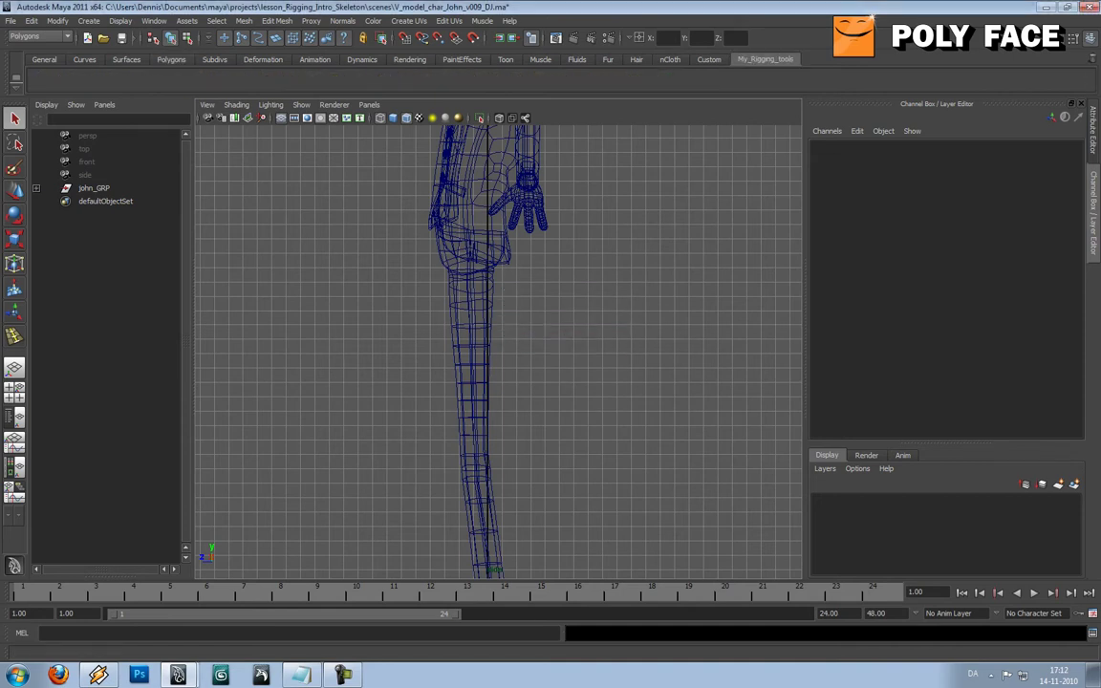
- Switch to the Animation menu set and add the Joint Tool to the My_Rigging_tools shelf
left_click(39, 36)
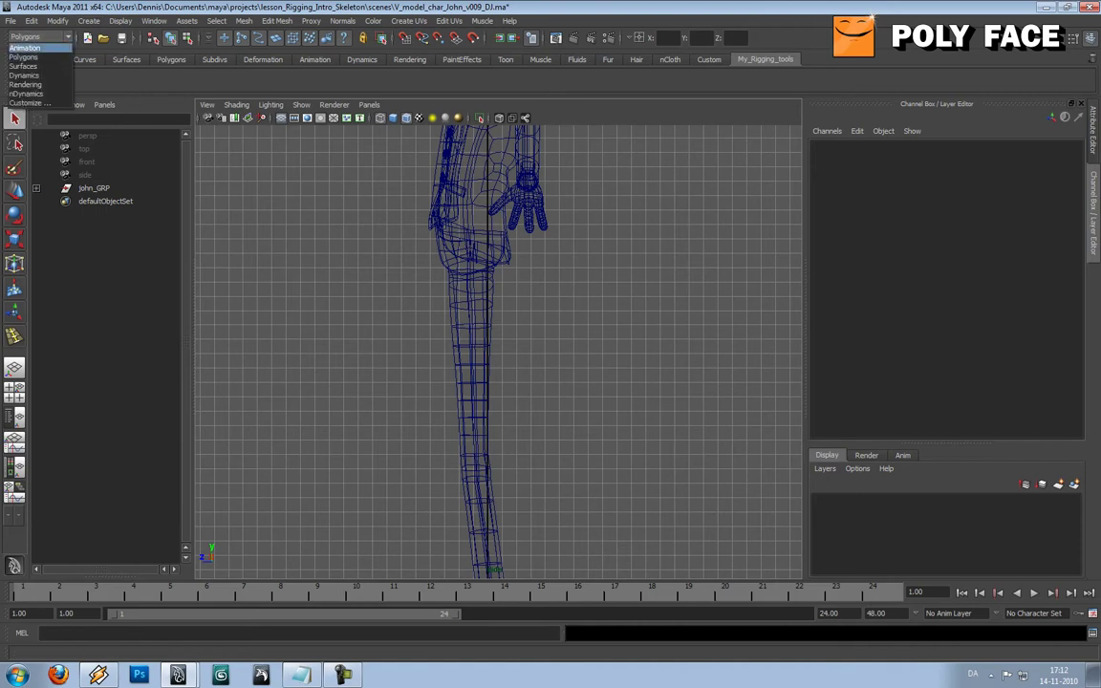
left_click(25, 47)
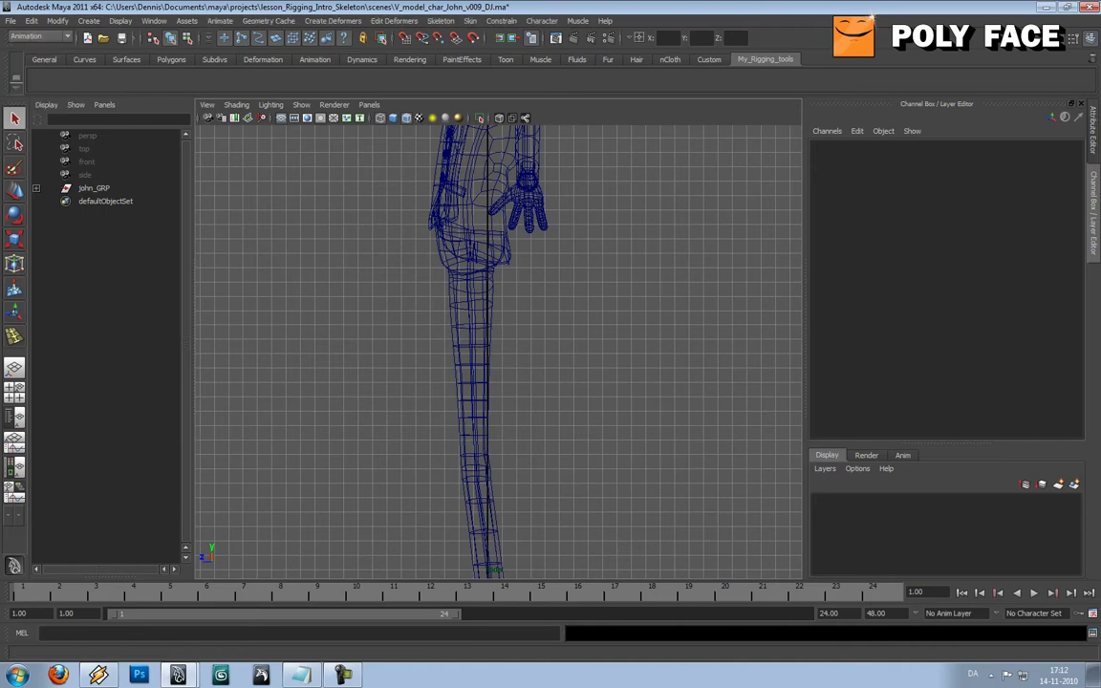
left_click(440, 20)
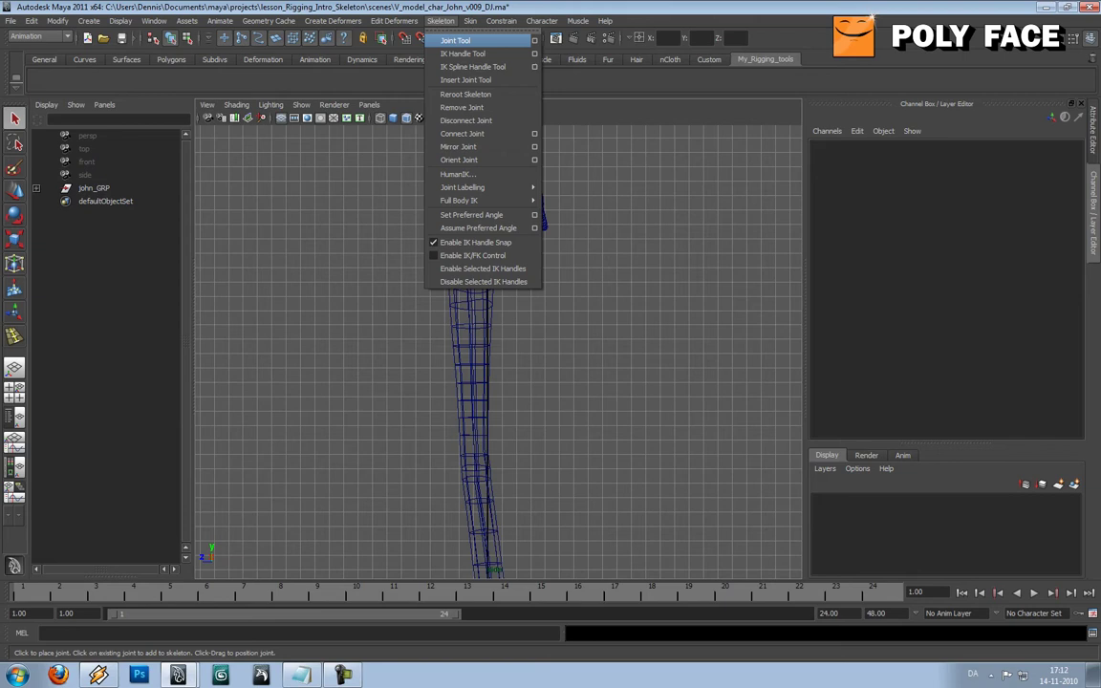
left_click(463, 41, "ctrl+shift")
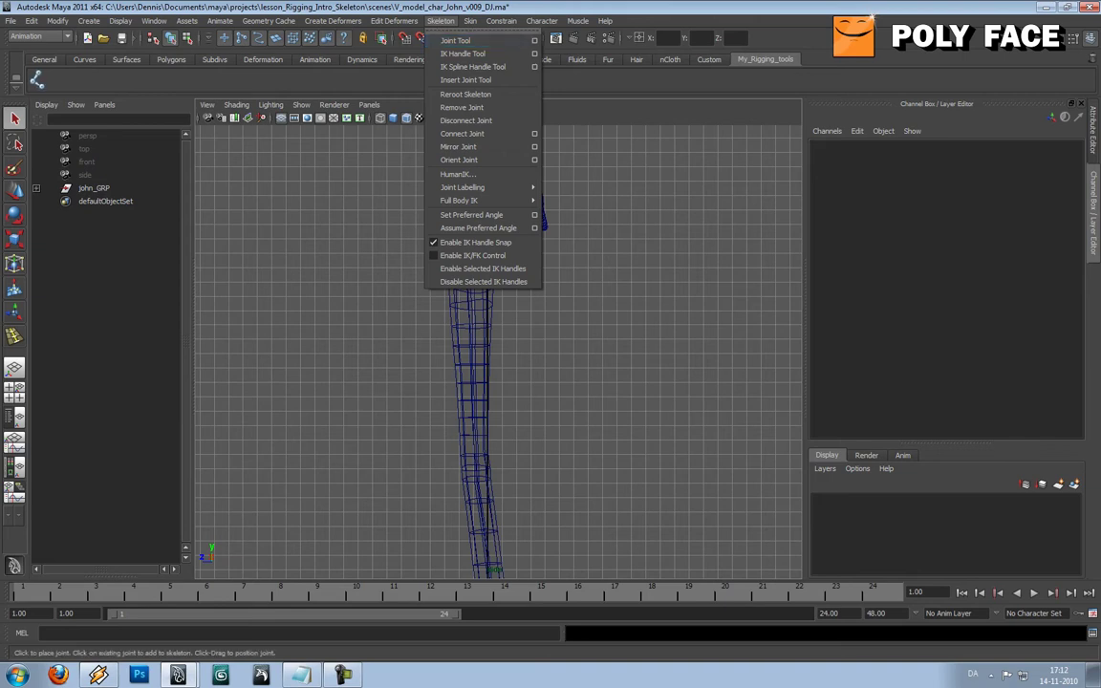
left_click(221, 21)
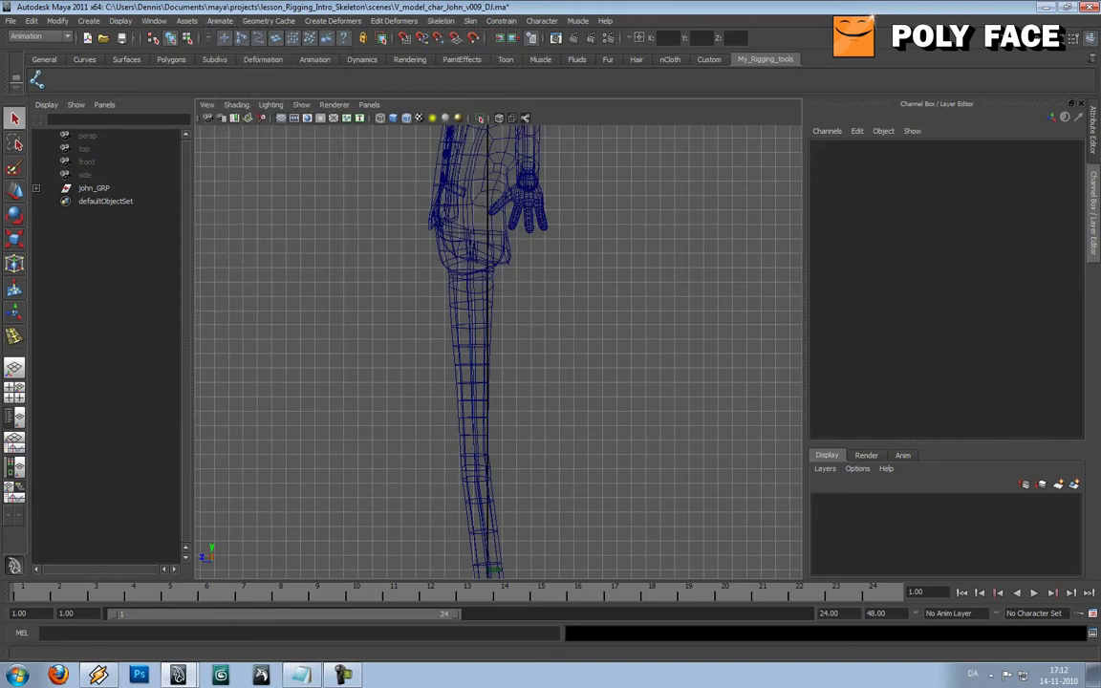
- Start a leg chain with the Joint Tool, placing joints inside the hip, at the top of the thigh and at the knee
left_click(37, 80)
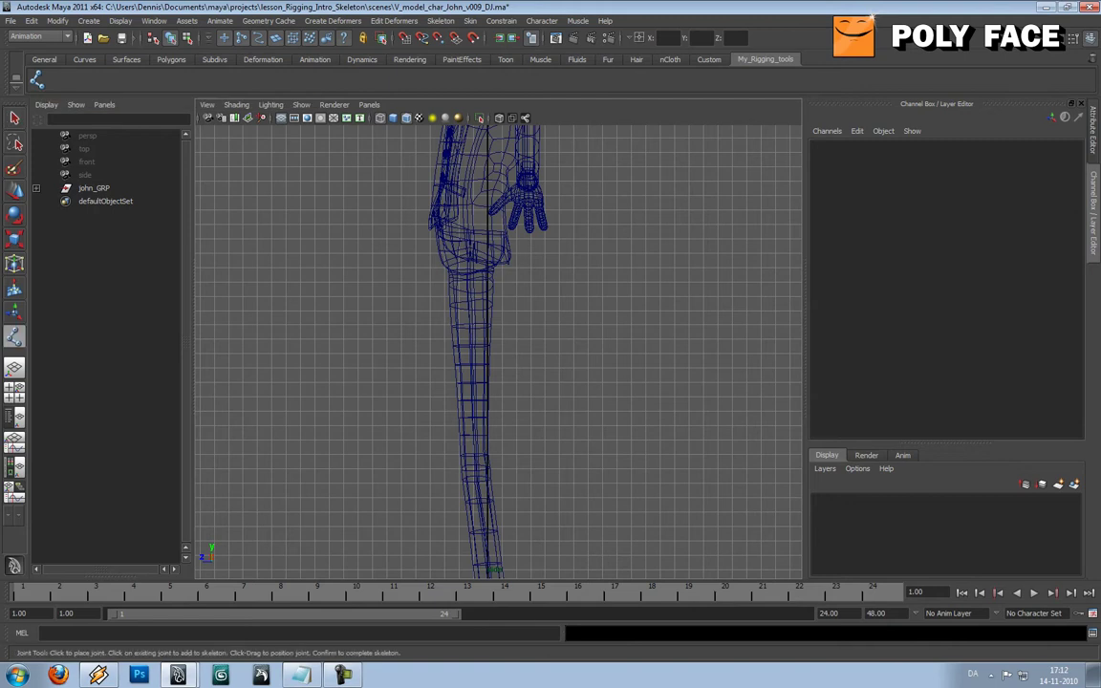
scroll(498, 351, "up", 3)
middle_click_drag(498, 351, 507, 399, "alt")
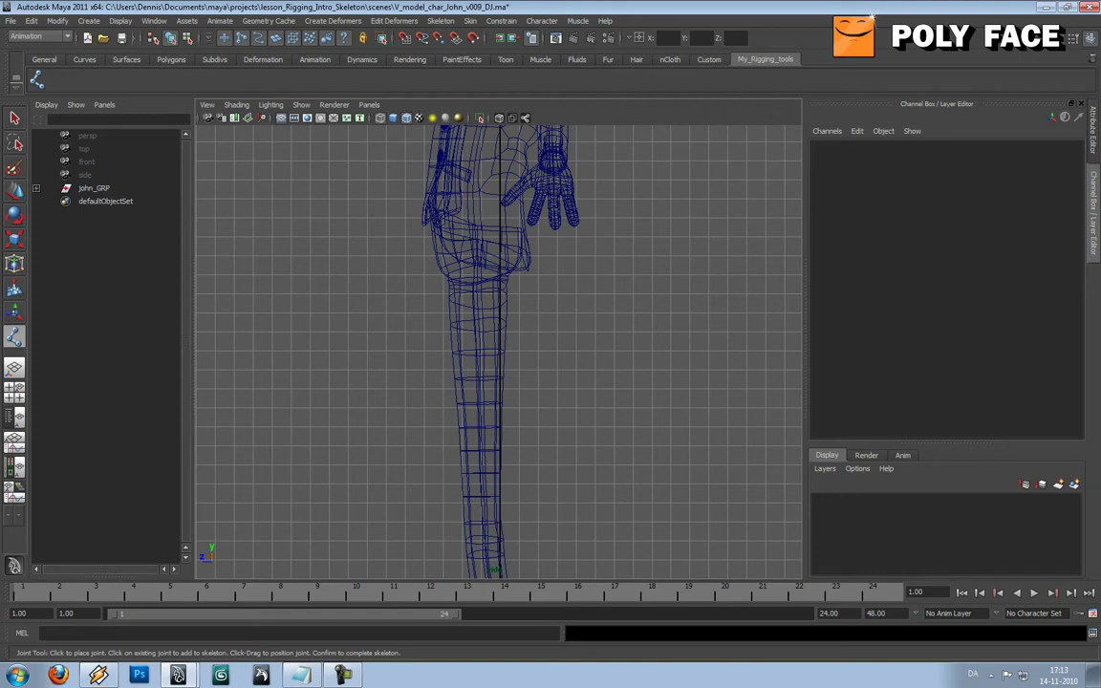
left_click(474, 231)
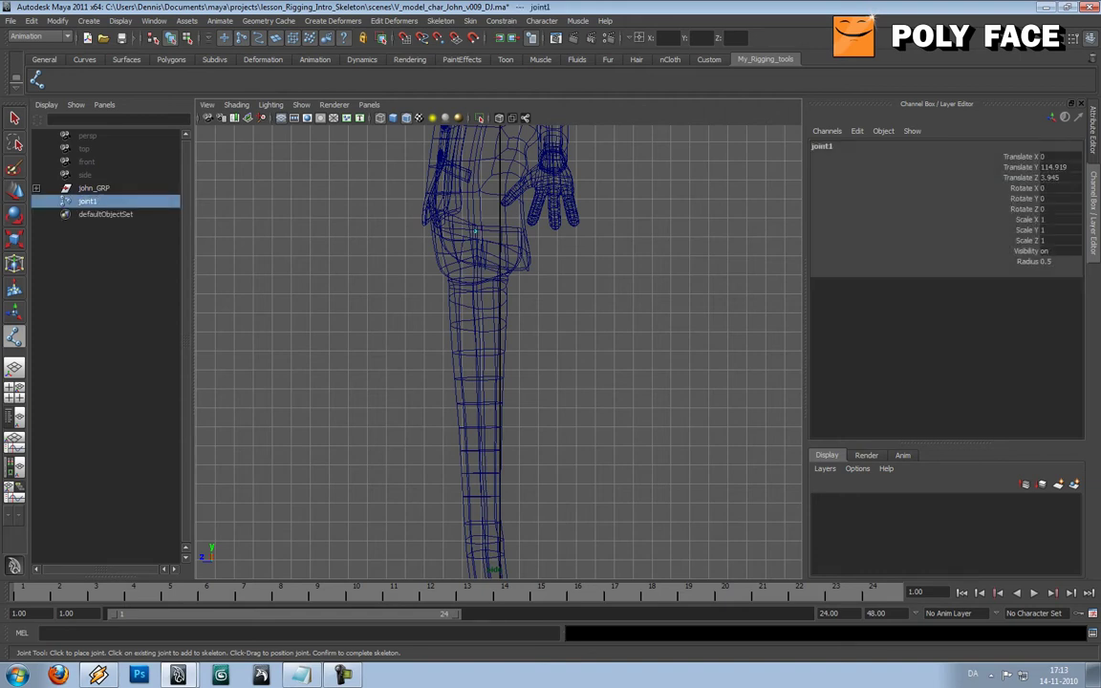
left_click(475, 280)
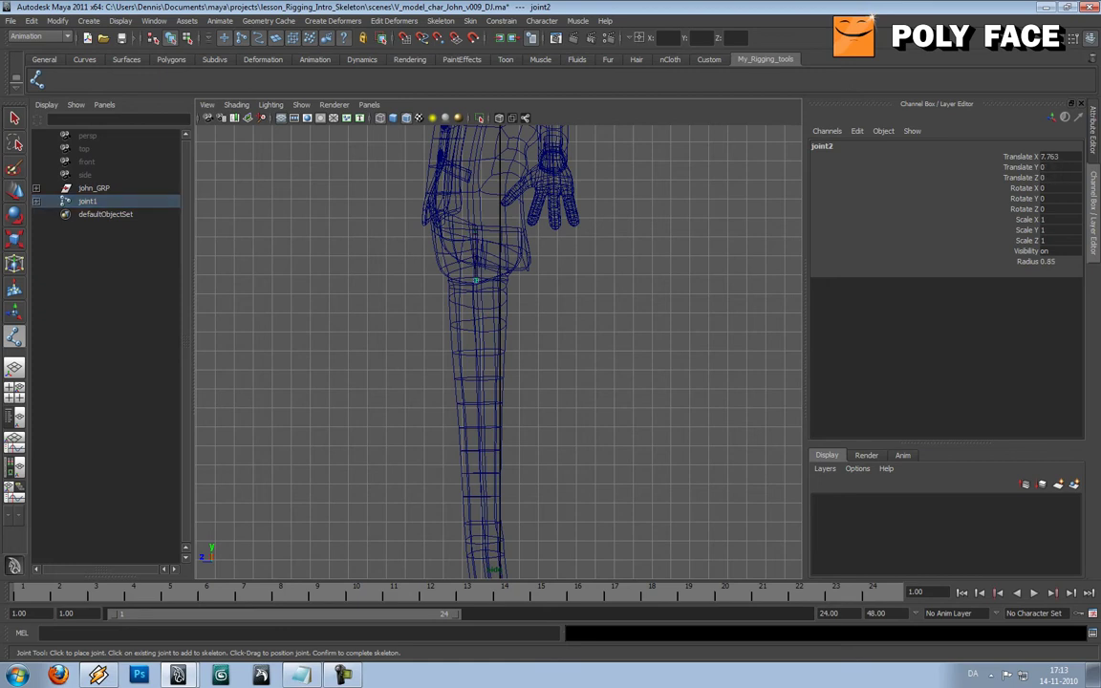
middle_click_drag(497, 359, 498, 344, "alt")
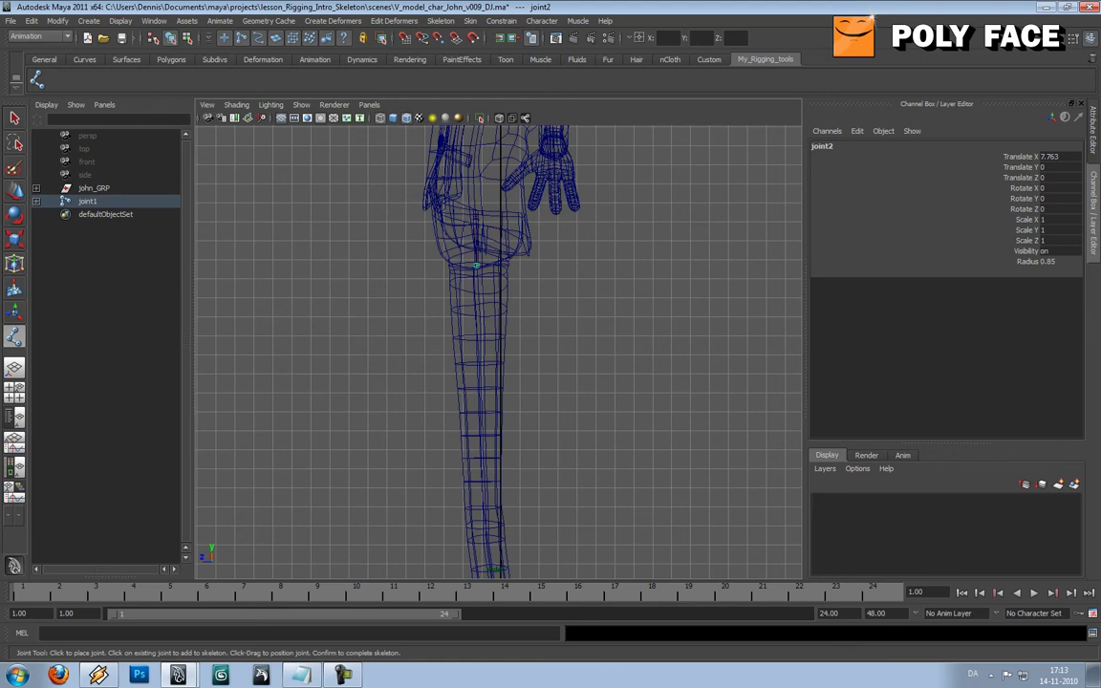
middle_click_drag(497, 335, 497, 227, "alt")
left_click(477, 422)
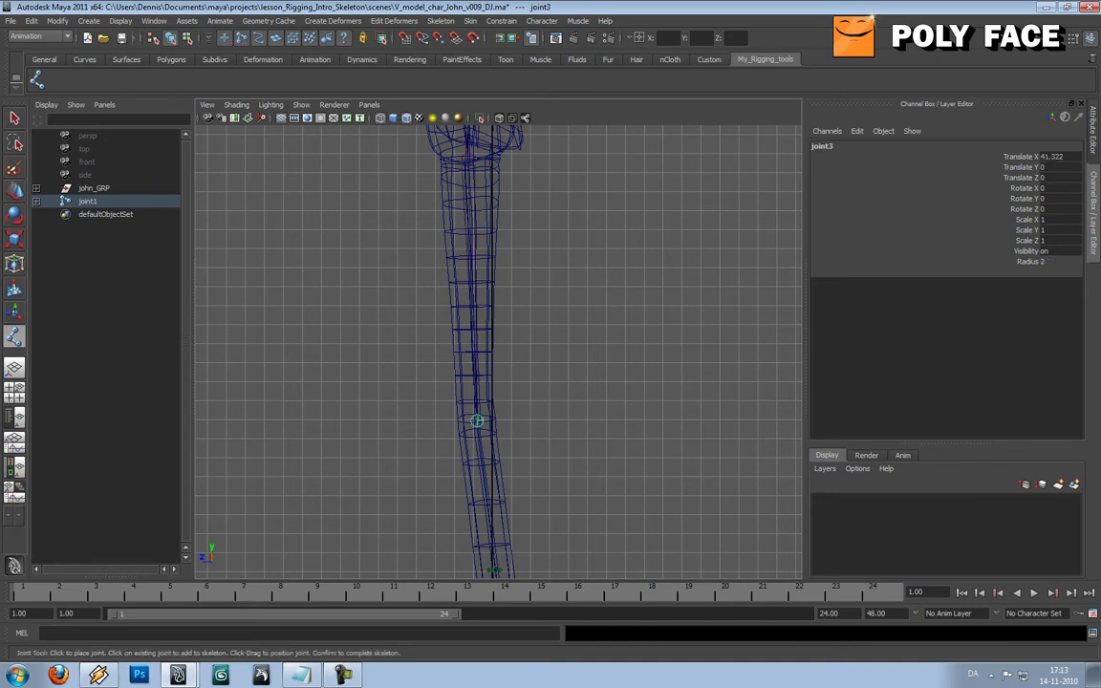
- Continue the leg chain with joints at the ankle, ball of the foot and toe tip, and complete the skeleton
middle_click_drag(476, 421, 442, 64, "alt")
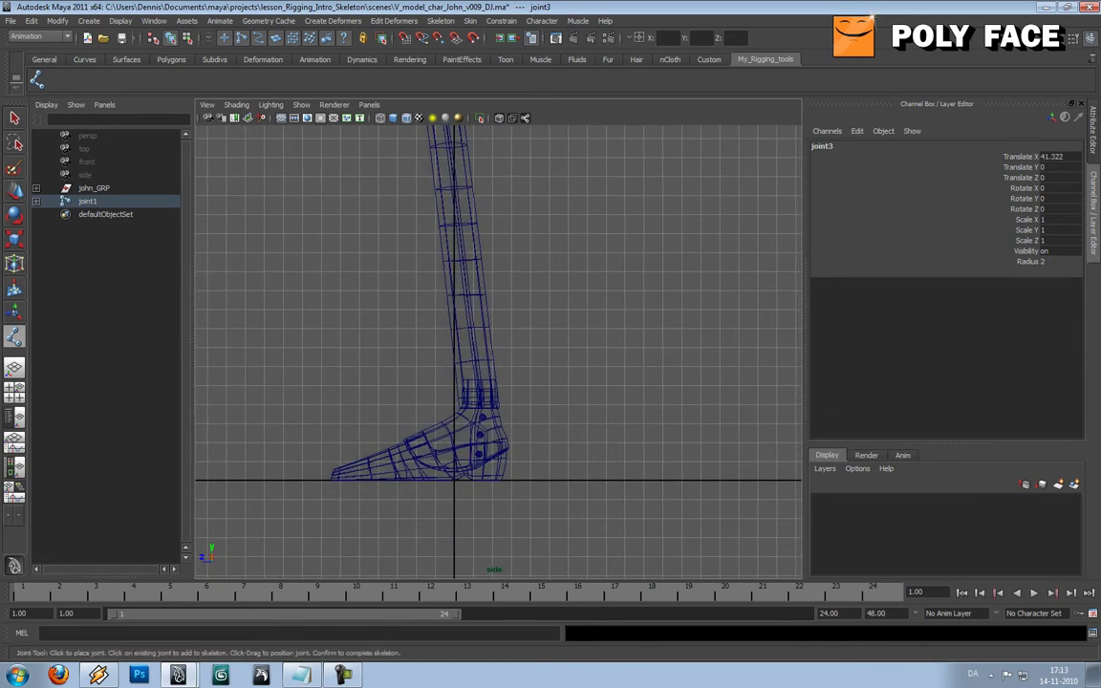
left_click(481, 393)
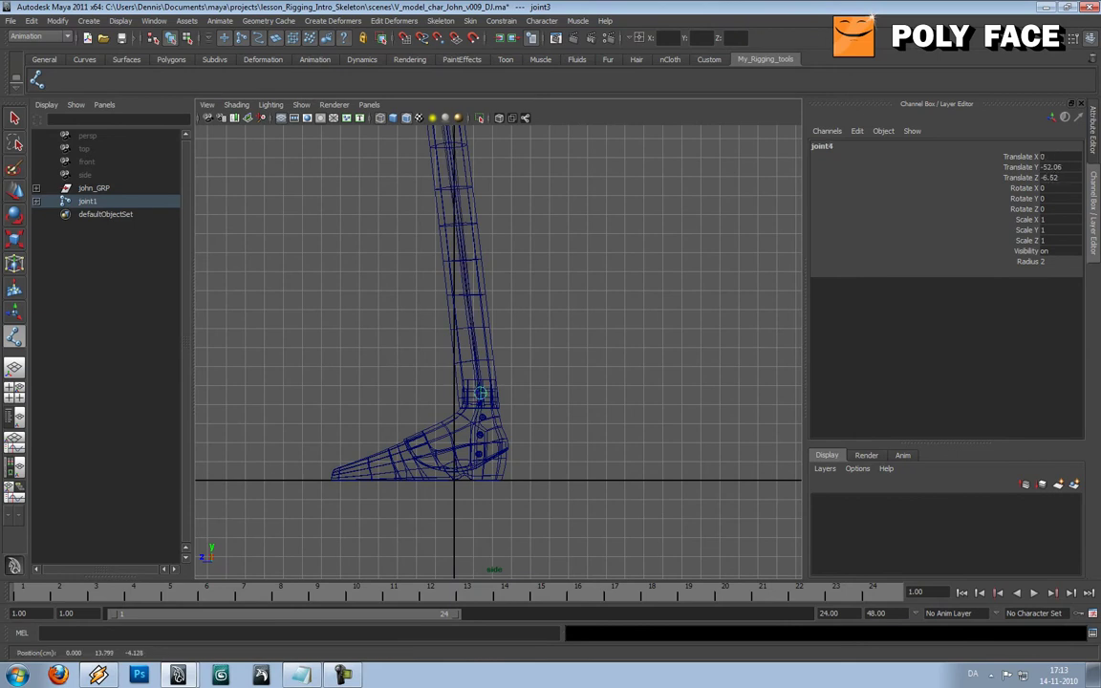
middle_click_drag(480, 393, 534, 354, "alt")
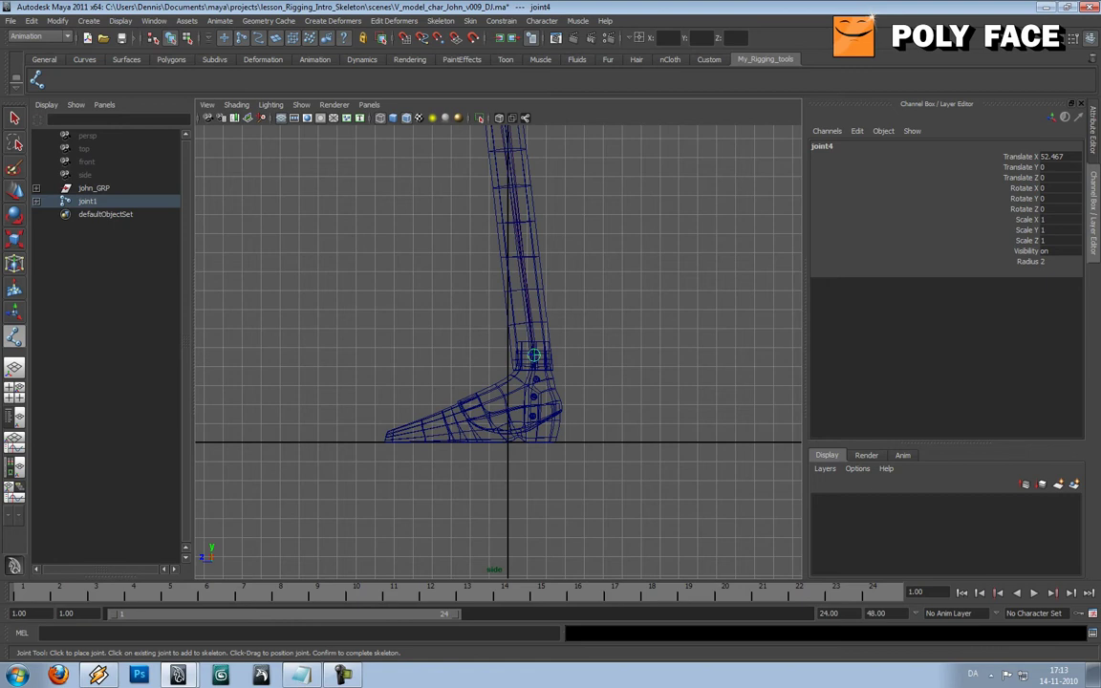
left_click(458, 421)
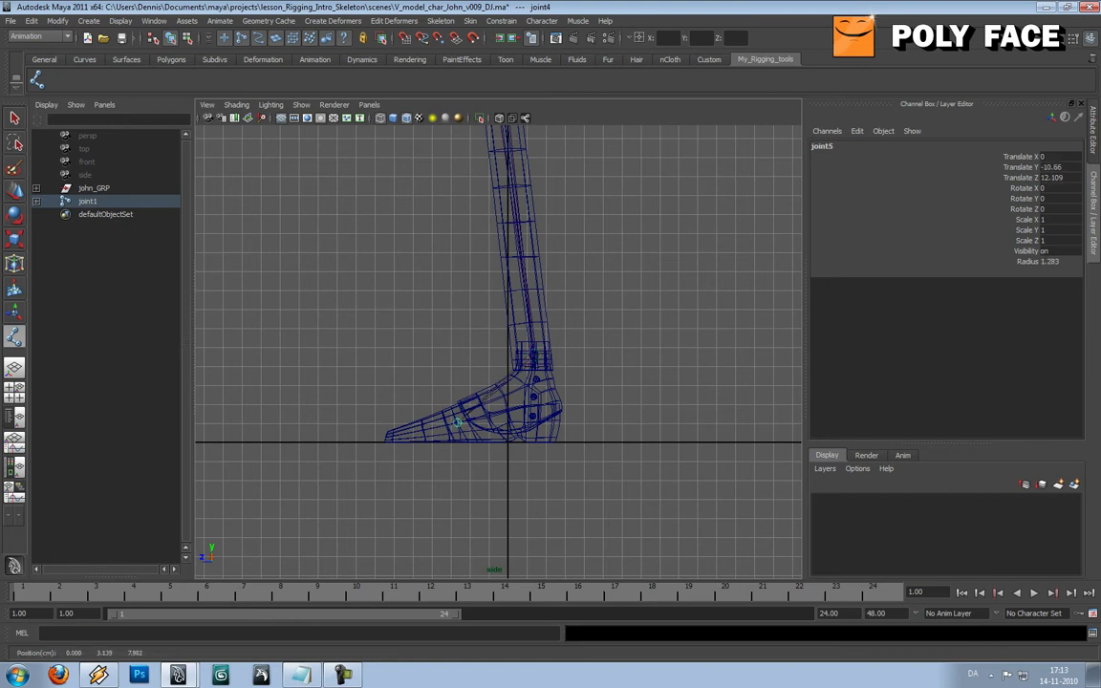
key("Return")
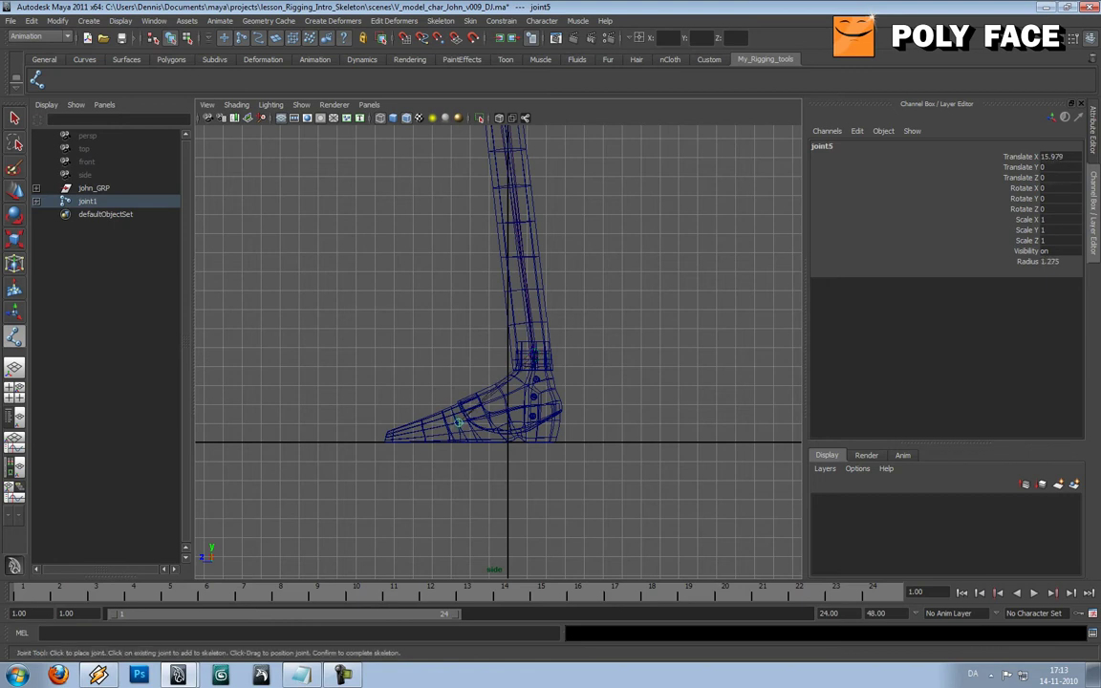
left_click(382, 435)
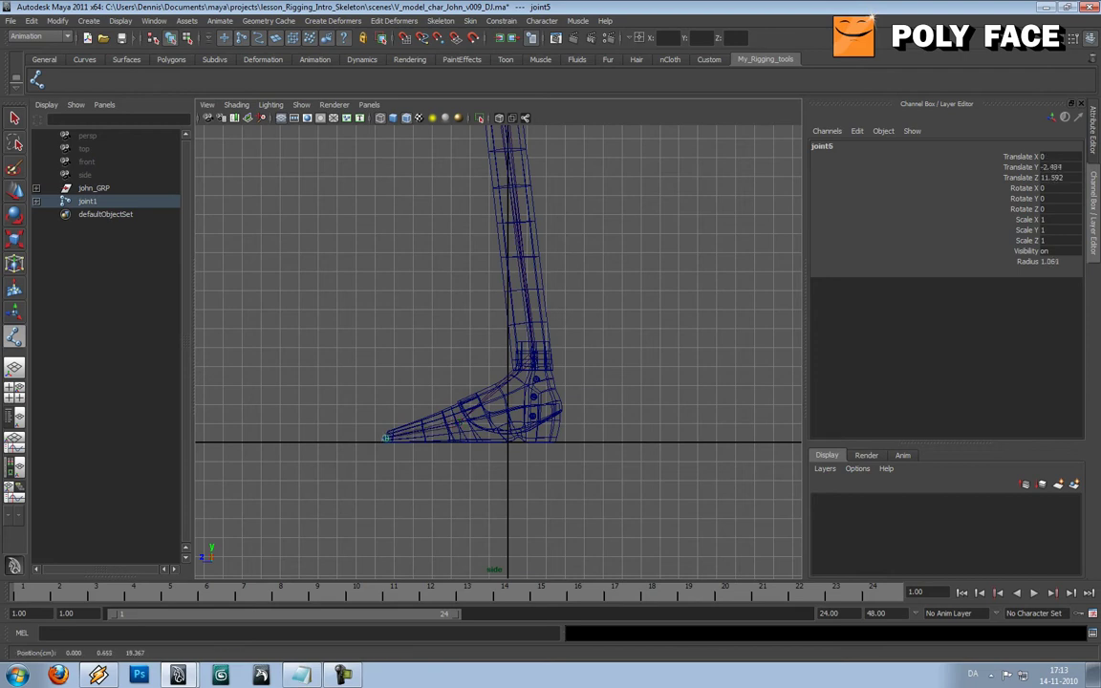
key("Return")
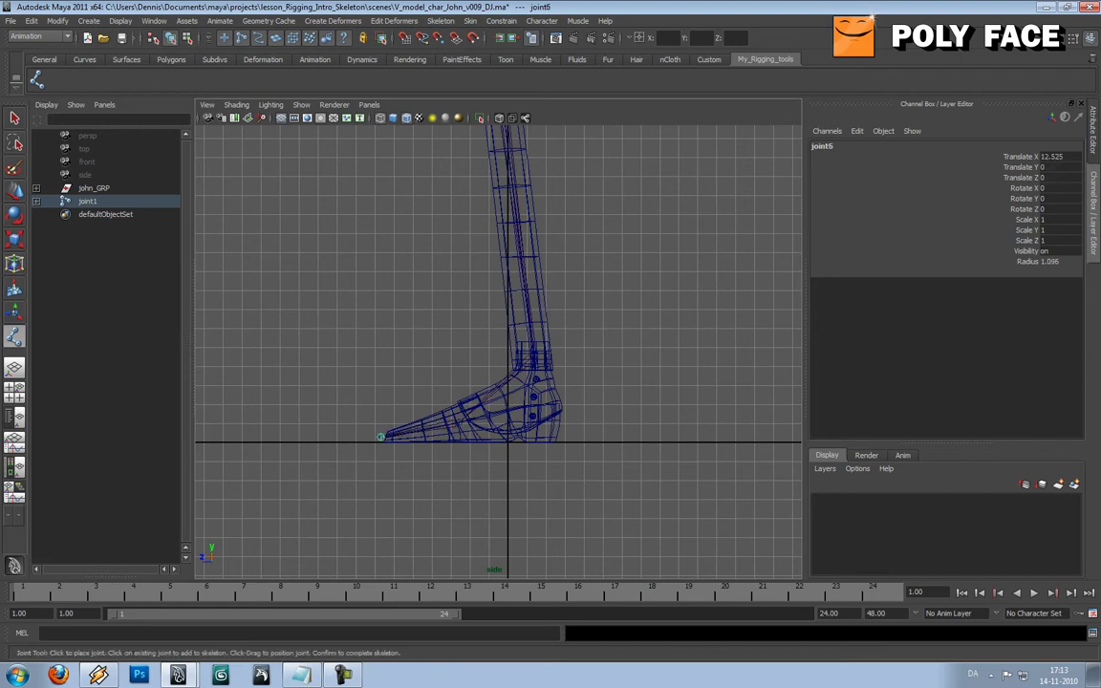
key("Return")
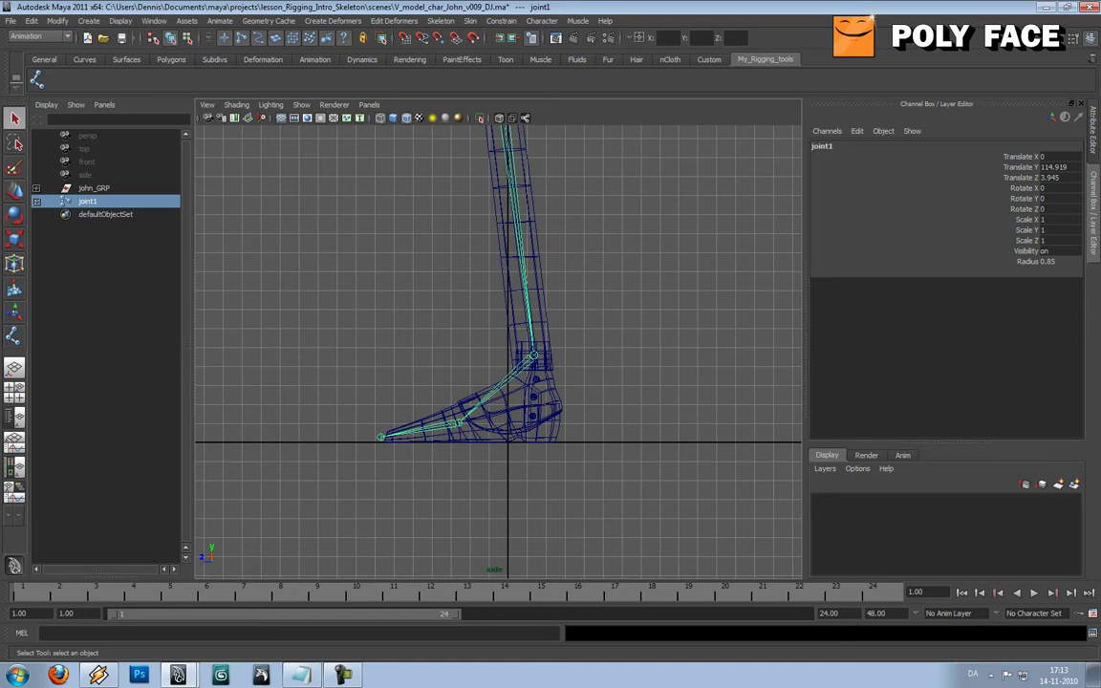
- Try moving the ankle joint forward out of the leg with the Move Tool, and undo the move
middle_click_drag(516, 373, 474, 398, "alt")
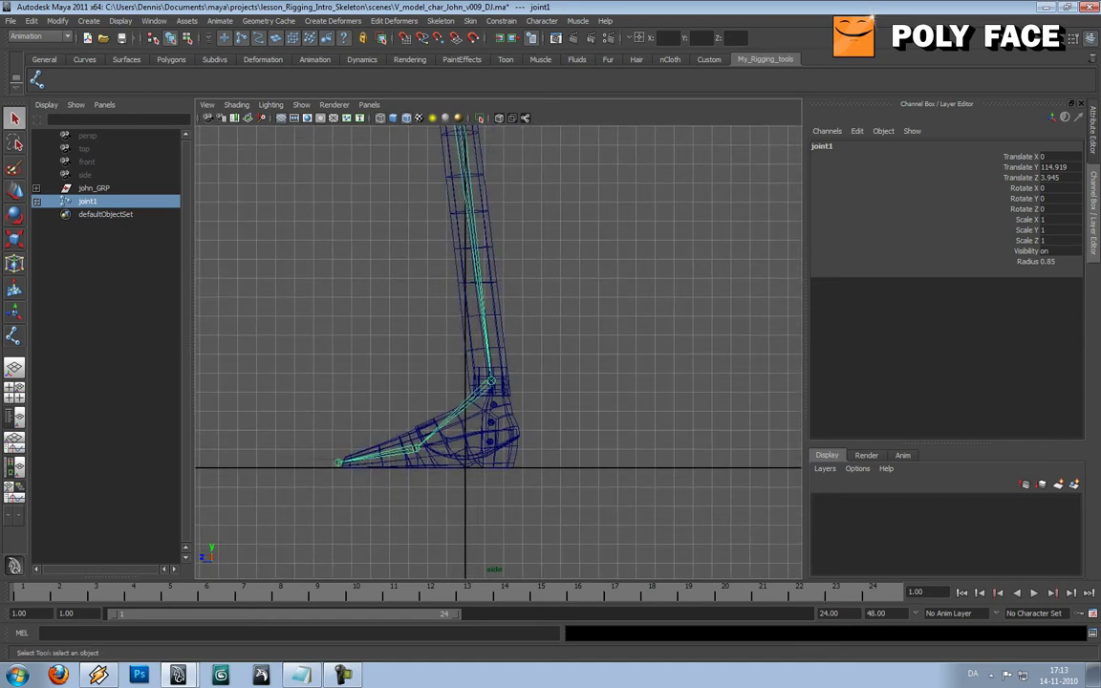
left_click(491, 381)
scroll(491, 381, "down", 2)
middle_click_drag(492, 380, 495, 403, "alt")
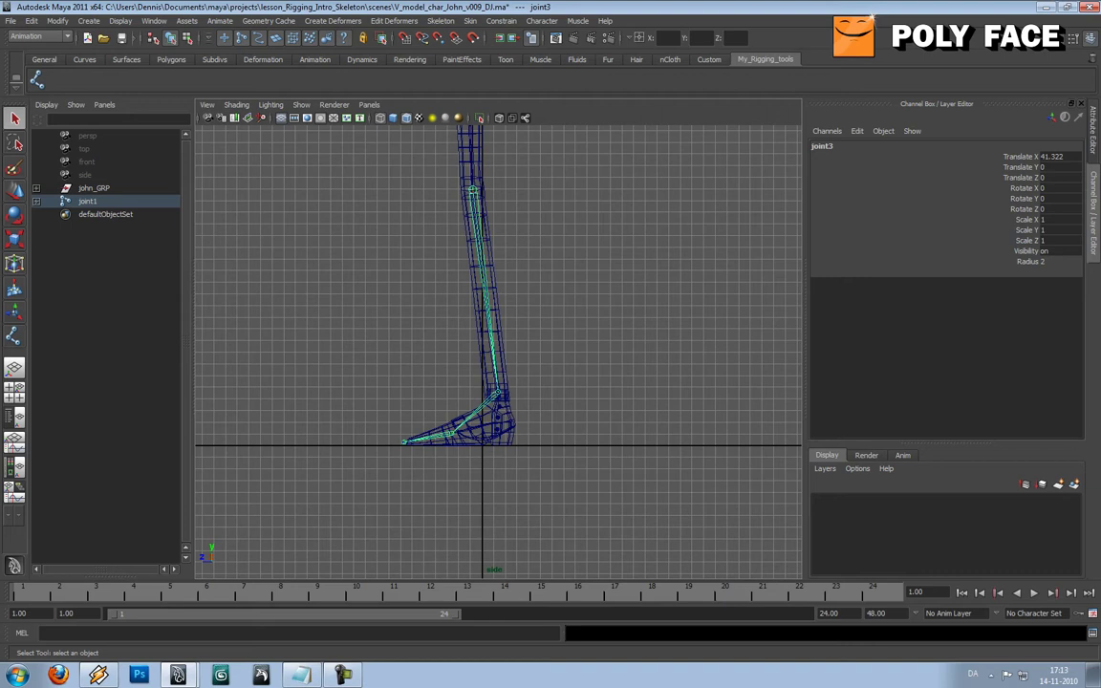
key("e")
key("r")
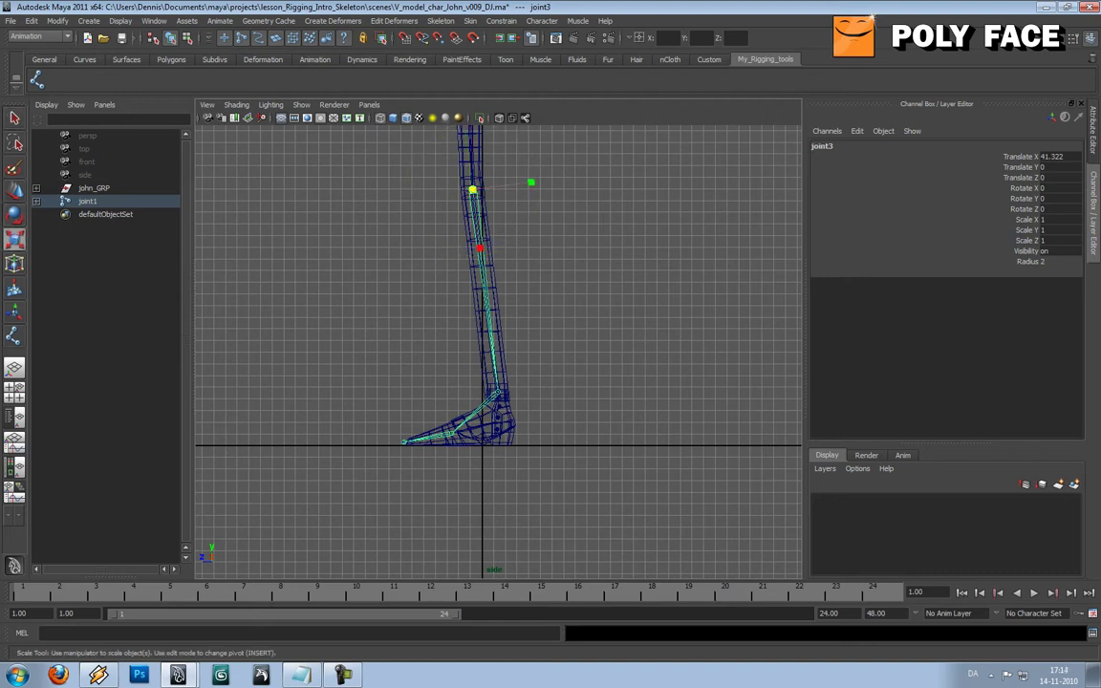
left_click(540, 382)
left_click(497, 392)
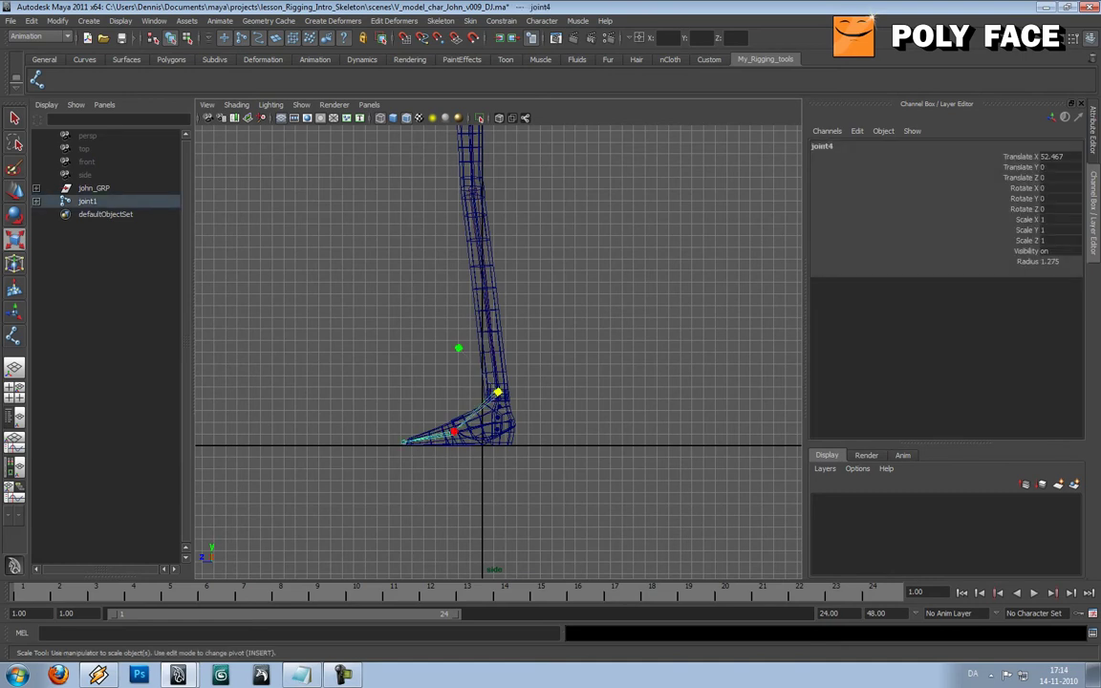
key("w")
left_click_drag(498, 391, 418, 358)
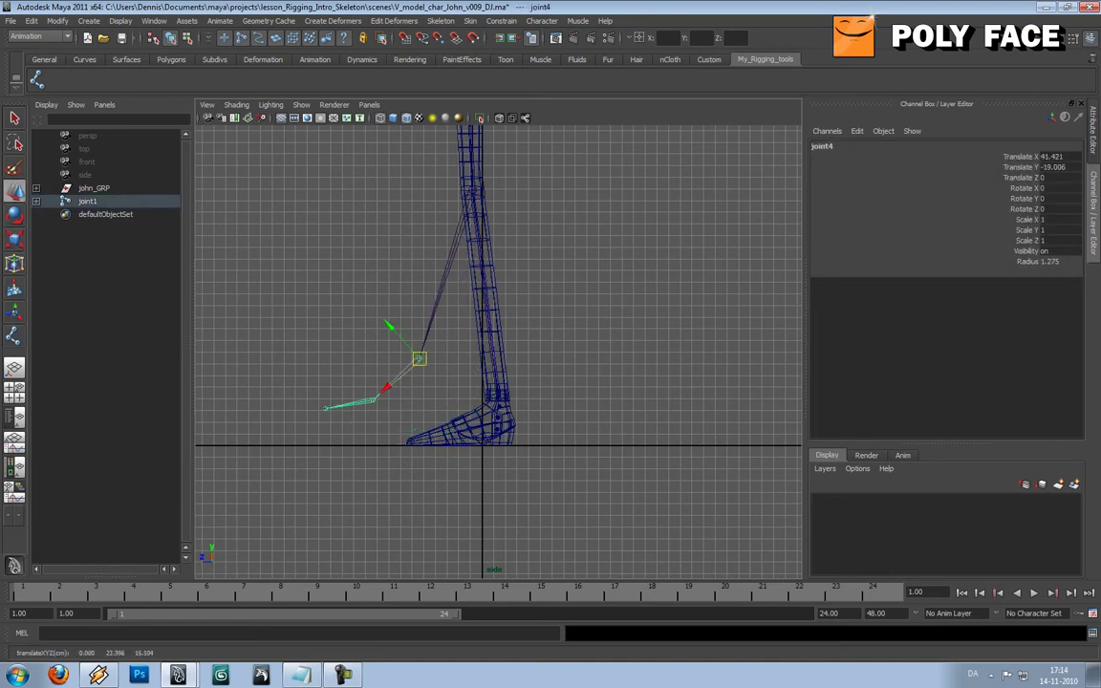
key("Up")
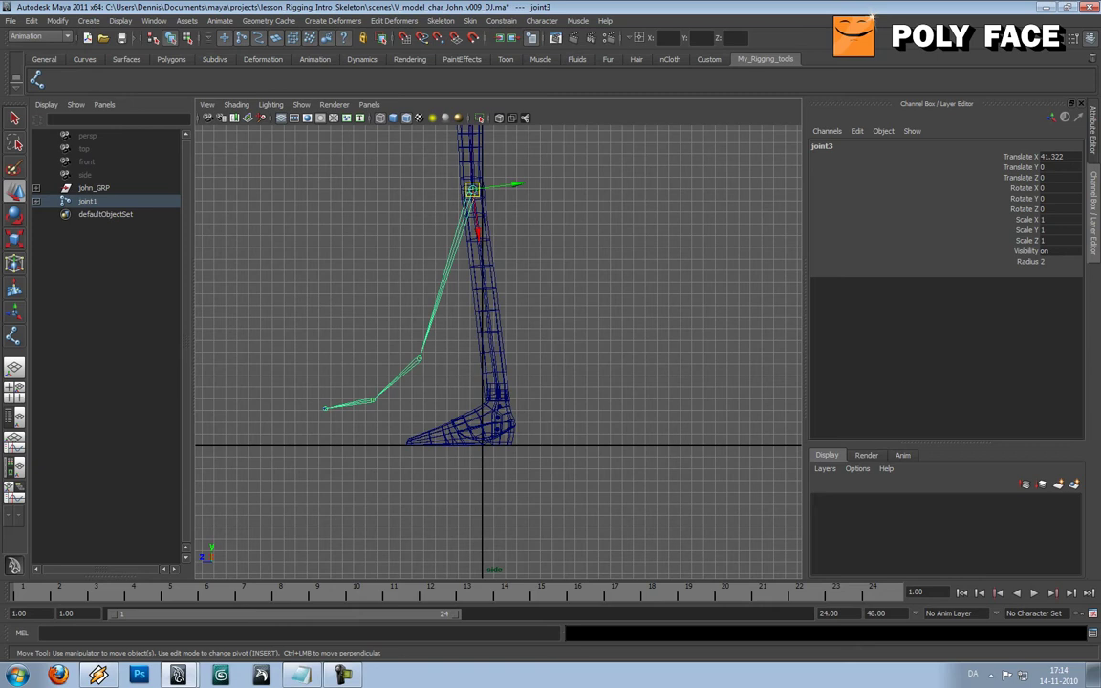
key("ctrl+z")
key("ctrl+z")
- Scale the knee joint along its bone to about 1.036 in X, lengthening the lower leg
key("Up")
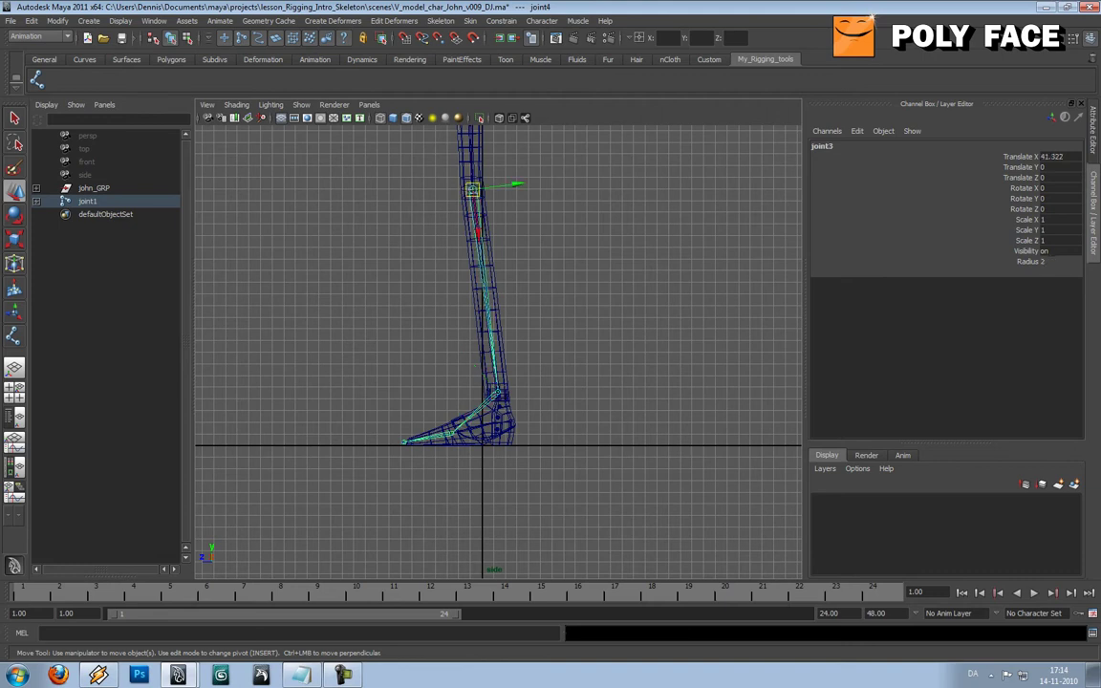
key("e")
key("r")
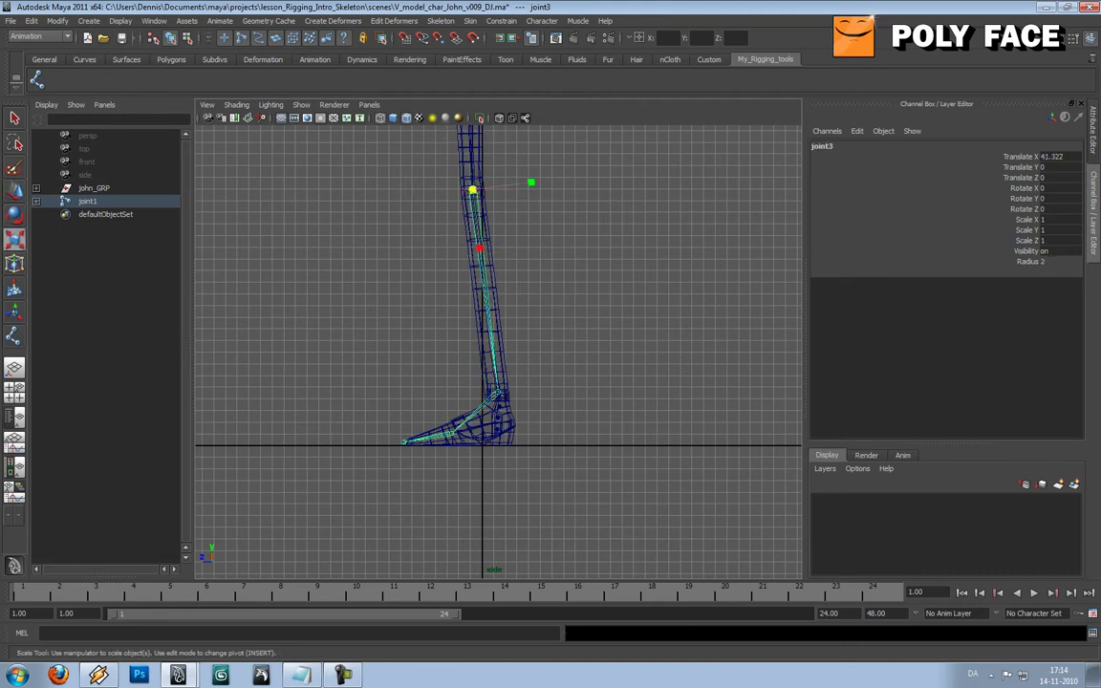
left_click_drag(480, 249, 487, 304)
key("ctrl+z")
left_click_drag(480, 248, 480, 250)
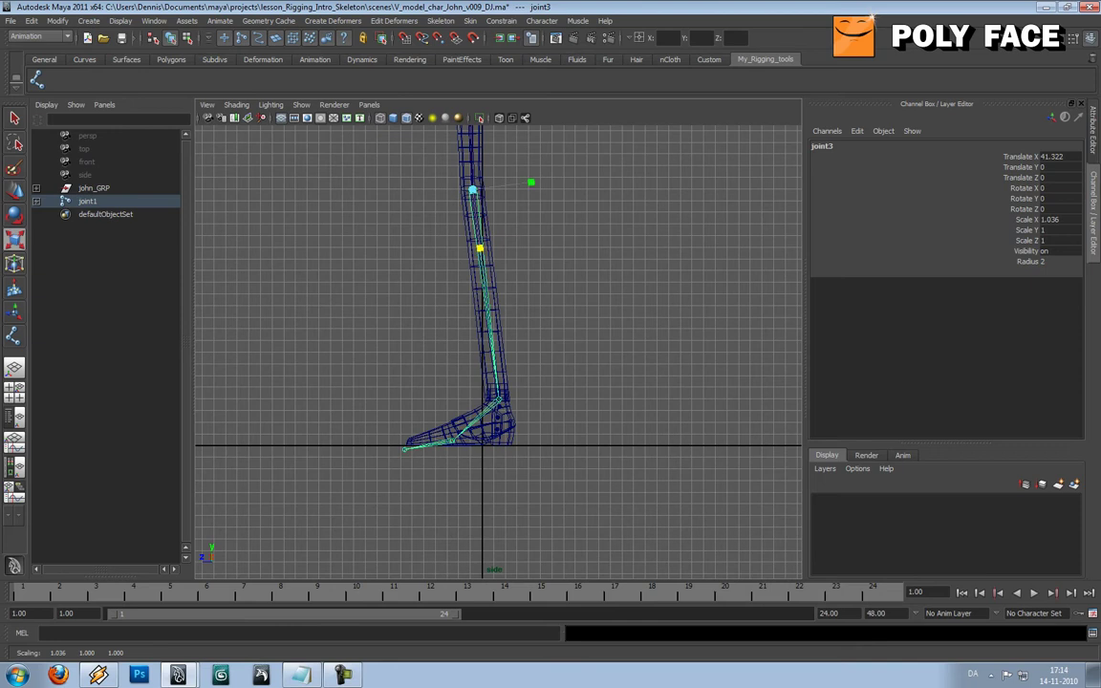
- Scale the ankle joint along X and rotate it about 3.5 degrees in Z to fit the foot joints inside the shoe
left_click(499, 399)
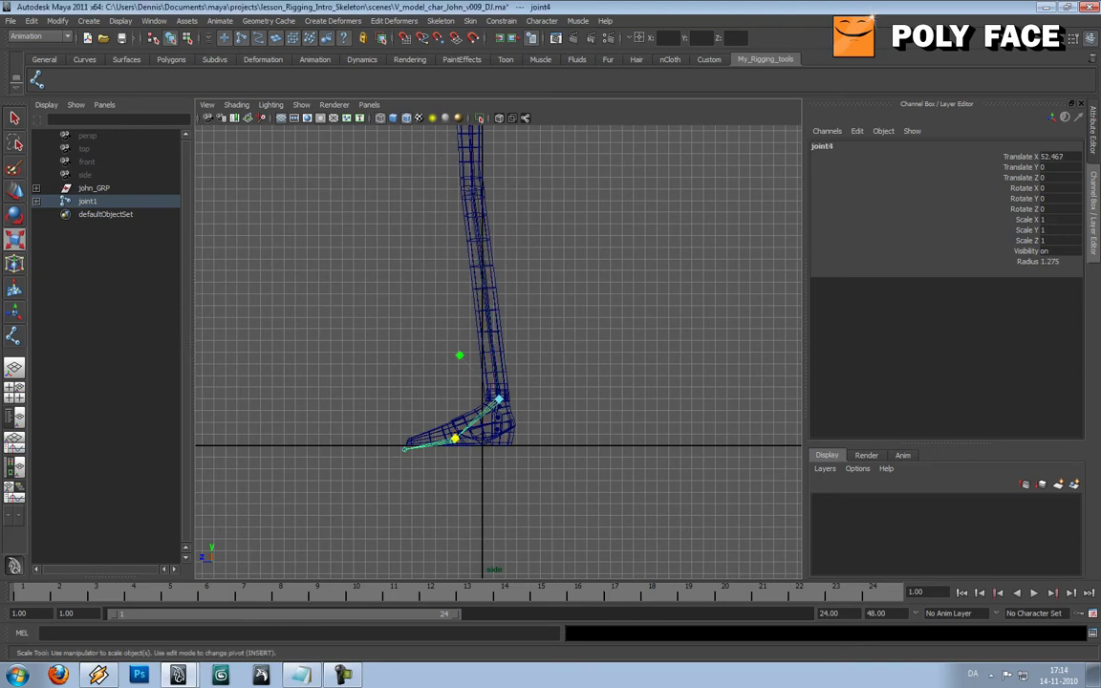
left_click_drag(456, 439, 461, 434)
key("e")
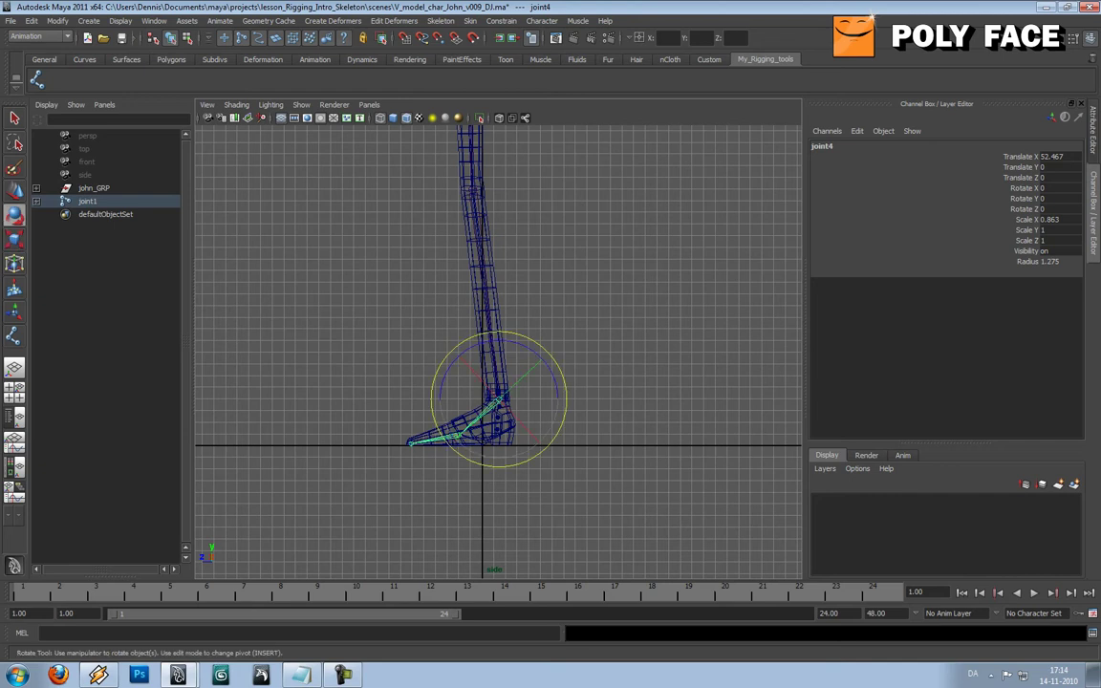
left_click_drag(447, 373, 448, 369)
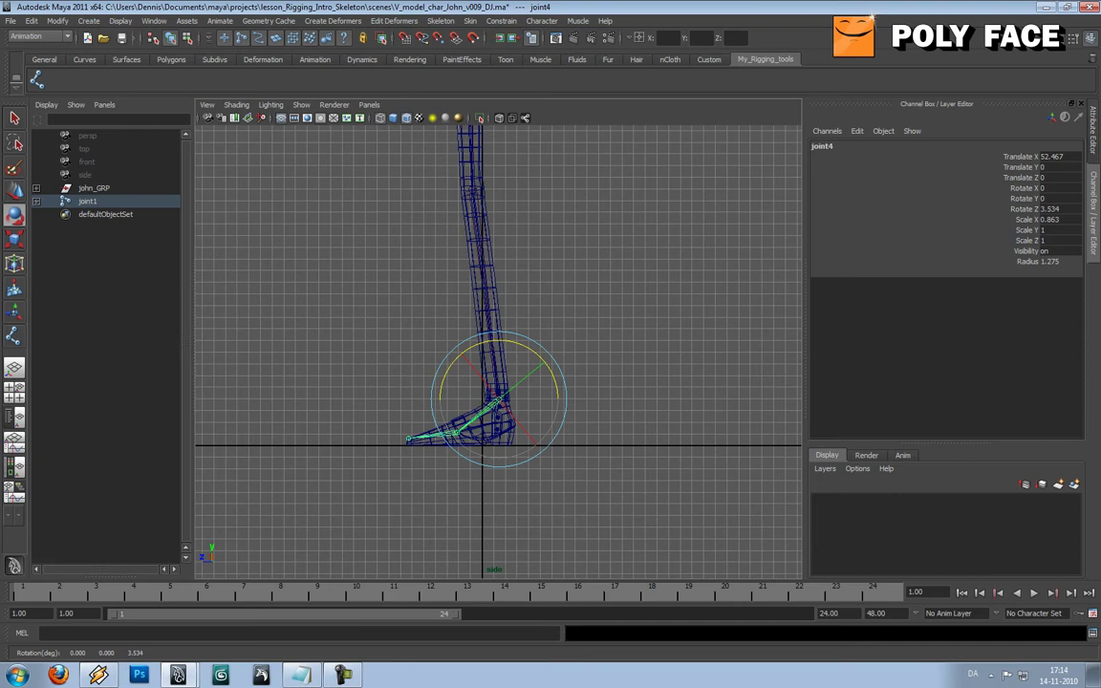
key("r")
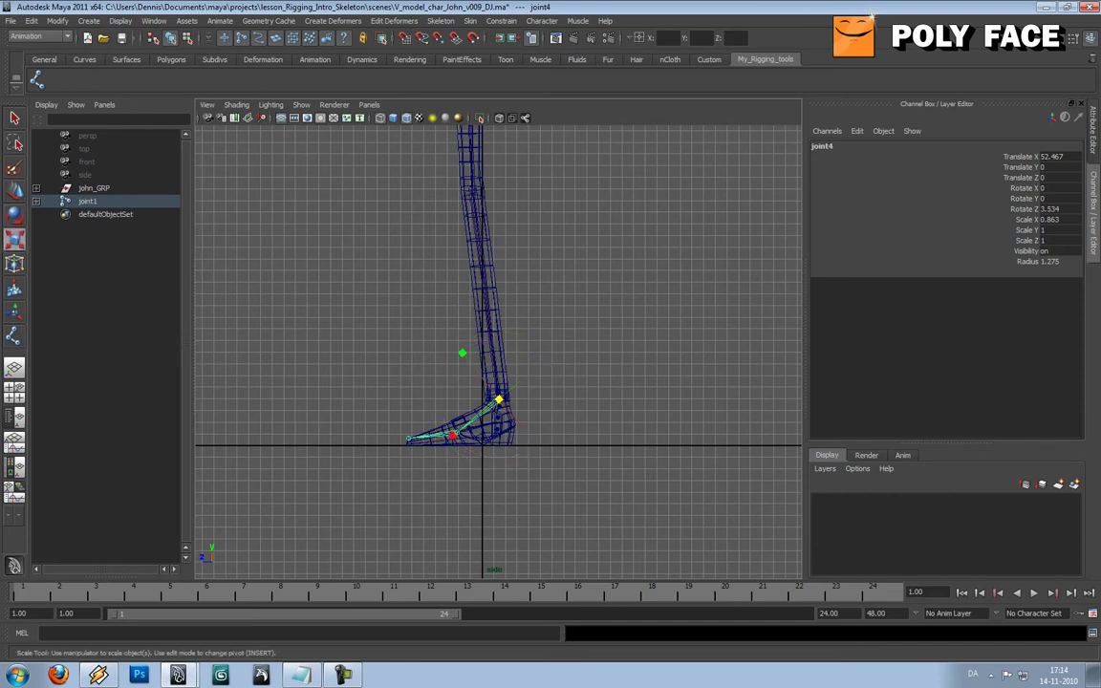
left_click_drag(453, 435, 448, 439)
left_click(392, 373)
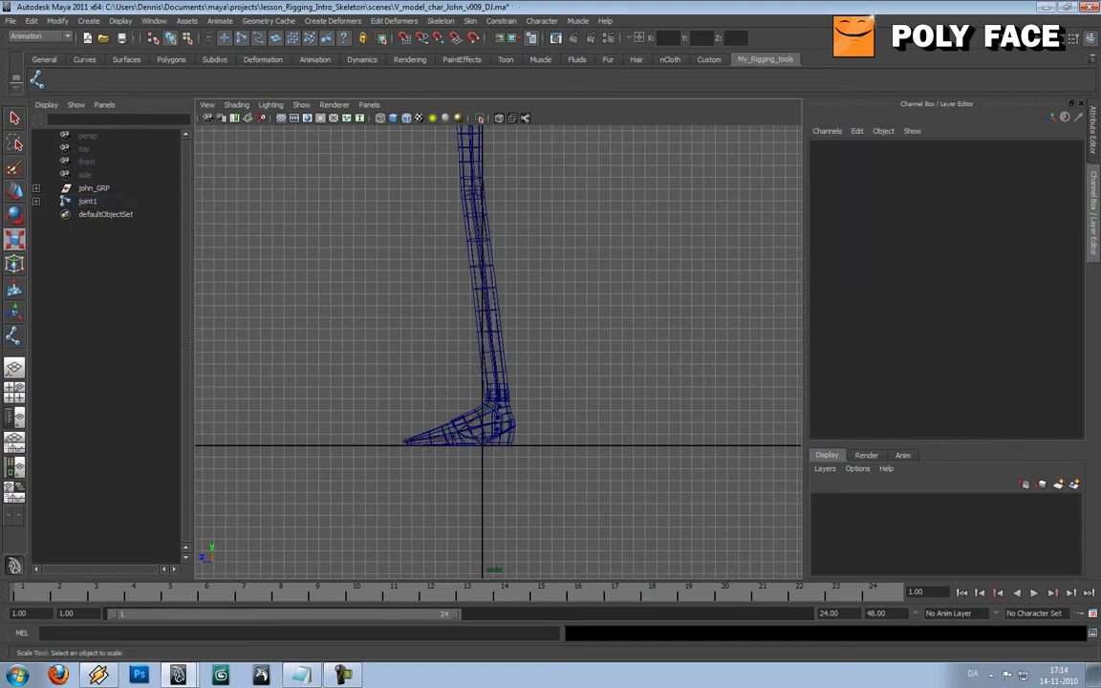
- Examine how the leg joints sit inside the mesh from the foot up to the hips in the side view
middle_click_drag(411, 392, 422, 343, "alt")
scroll(423, 342, "up", 5)
scroll(497, 352, "up", 2)
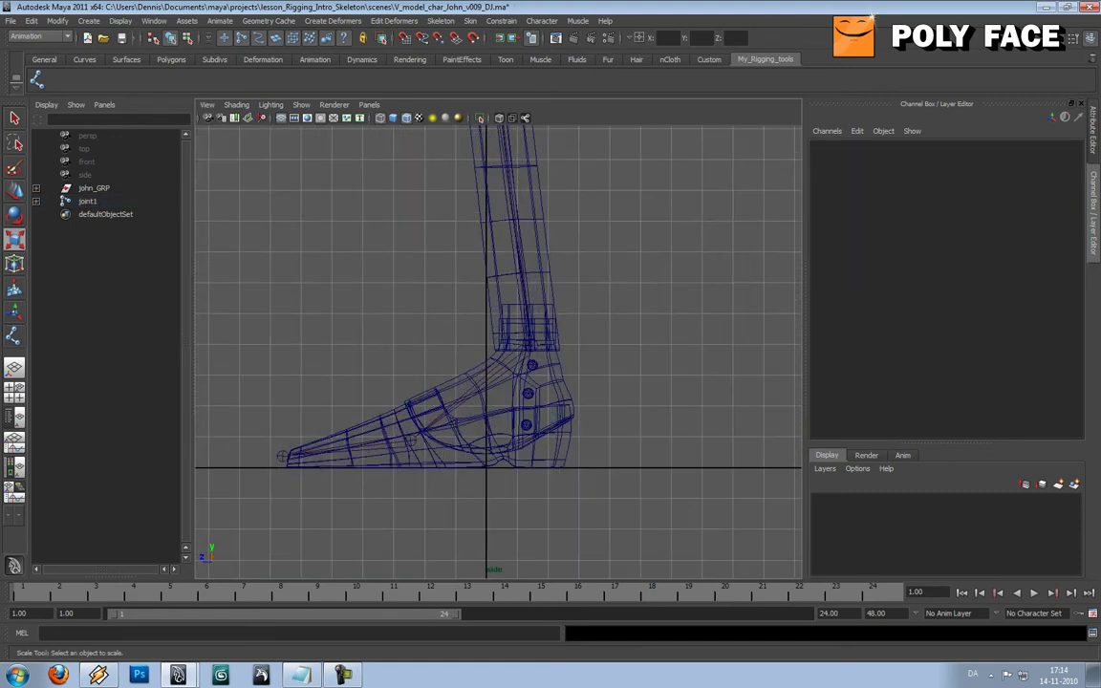
scroll(497, 352, "down", 6)
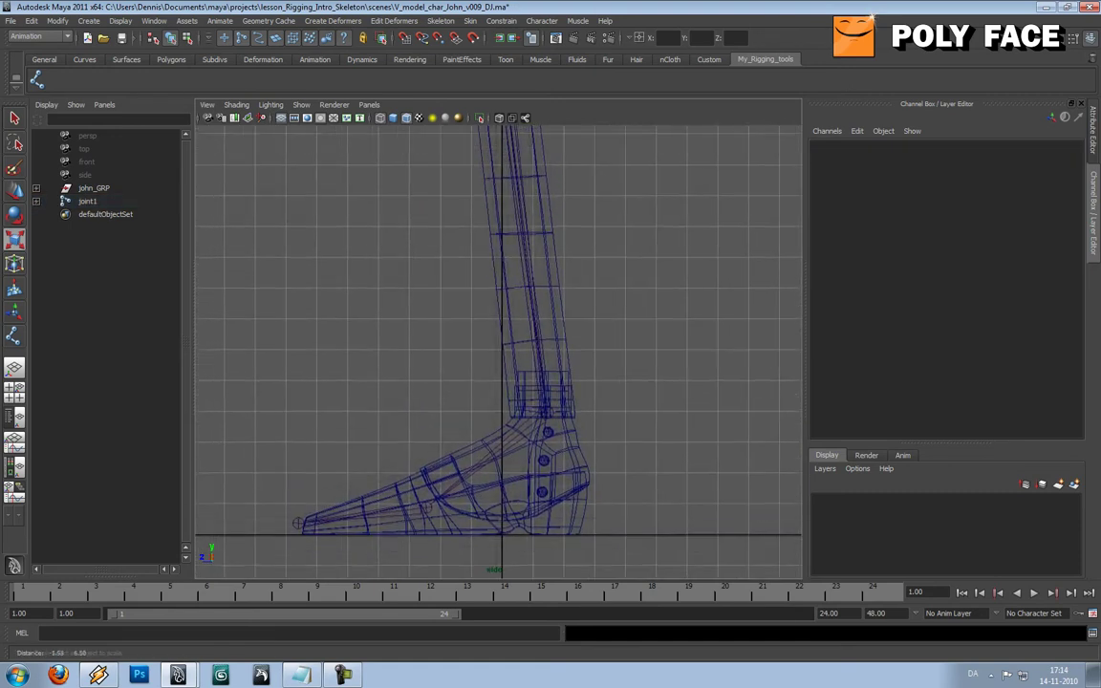
scroll(497, 352, "down", 1)
middle_click_drag(497, 316, 475, 506, "alt")
middle_click_drag(483, 354, 495, 459, "alt")
scroll(497, 352, "up", 1)
scroll(497, 352, "up", 4)
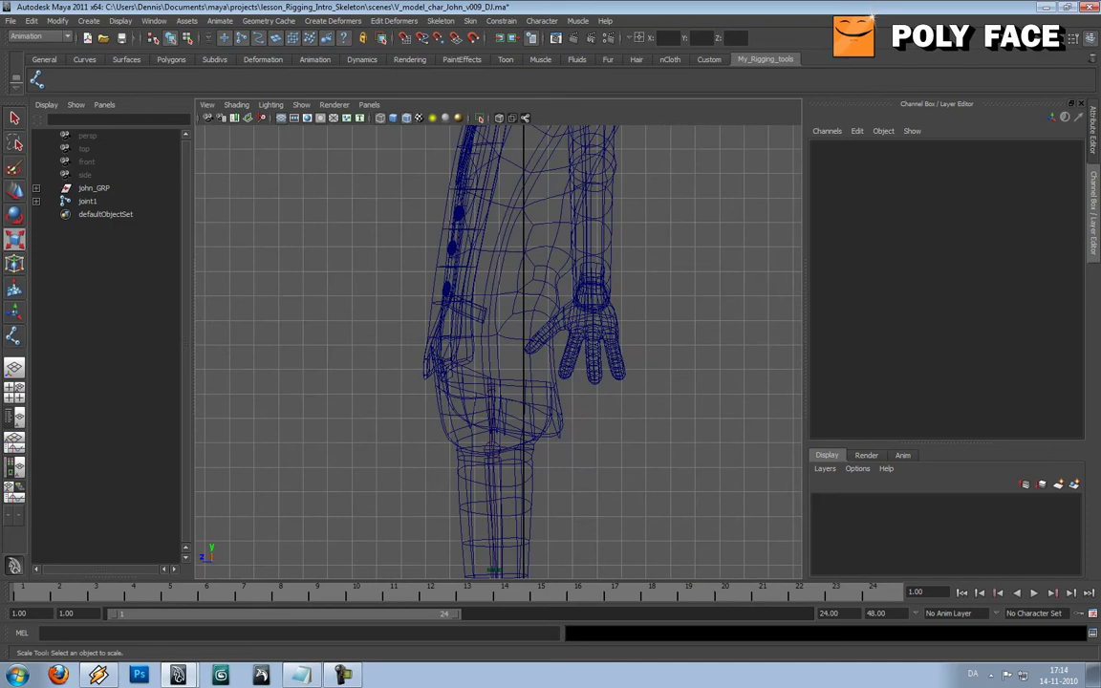
mouse_move(497, 351)
middle_mouse_down("alt")
mouse_move(485, 388)
mouse_move(497, 368)
mouse_move(497, 232)
mouse_move(497, 381)
mouse_move(497, 346)
middle_mouse_up("alt")
scroll(497, 352, "down", 6)
- In the perspective view, move the leg chain by its root joint to Translate X 5, inside the character's left leg
key("space")
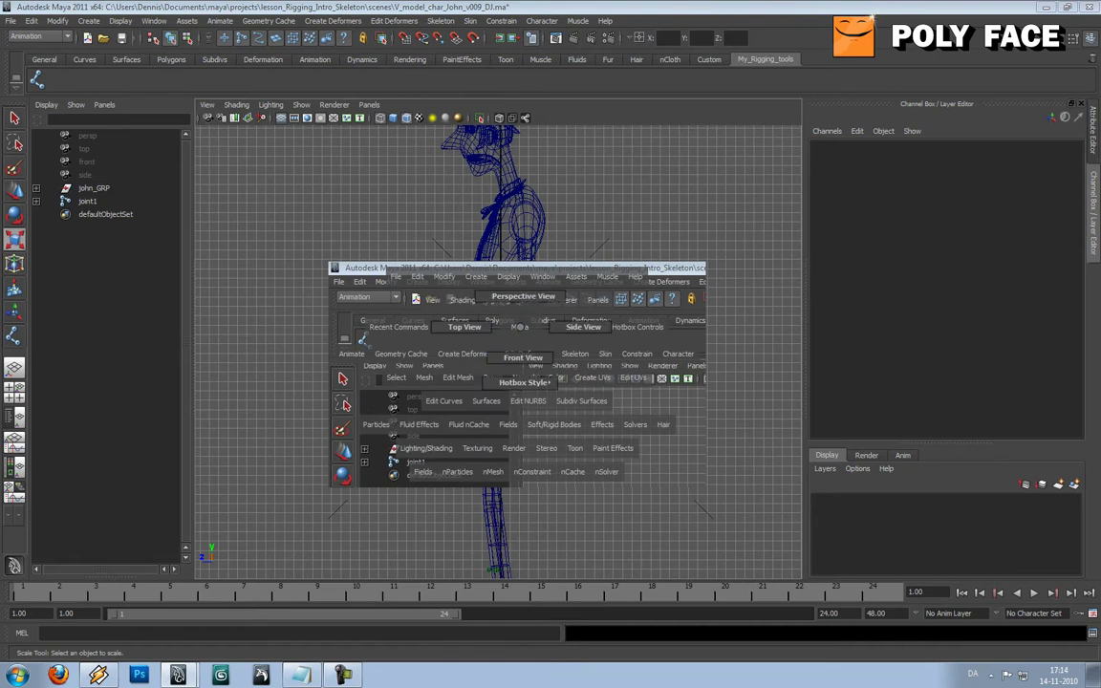
left_click_drag(520, 327, 518, 314)
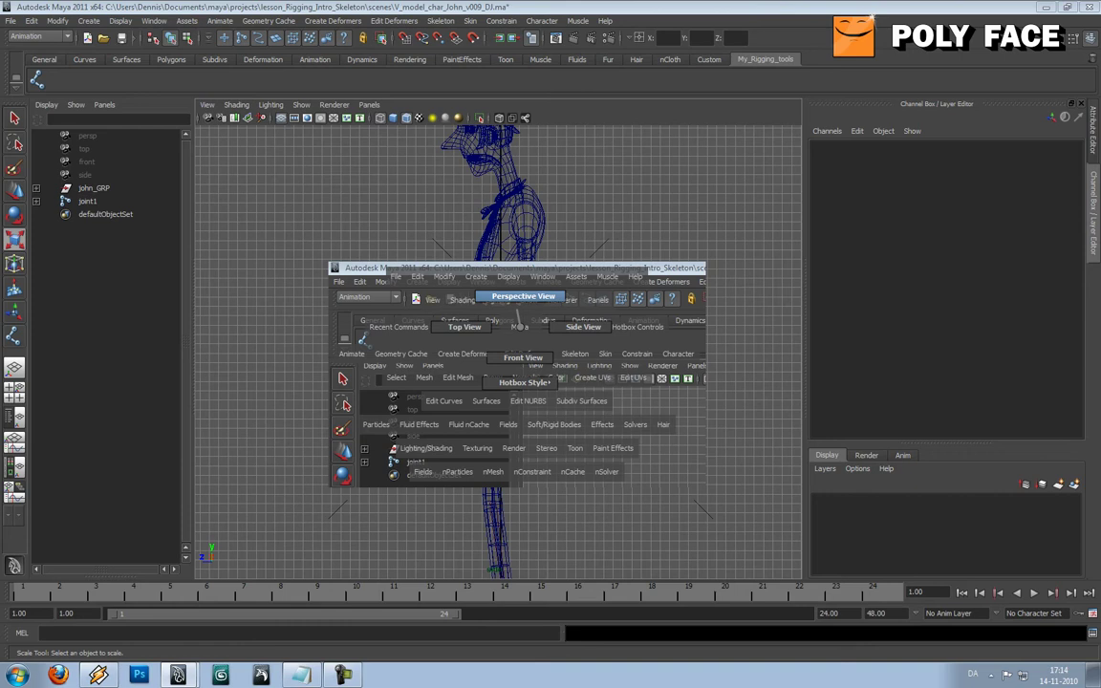
left_click_drag(518, 313, 516, 346)
left_click(460, 373)
middle_click_drag(516, 346, 558, 327, "alt")
key("w")
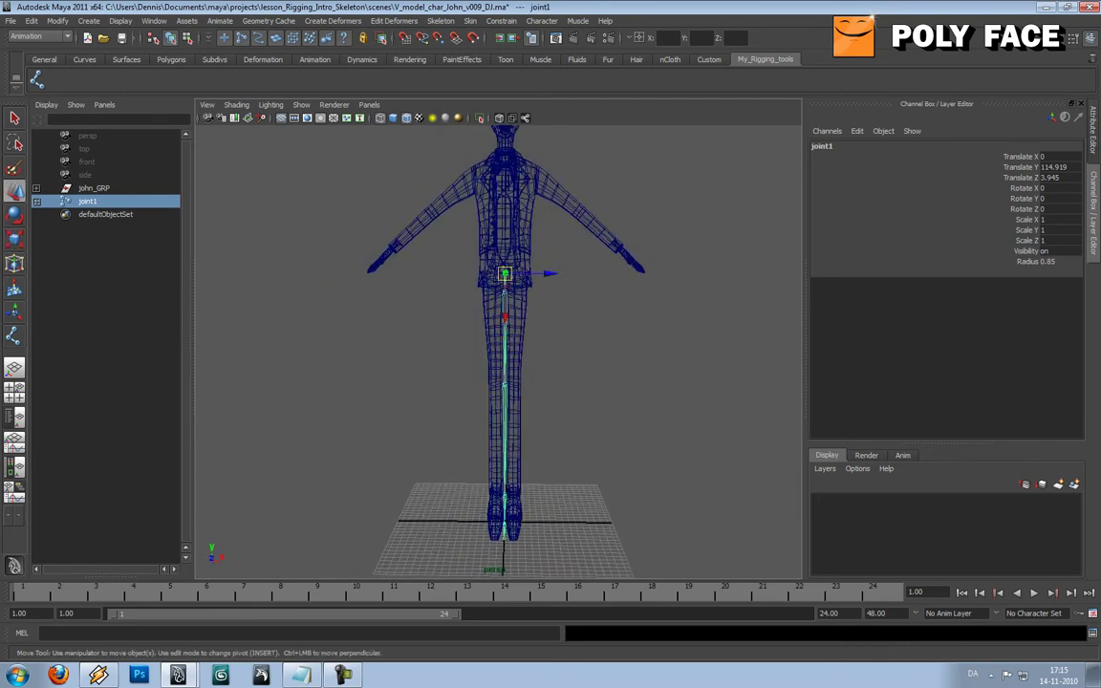
right_click_drag(478, 330, 602, 330, "alt")
middle_click_drag(535, 277, 525, 405, "alt")
right_click_drag(525, 405, 591, 405, "alt")
right_click_drag(591, 382, 478, 383, "alt")
middle_click_drag(478, 382, 476, 304, "alt")
right_click_drag(476, 304, 444, 304, "alt")
left_click_drag(544, 249, 561, 249)
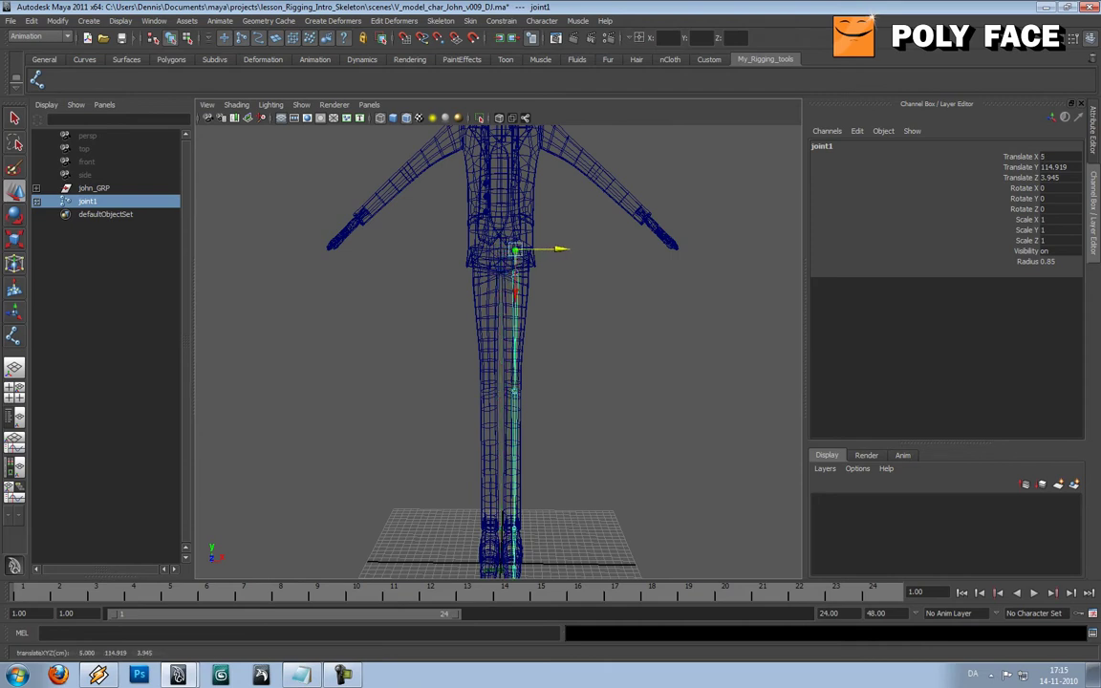
- Move the leg chain by its root joint to Translate X 4.349, slightly closer to the body's centre
left_click(592, 306)
key("ctrl+z")
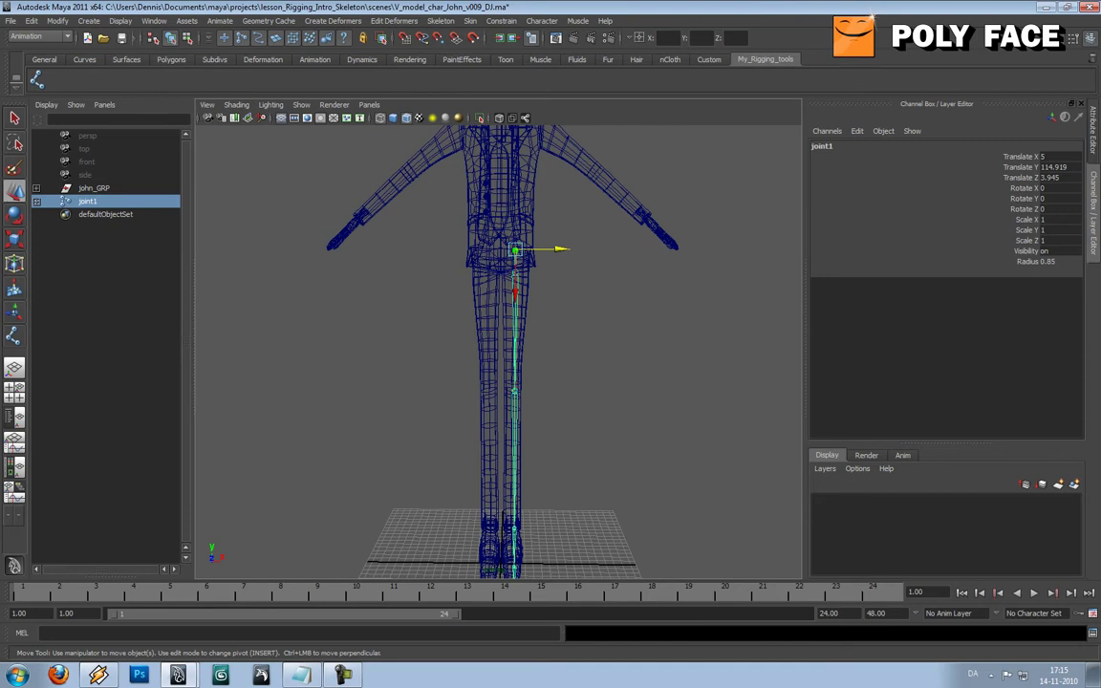
left_click_drag(561, 249, 559, 250)
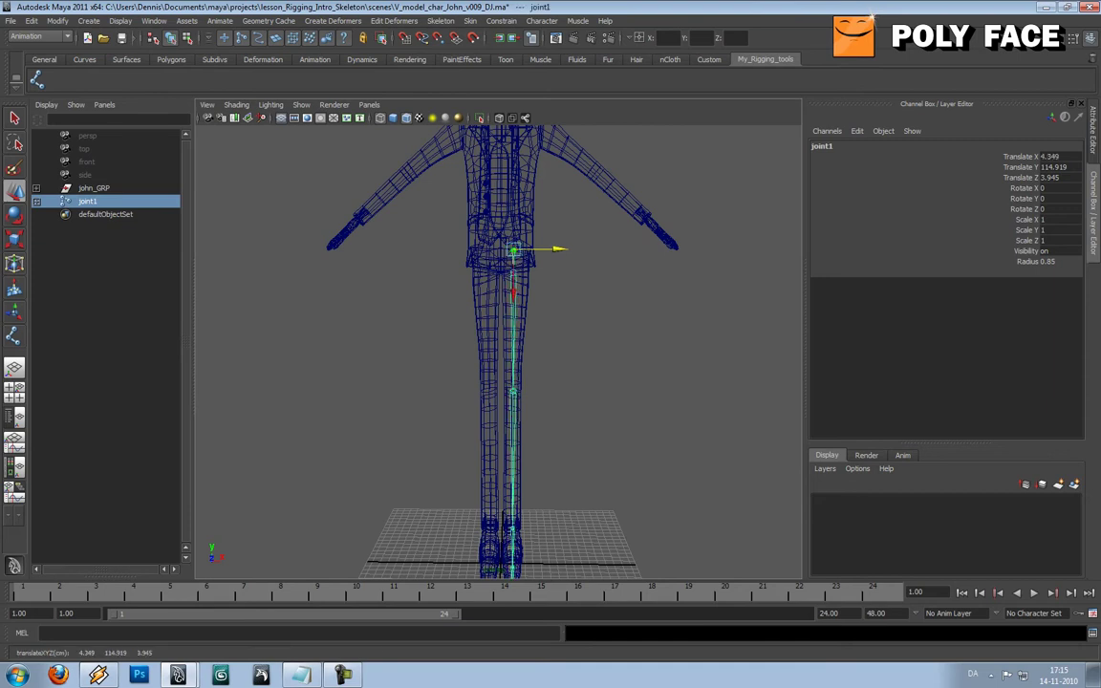
- Examine from several angles in the perspective view how the leg chain sits inside the left leg
left_click_drag(564, 325, 492, 321, "alt")
scroll(498, 330, "down", 5)
middle_click_drag(498, 311, 502, 368, "alt")
scroll(502, 349, "up", 4)
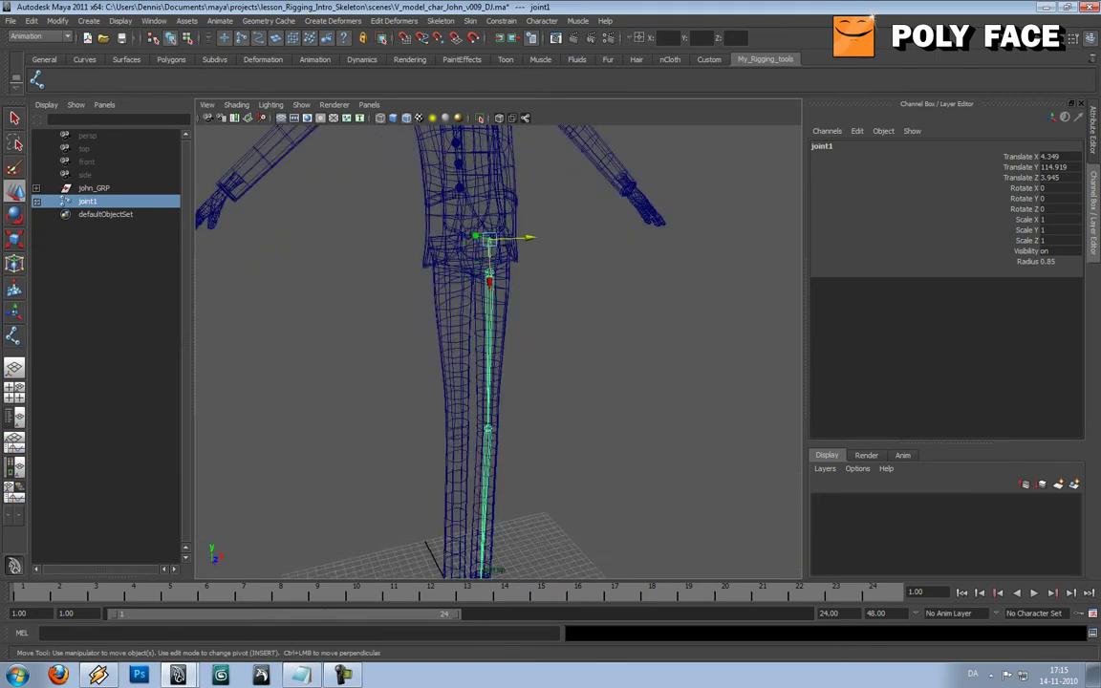
left_click_drag(501, 349, 564, 335, "alt")
mouse_move(463, 311)
left_mouse_down("alt")
mouse_move(497, 313)
mouse_move(473, 312)
left_mouse_up("alt")
scroll(473, 225, "up", 4)
middle_click_drag(473, 225, 464, 305, "alt")
- In the side view, start a new joint chain with a root joint in the hips and a second joint just above it
key("space")
left_click_drag(464, 306, 493, 305)
left_click(525, 305)
scroll(497, 344, "up", 5)
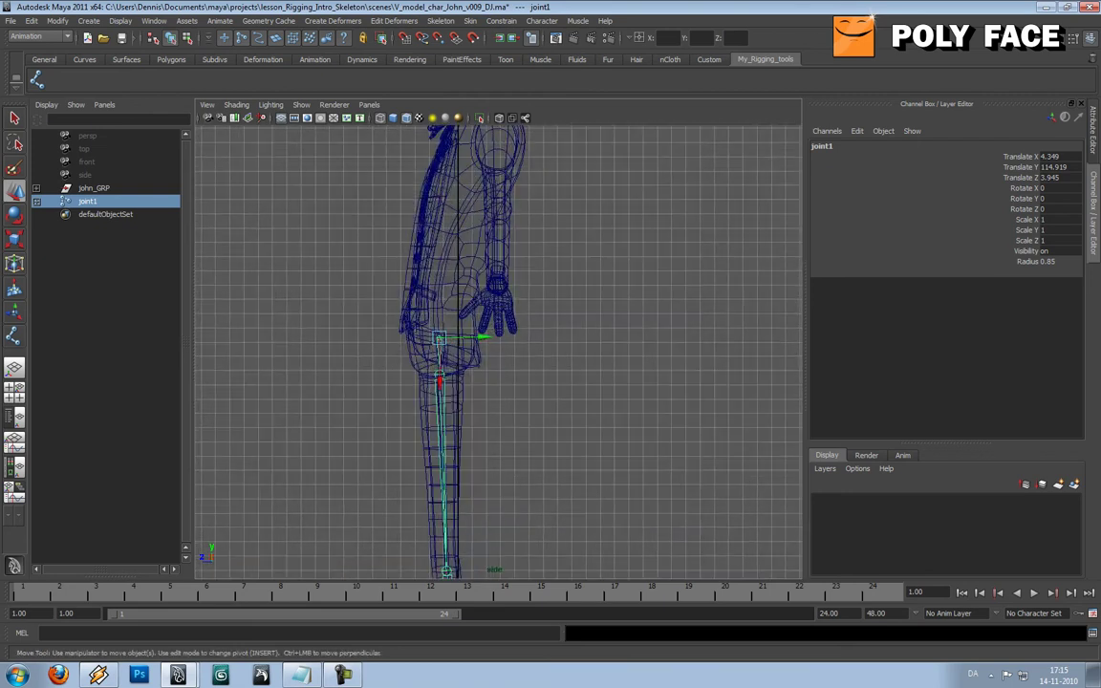
middle_click_drag(497, 344, 576, 383, "alt")
scroll(549, 386, "down", 3)
scroll(576, 383, "up", 2)
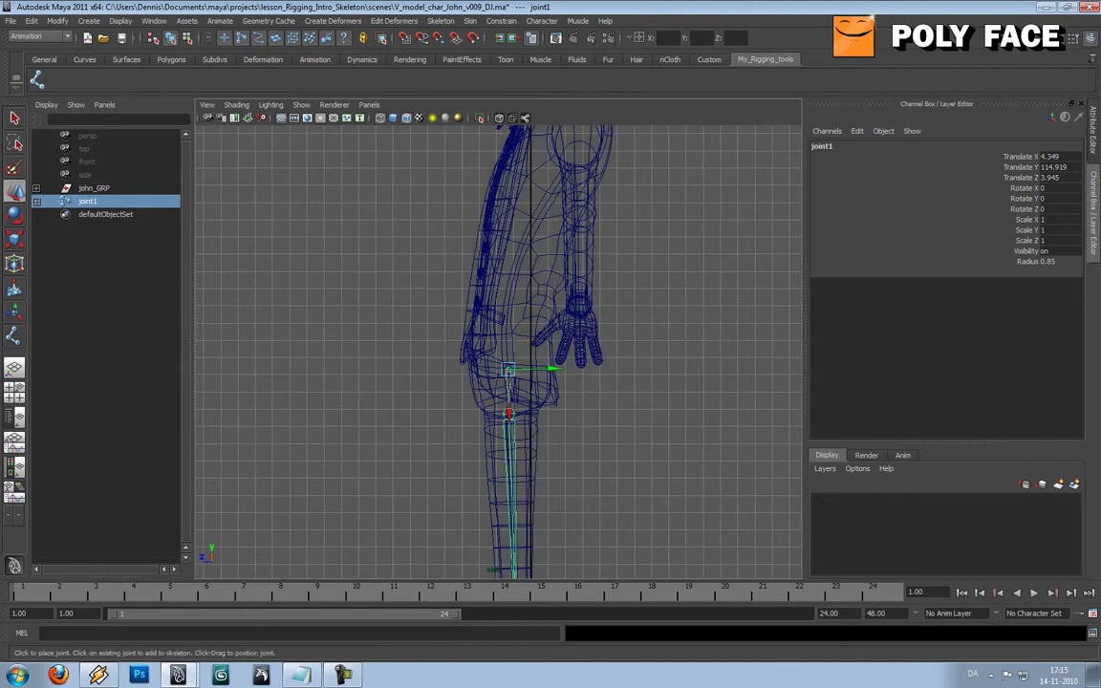
left_click(37, 80)
middle_click_drag(516, 363, 499, 369, "alt")
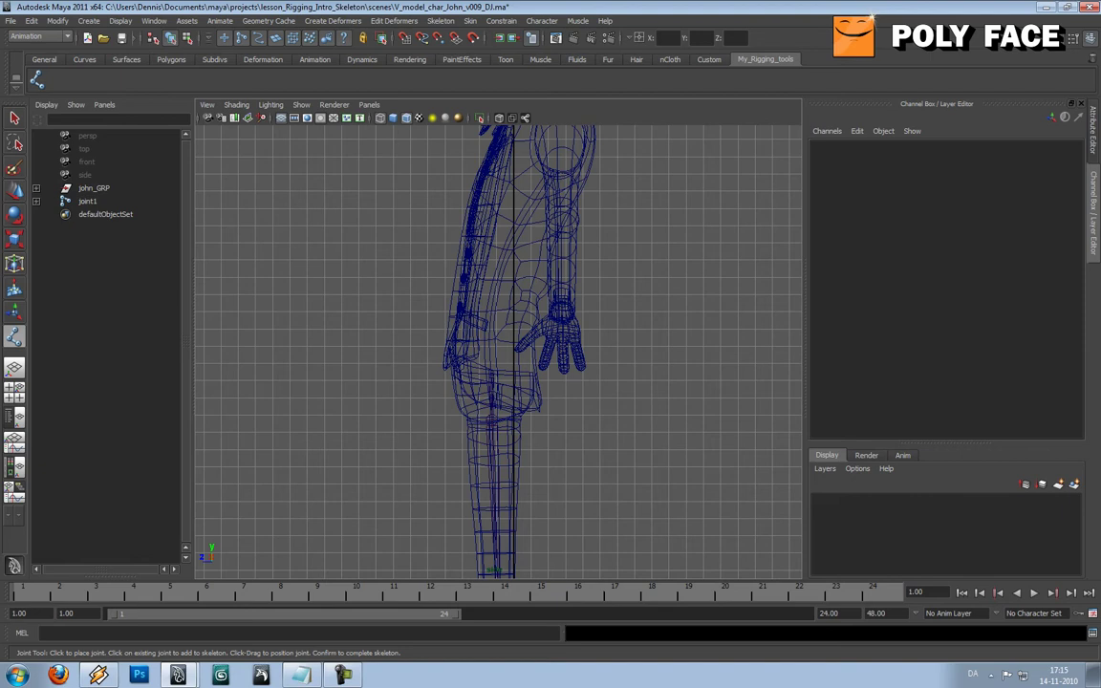
left_click(498, 387)
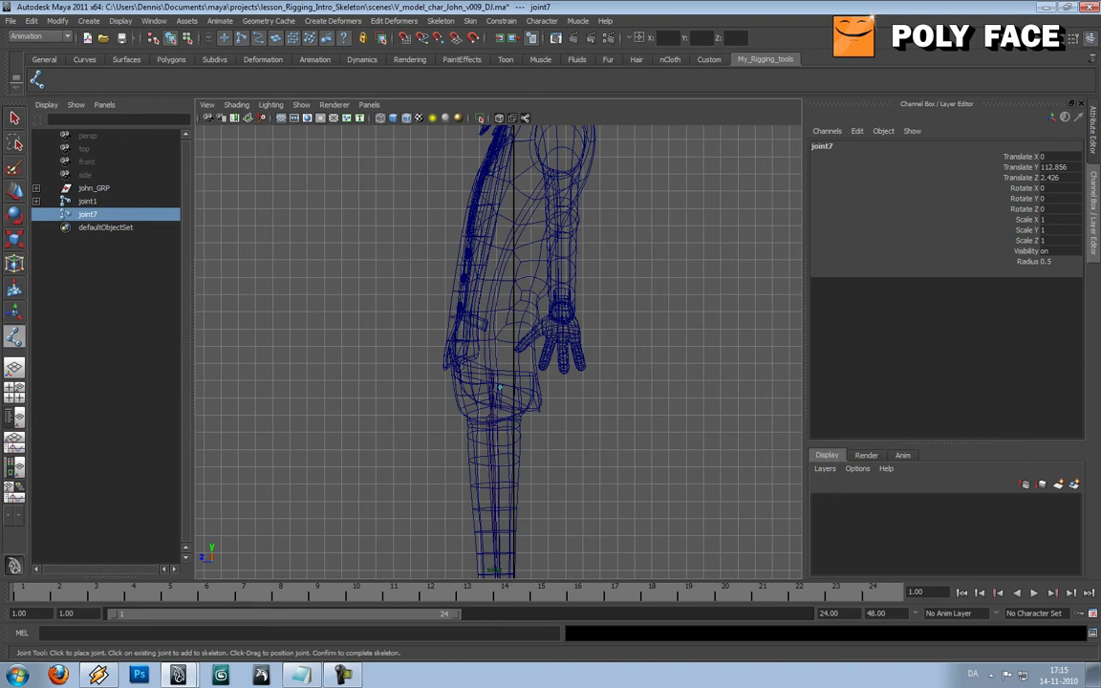
left_click(494, 359)
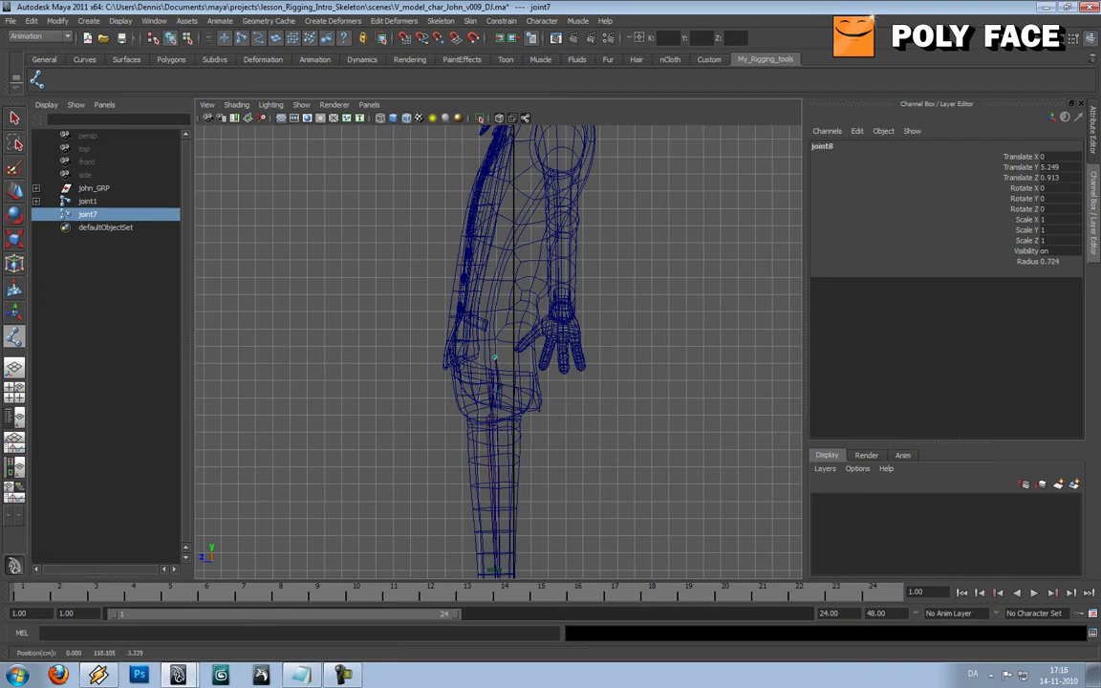
- Continue the chain with seven spine joints following the curve of the back from the waist up to shoulder height
key("Return")
left_click(497, 323)
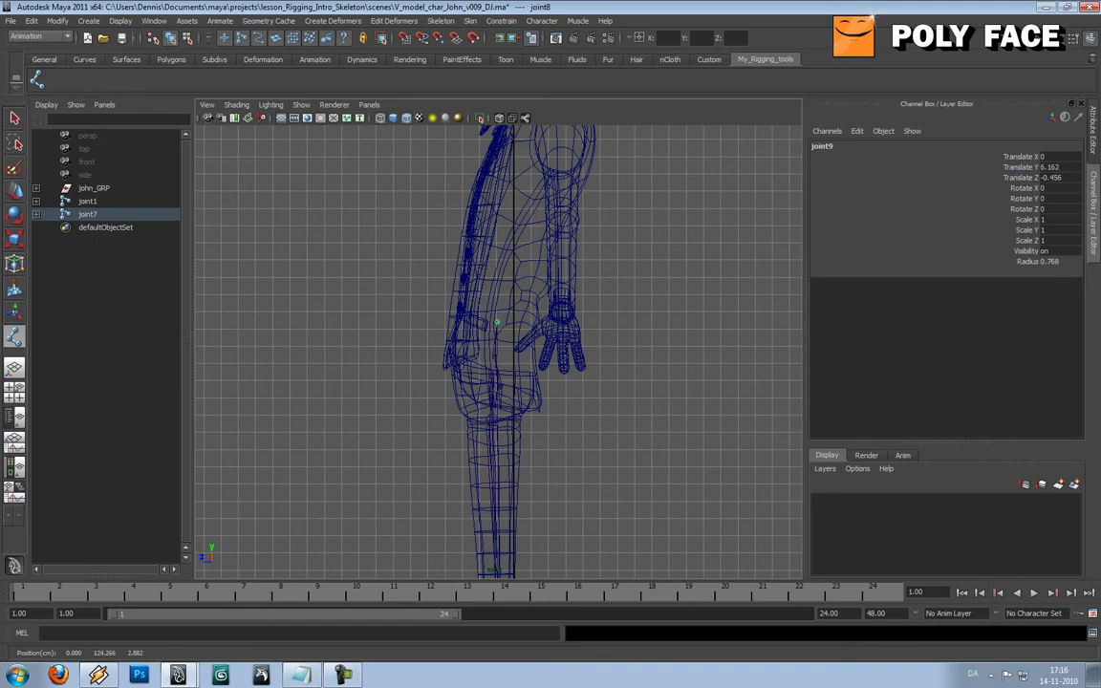
left_click(506, 289)
middle_click_drag(506, 289, 492, 367, "alt")
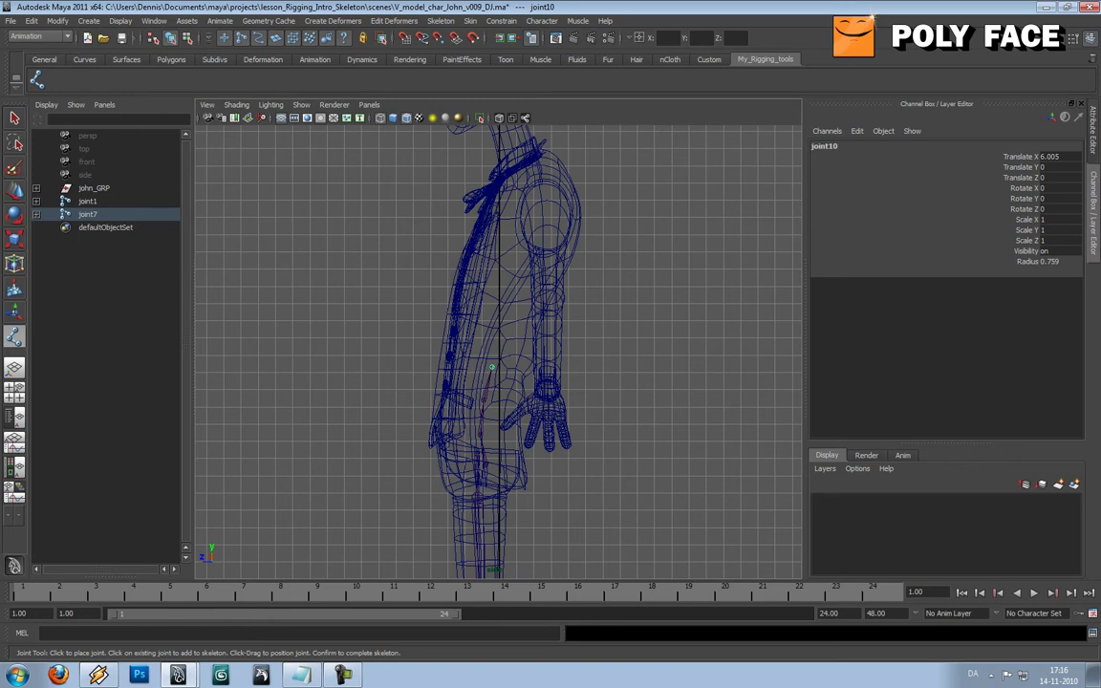
left_click(502, 335)
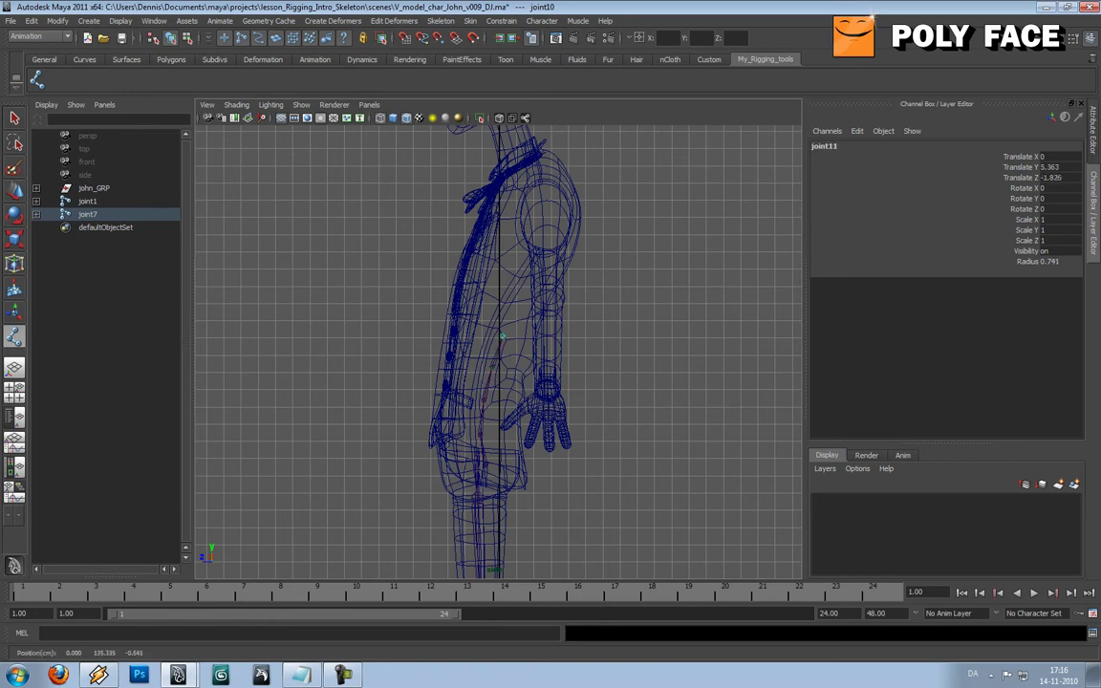
left_click(513, 305)
left_click(524, 265)
left_click(535, 228)
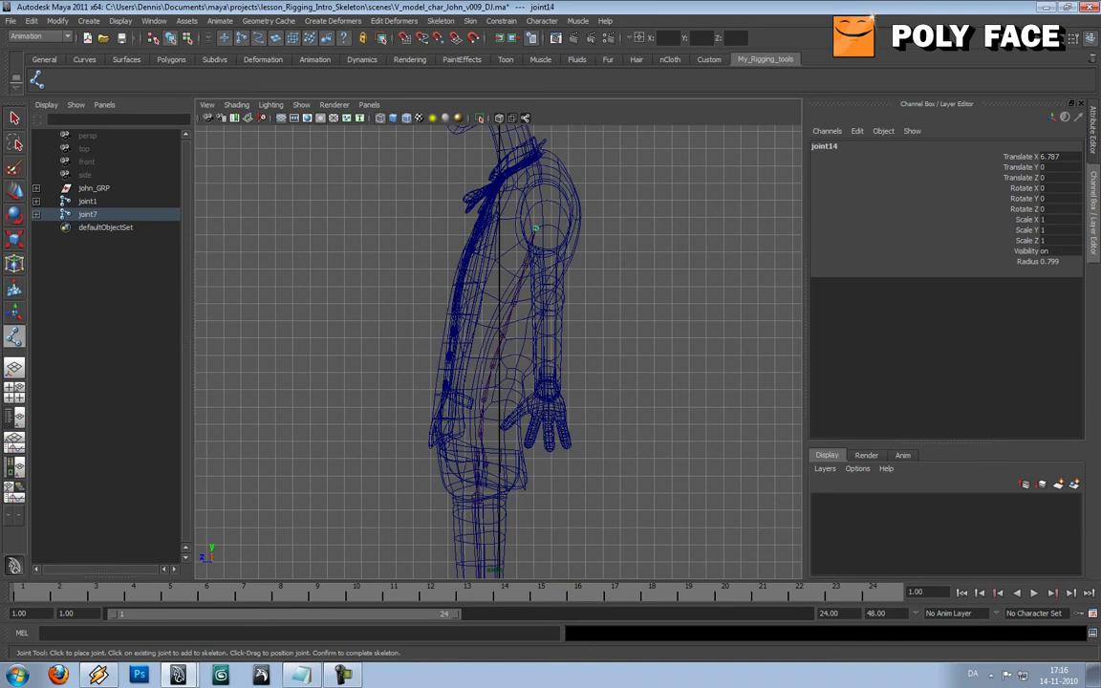
left_click(538, 196)
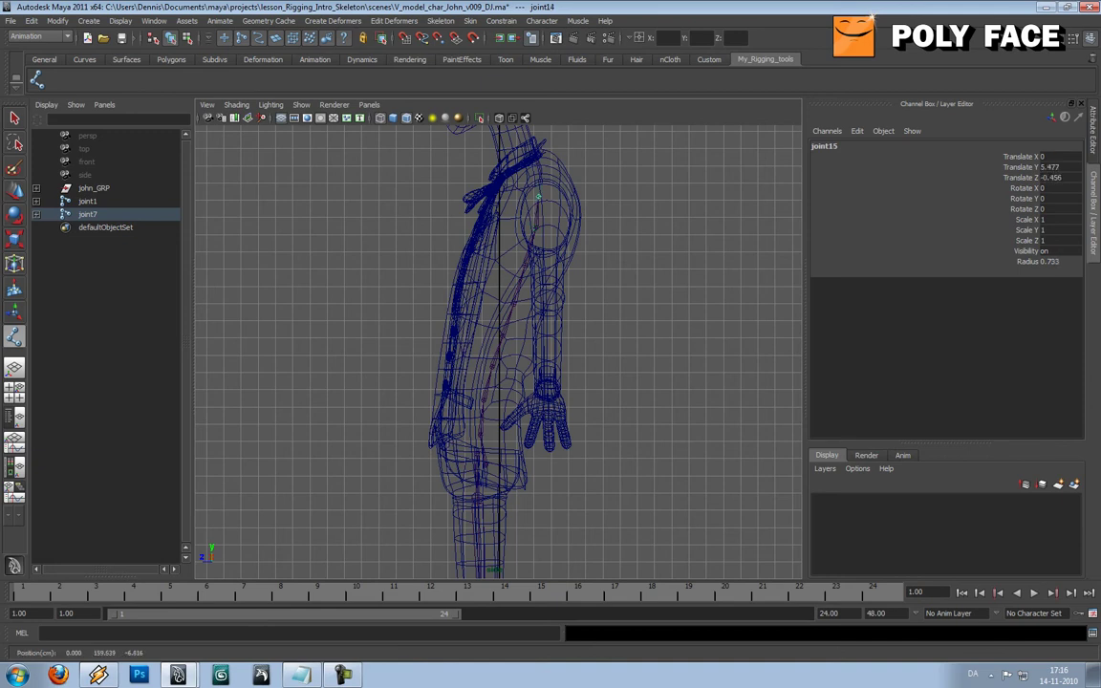
- Add joints at the base of the neck, the base of the skull and the top of the hat, and complete the chain
left_click(524, 160)
middle_click_drag(525, 159, 534, 297, "alt")
left_click(499, 217)
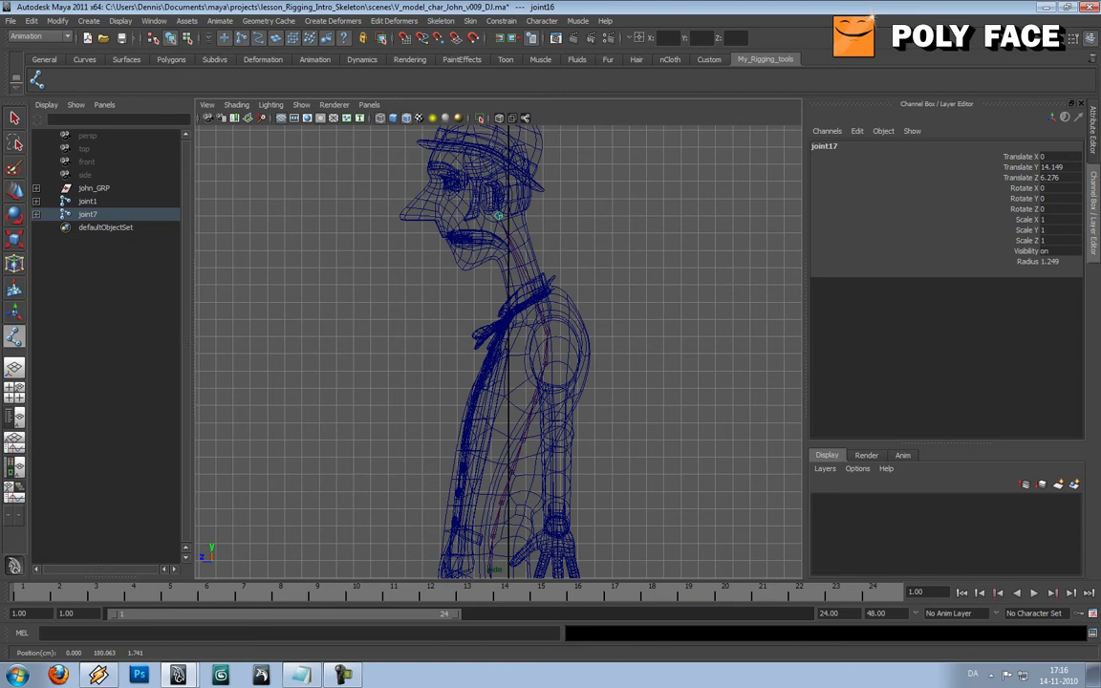
middle_click_drag(499, 217, 519, 289, "alt")
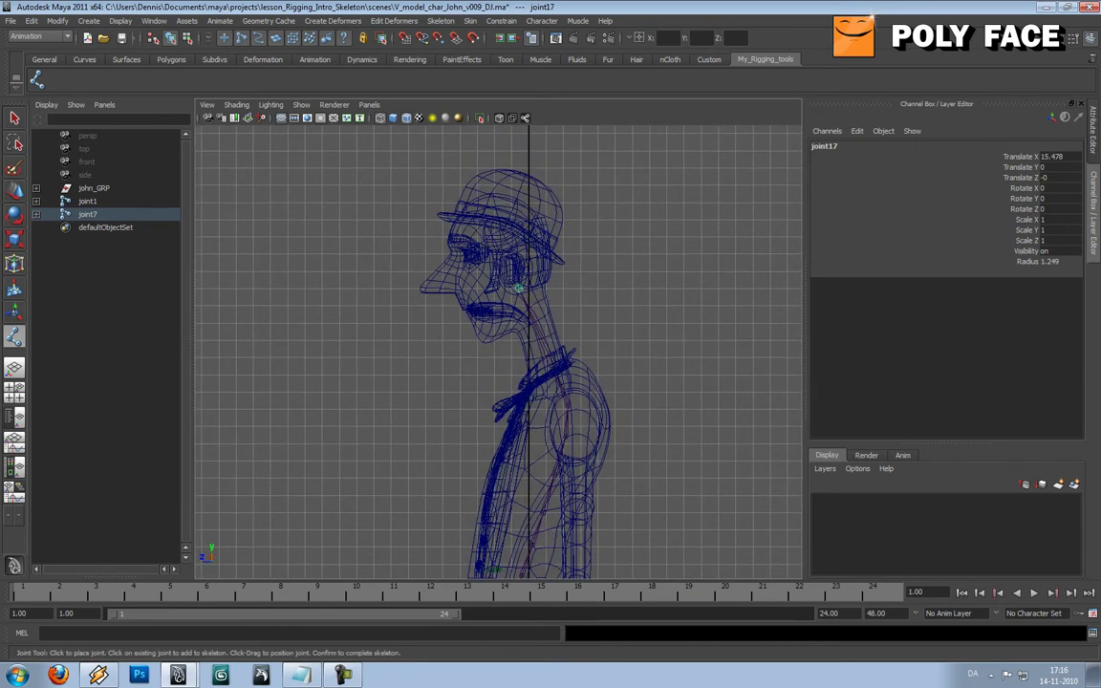
left_click(523, 168)
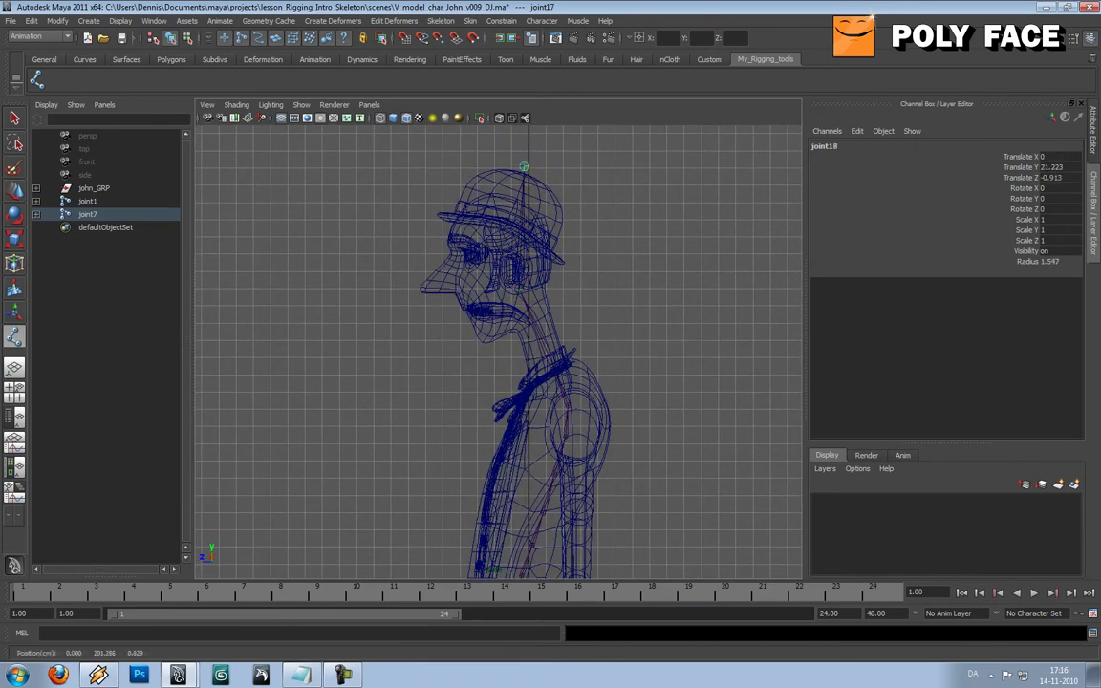
key("Return")
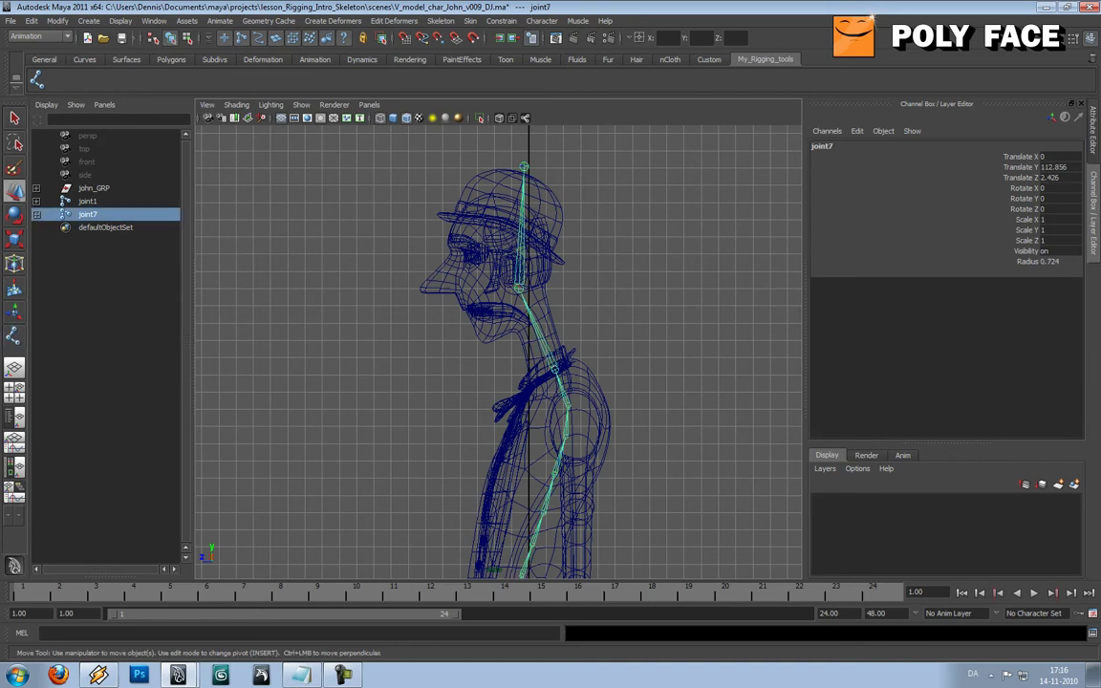
- Branch a jaw chain off the head joint, with a joint at the back of the mouth and an end joint at the chin
middle_click_drag(535, 392, 515, 244, "alt")
right_click_drag(515, 243, 593, 277, "alt")
middle_click_drag(592, 277, 616, 588, "alt")
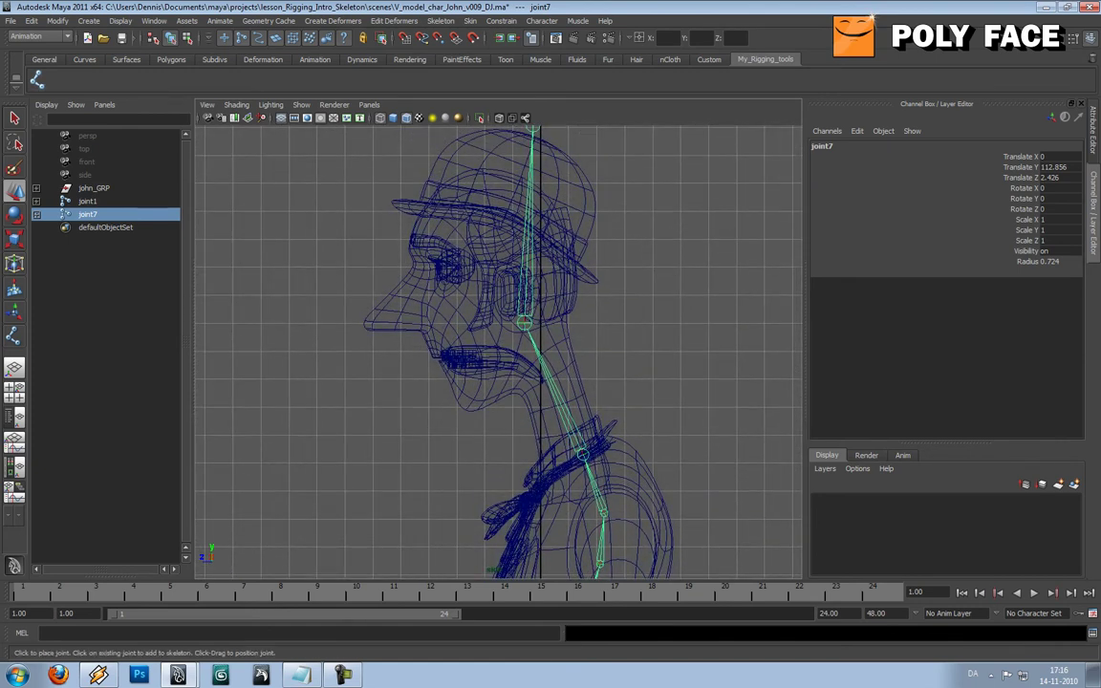
left_click(37, 80)
left_click(524, 323)
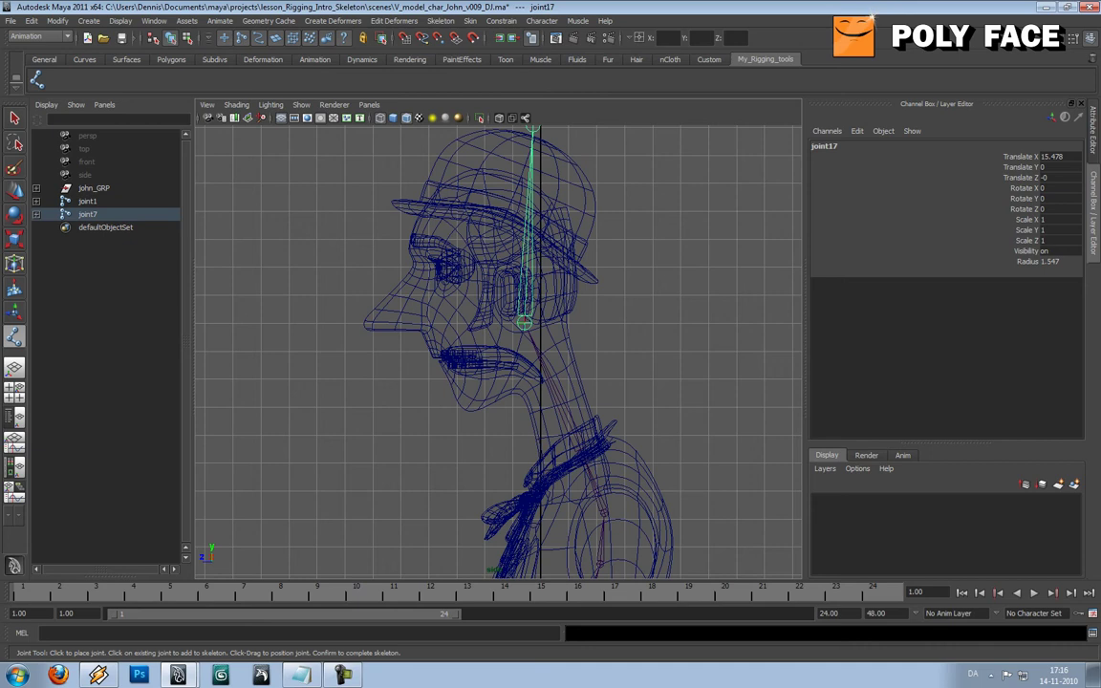
left_click(509, 360)
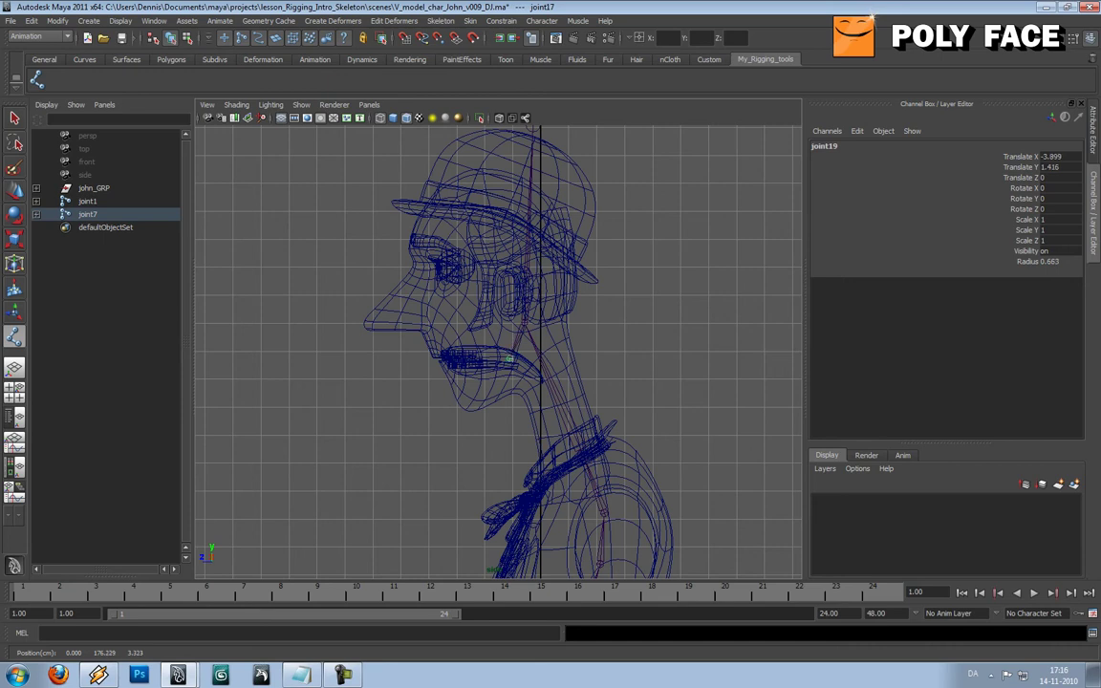
left_click_drag(510, 359, 509, 357)
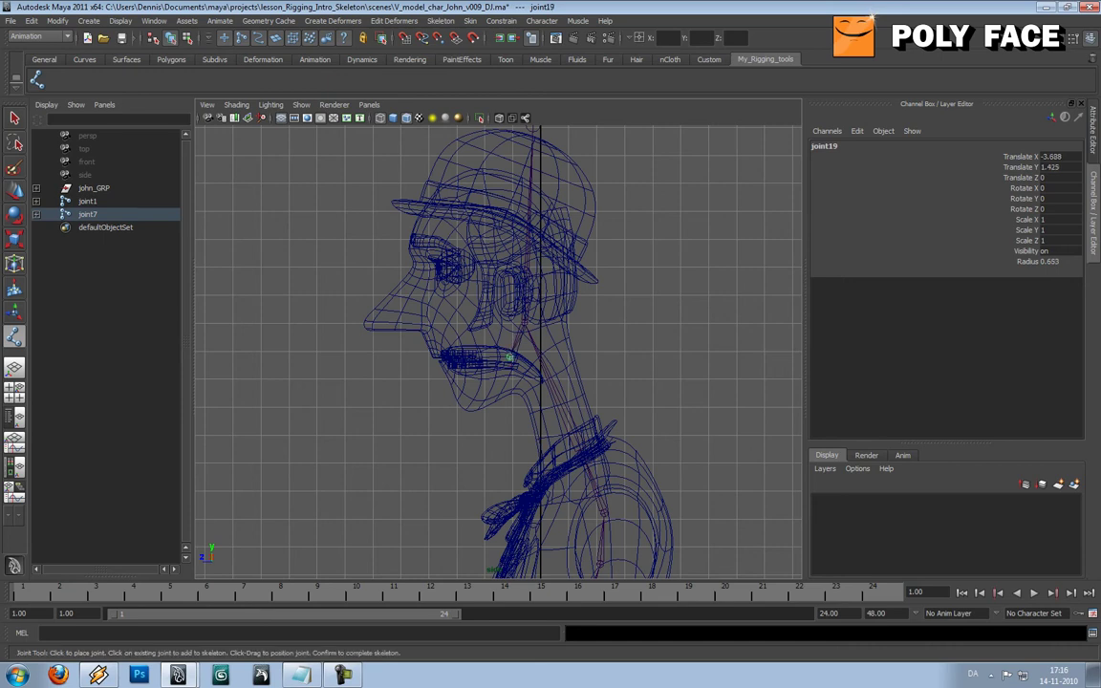
left_click(457, 413)
key("Return")
key("w")
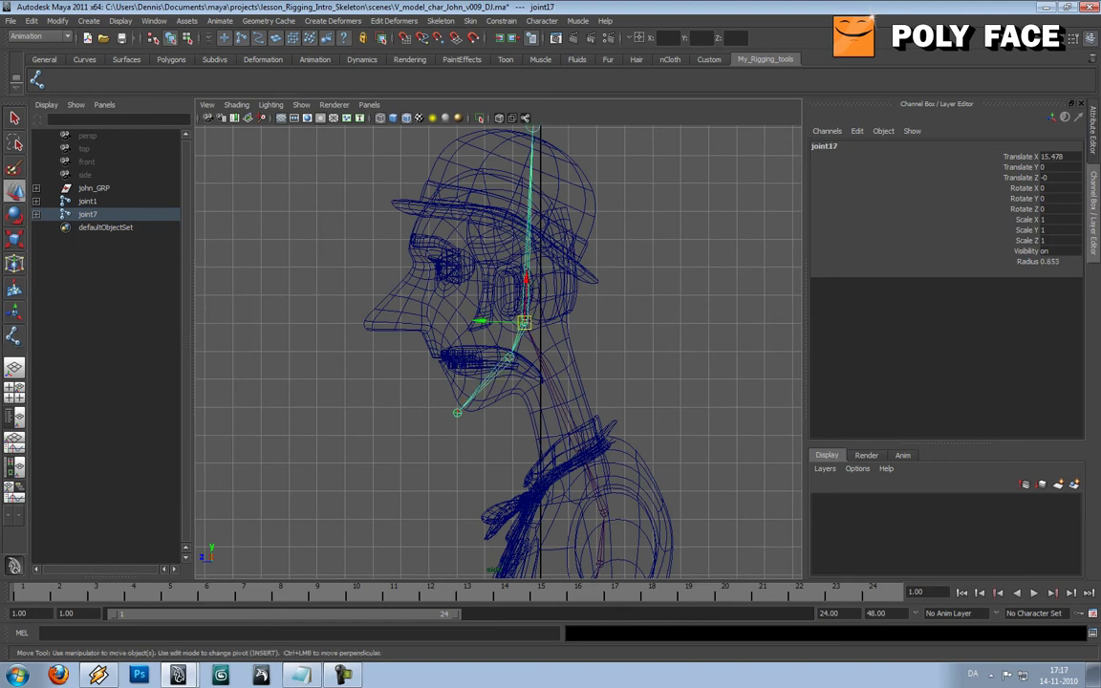
- Select the thigh joint of the leg chain and examine how the upper leg and knee line up with the mesh in the side view
scroll(499, 348, "down", 8)
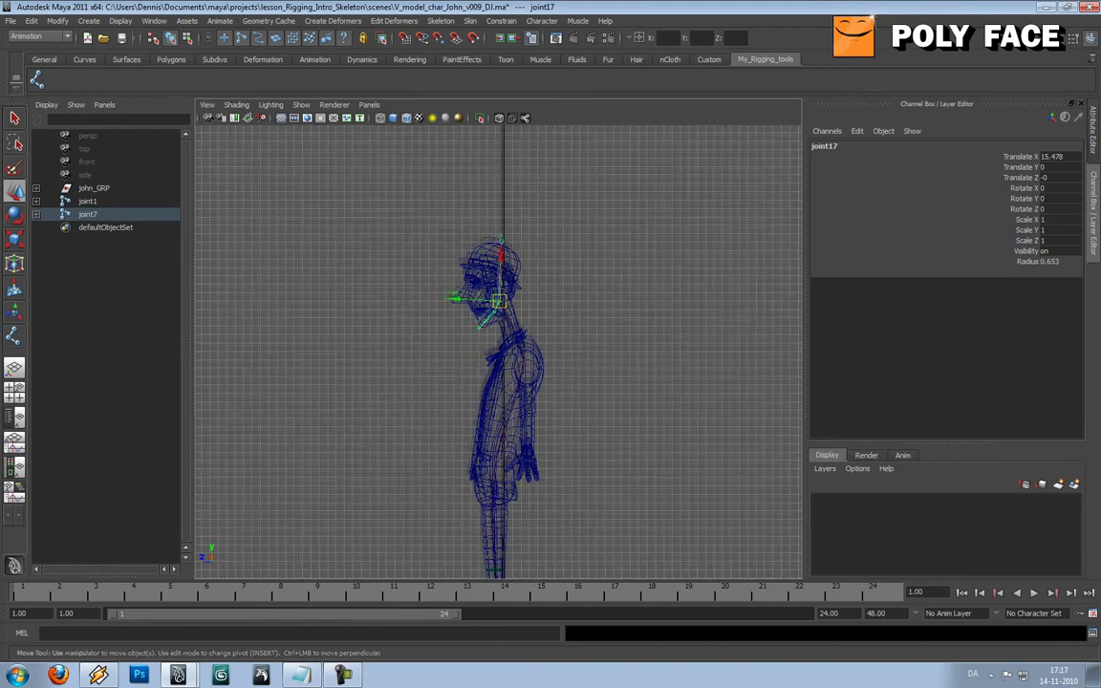
middle_click_drag(497, 430, 516, 177, "alt")
scroll(498, 352, "up", 5)
middle_click_drag(516, 316, 480, 383, "alt")
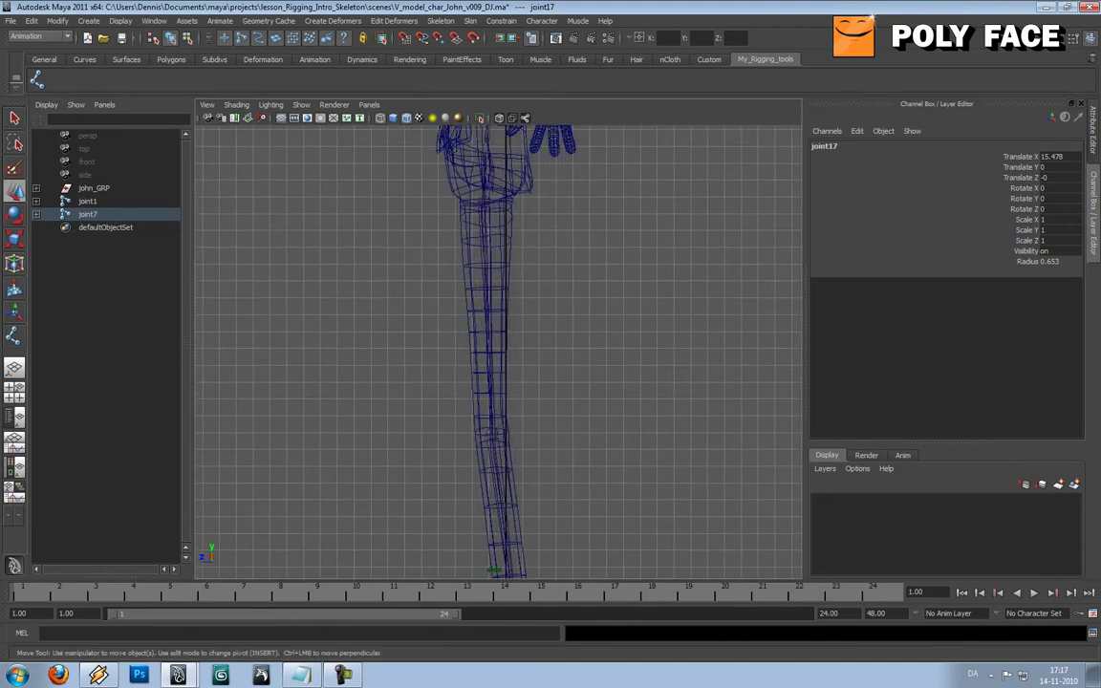
left_click(485, 201)
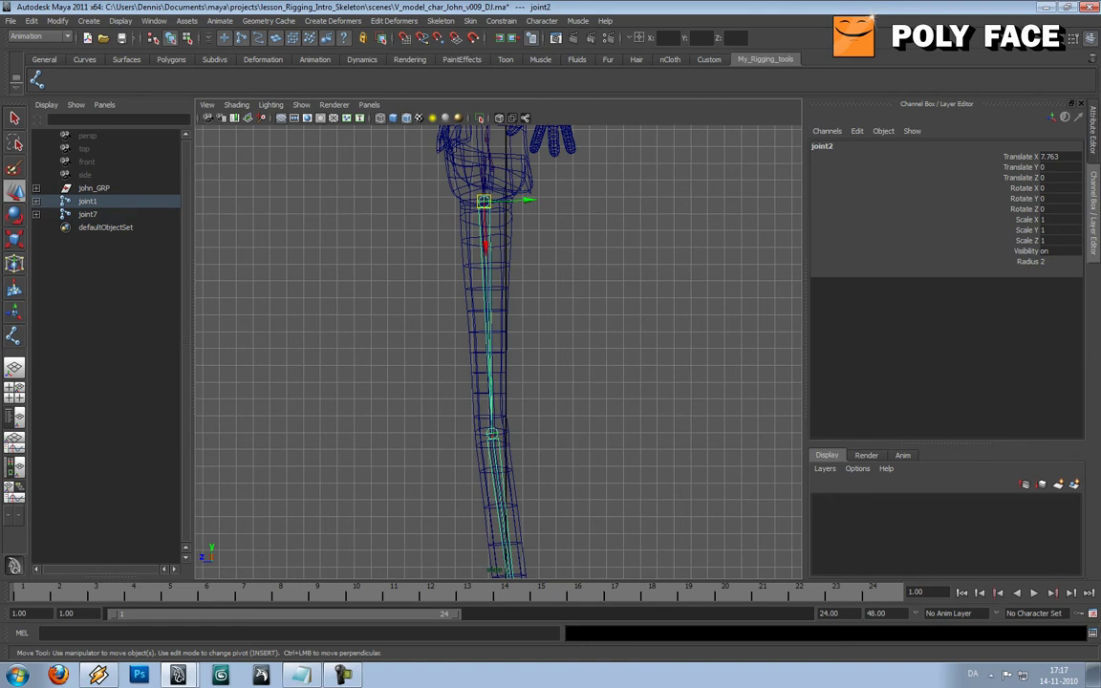
middle_click_drag(495, 420, 489, 299, "alt")
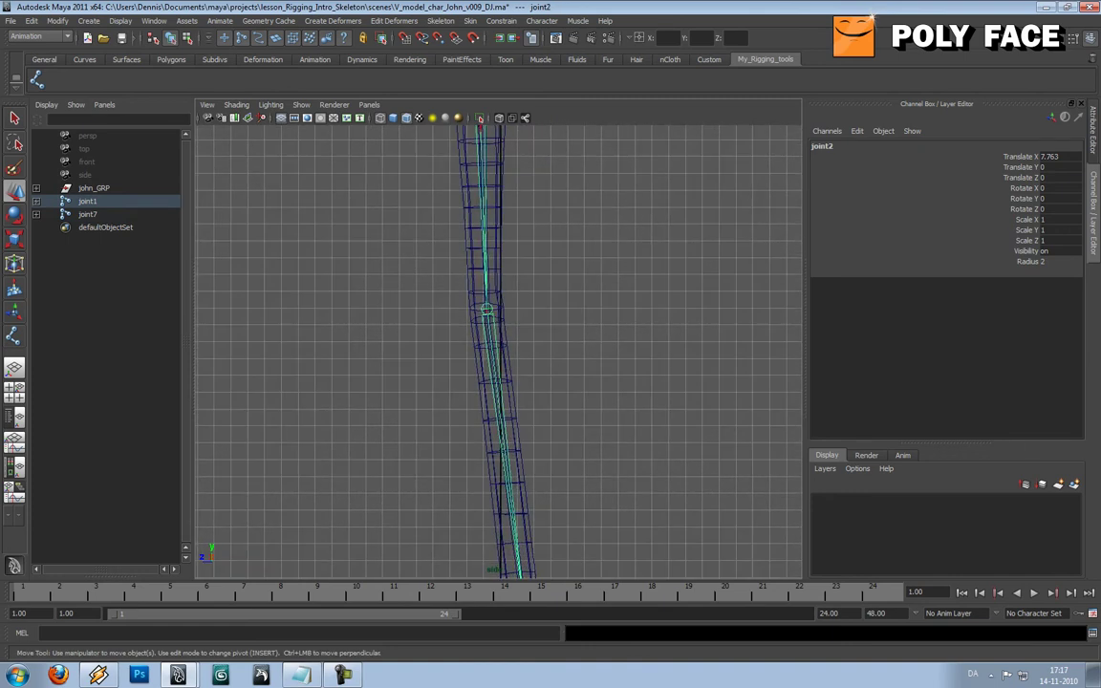
scroll(498, 351, "down", 5)
scroll(498, 352, "up", 2)
scroll(498, 351, "up", 6)
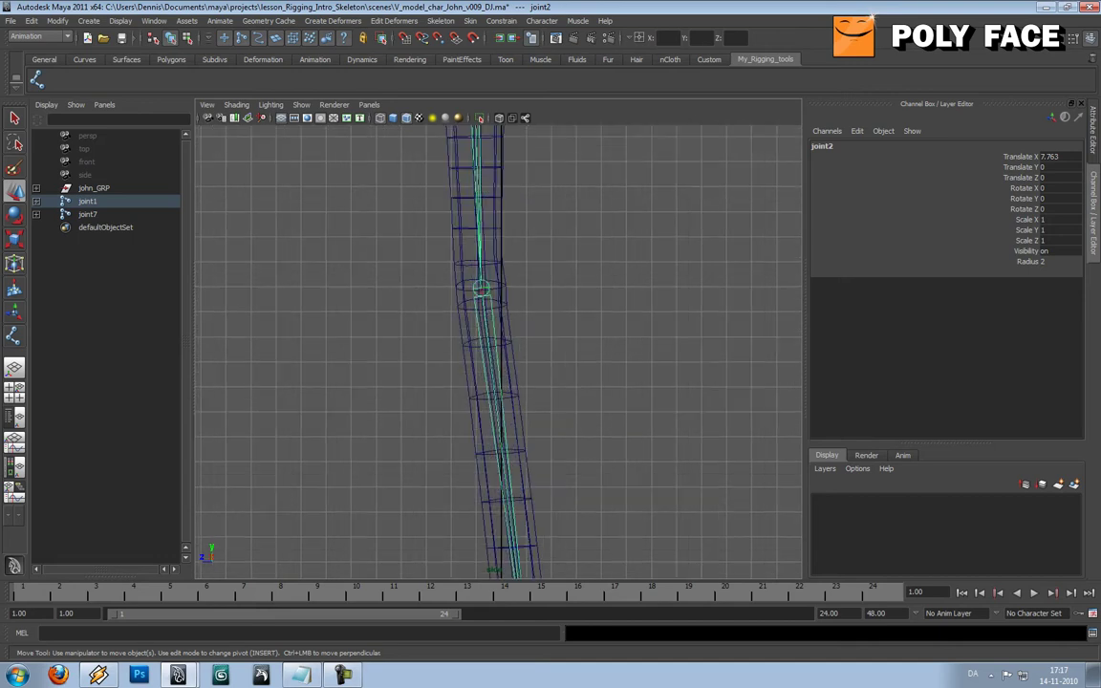
middle_click_drag(489, 299, 512, 444, "alt")
scroll(498, 351, "down", 3)
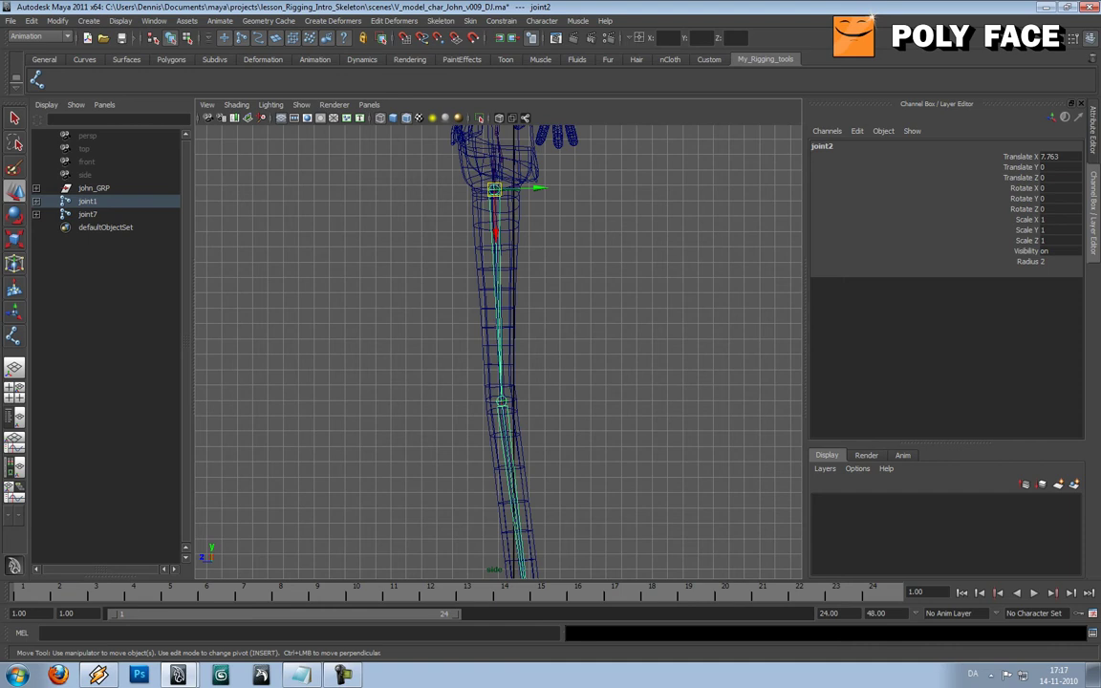
- Show the whole character in the perspective view in shaded display without the wireframe overlay
left_click(369, 104)
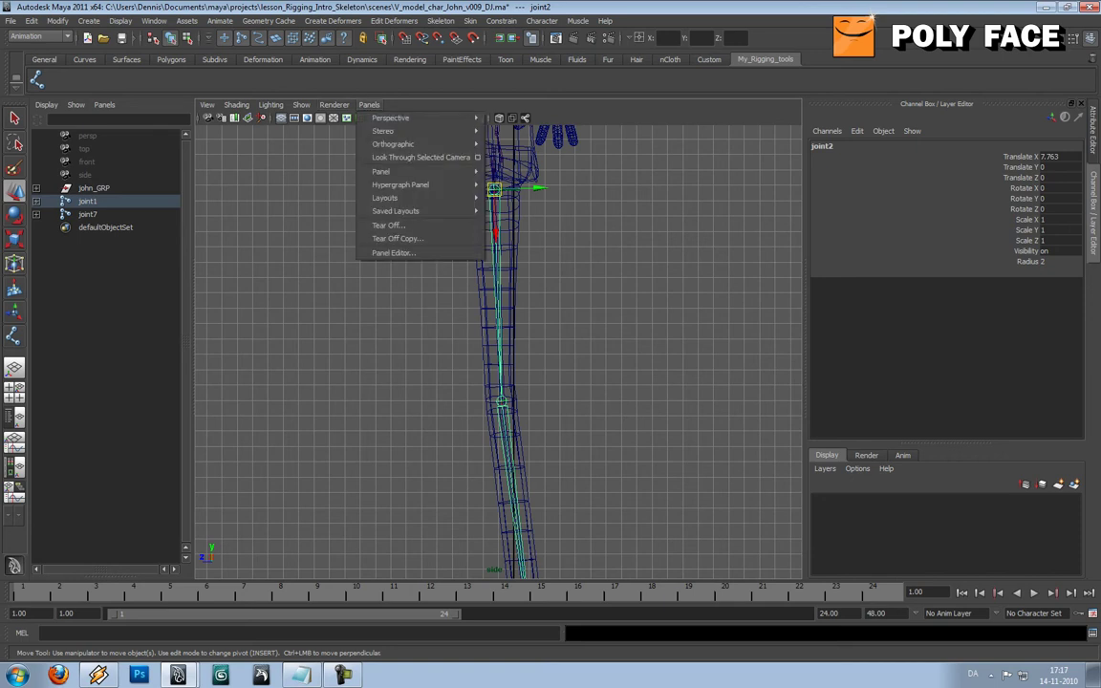
mouse_move(382, 116)
left_click(504, 116)
scroll(497, 351, "down", 5)
left_click_drag(497, 351, 537, 351, "alt")
key("5")
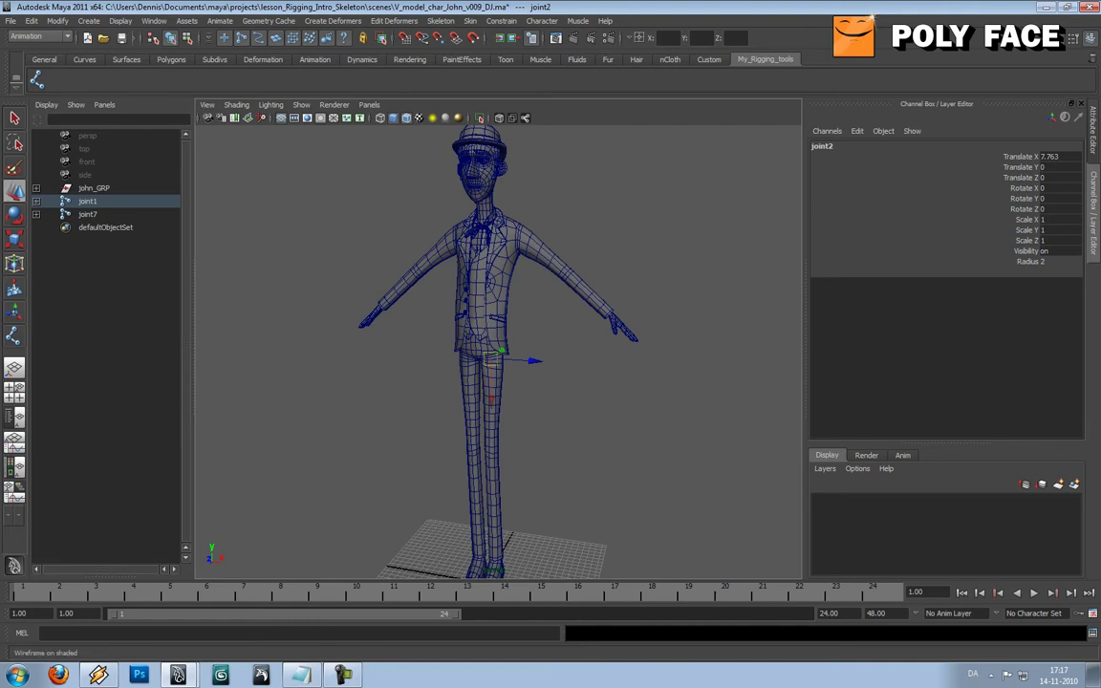
left_click(405, 118)
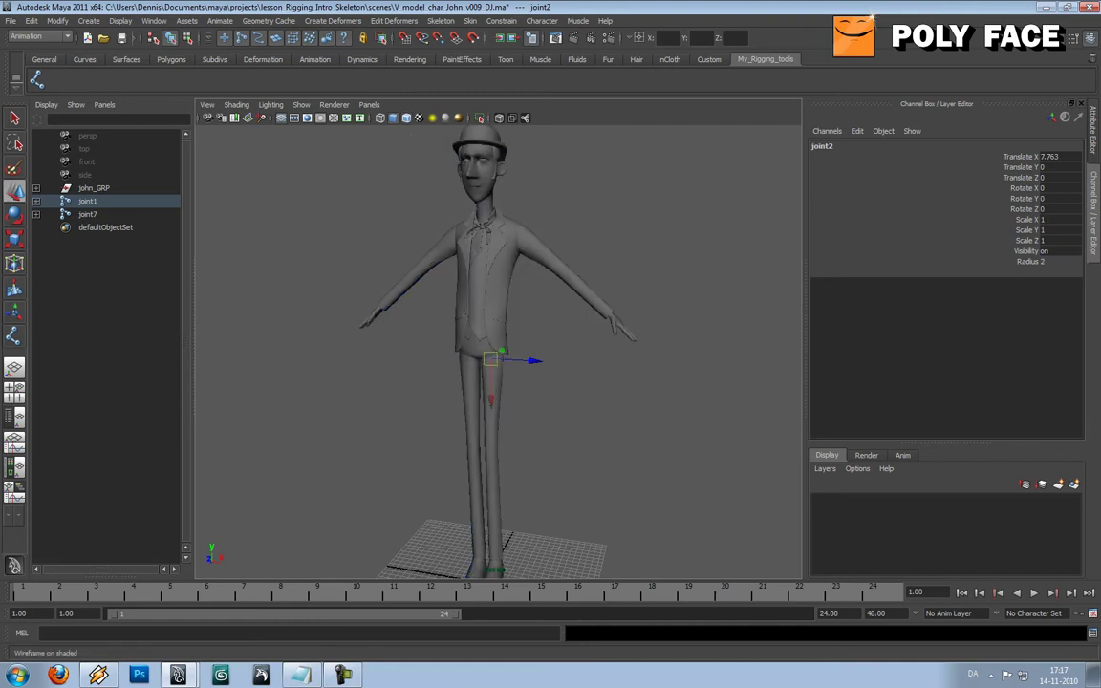
- Deselect the joint and turn on X-ray joint display for the shaded perspective view
left_click(583, 420)
left_click_drag(583, 421, 497, 418, "alt")
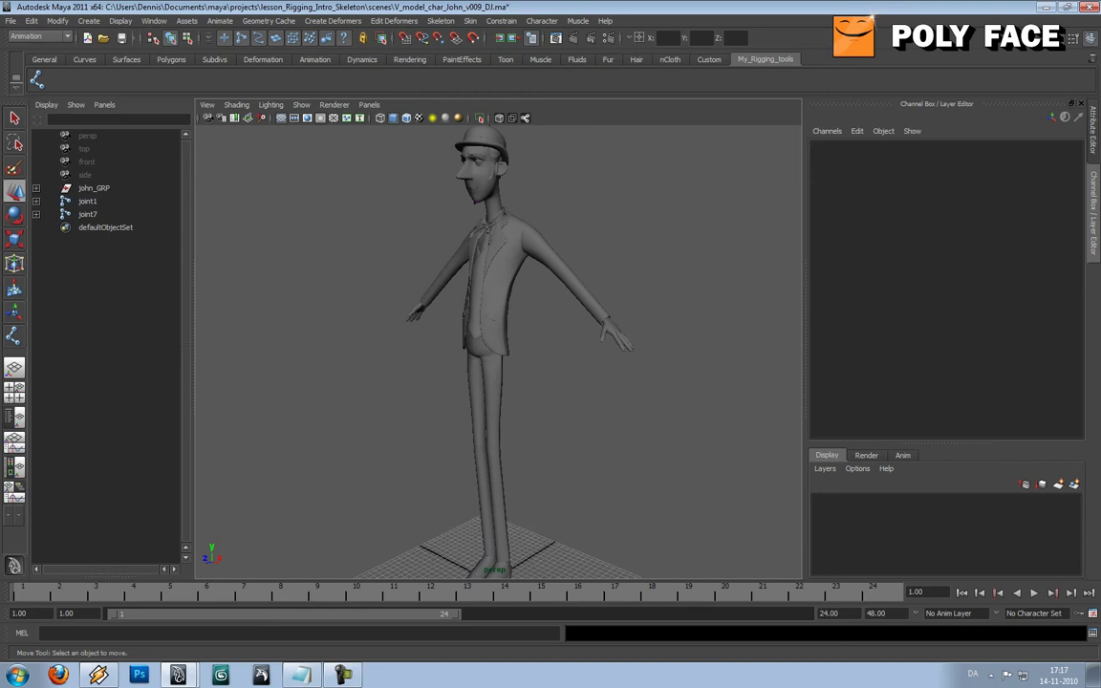
left_click(525, 119)
- Examine the leg, spine and head joints inside the shaded character from the side, the front and close up
left_click_drag(516, 315, 612, 325, "alt")
middle_click_drag(611, 325, 628, 271, "alt")
left_click_drag(497, 449, 707, 435, "alt")
left_click_drag(631, 401, 516, 392, "alt")
middle_click_drag(516, 325, 517, 407, "alt")
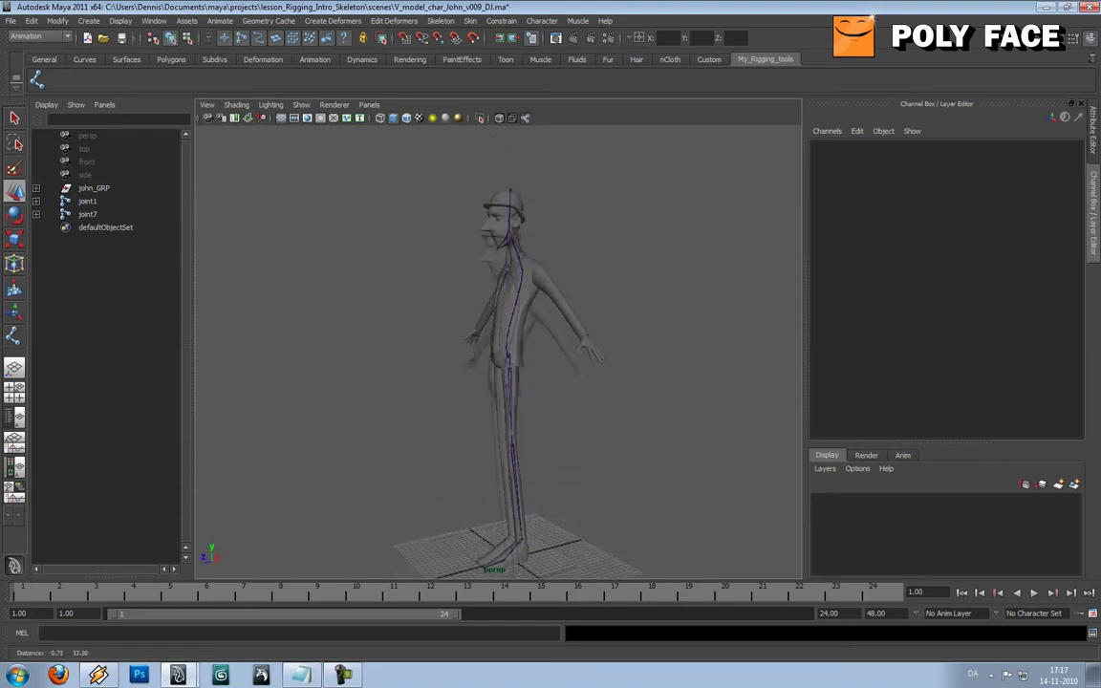
right_click_drag(478, 382, 612, 392, "alt")
left_click_drag(516, 382, 564, 382, "alt")
right_click_drag(612, 382, 516, 382, "alt")
middle_click_drag(535, 383, 583, 358, "alt")
right_click_drag(583, 358, 478, 353, "alt")
left_click_drag(497, 383, 535, 378, "alt")
right_click_drag(517, 377, 621, 378, "alt")
middle_click_drag(574, 354, 515, 396, "alt")
right_click_drag(516, 382, 593, 382, "alt")
left_click_drag(535, 382, 564, 382, "alt")
- In the top view, place a clavicle joint at about X 3.7, Z -8.6 and a shoulder joint about 10.3 units farther along the left arm
key("space")
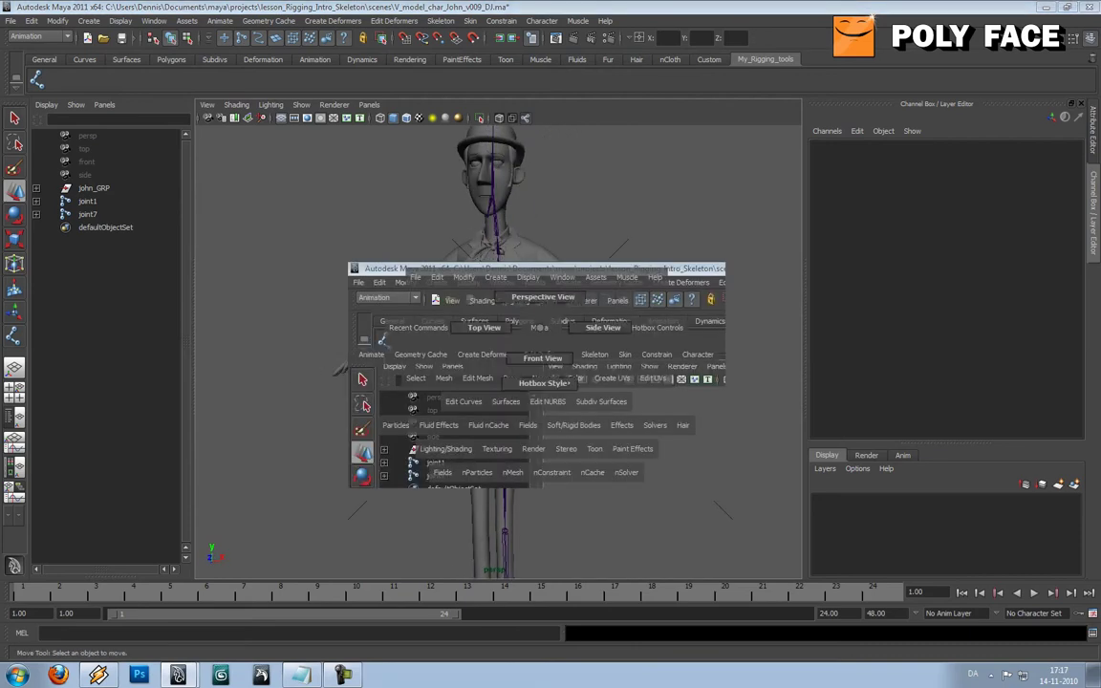
left_click_drag(540, 328, 483, 328)
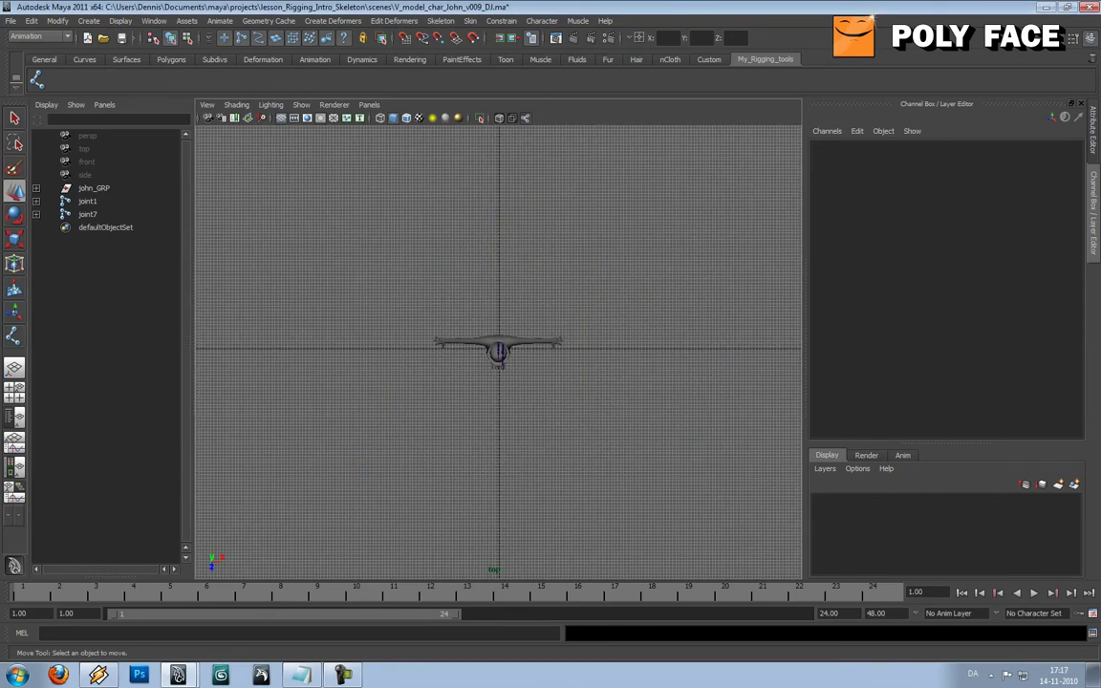
middle_click_drag(497, 348, 494, 400, "alt")
scroll(498, 351, "up", 7)
scroll(498, 352, "up", 6)
scroll(535, 363, "down", 3)
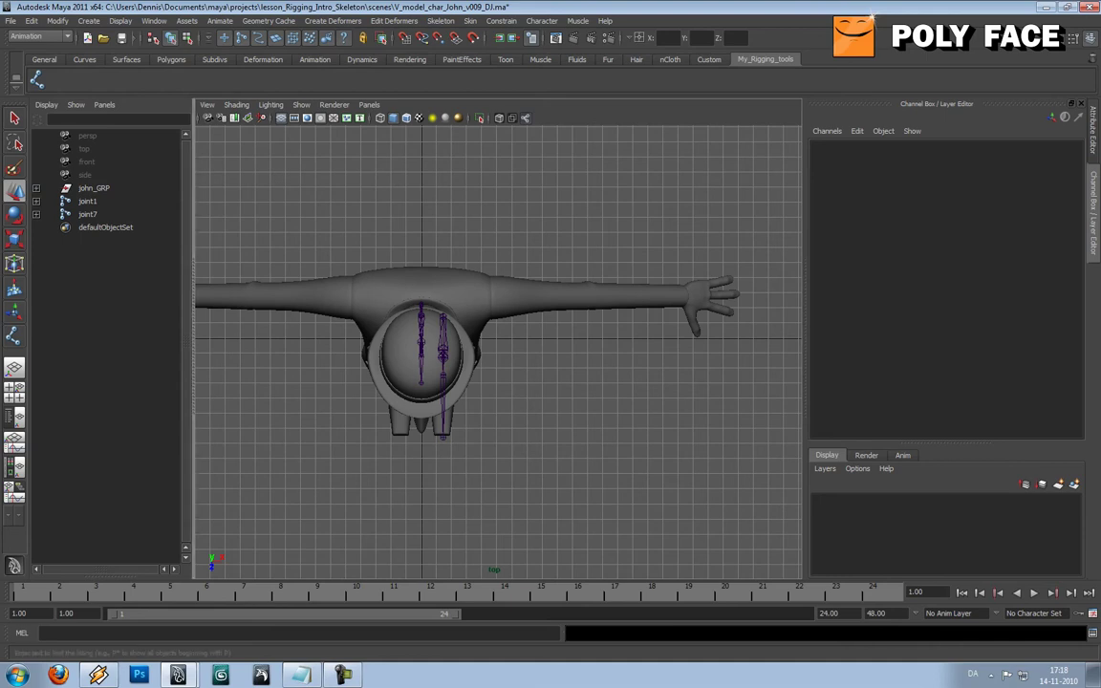
left_click(37, 80)
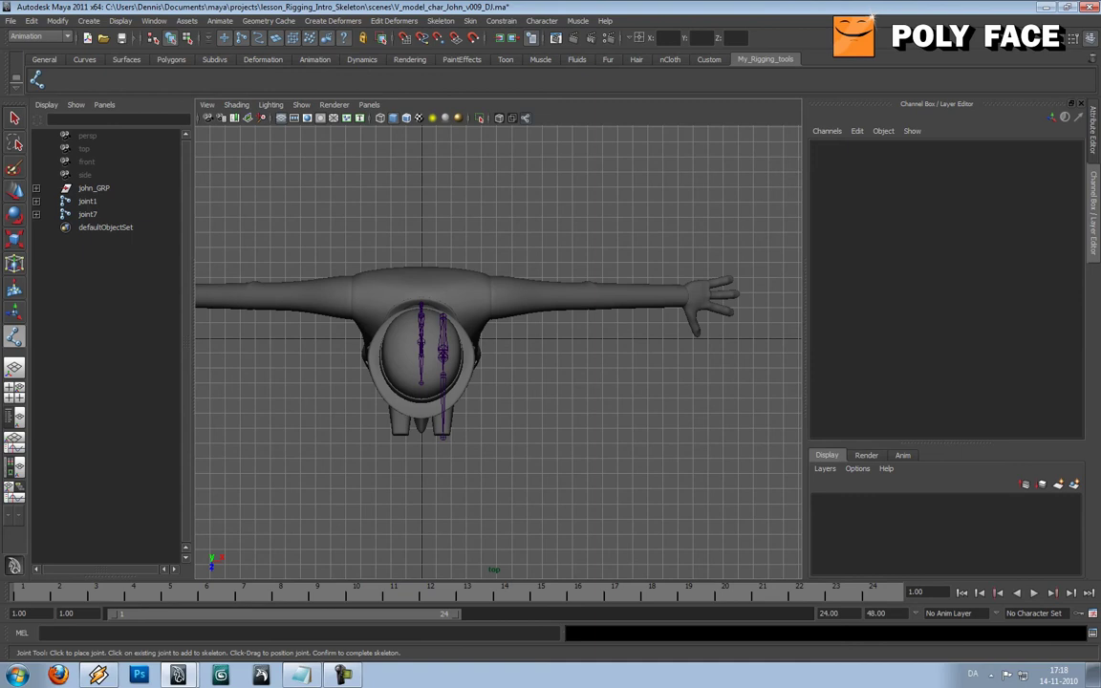
left_click(435, 296)
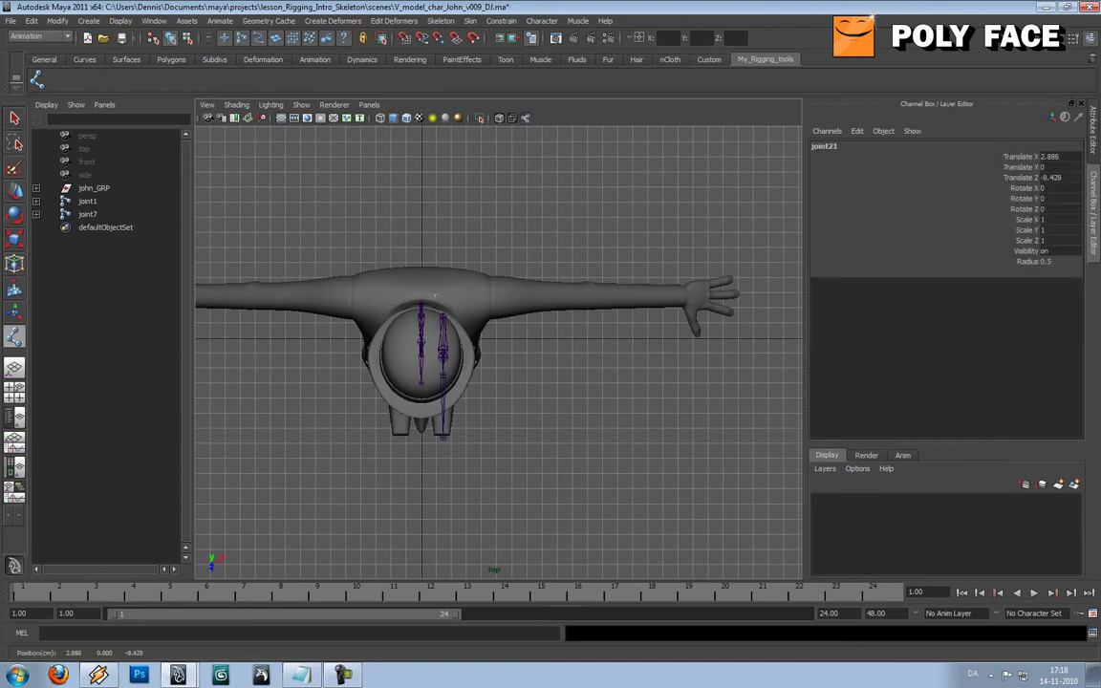
left_click_drag(435, 296, 439, 295)
left_click(490, 293)
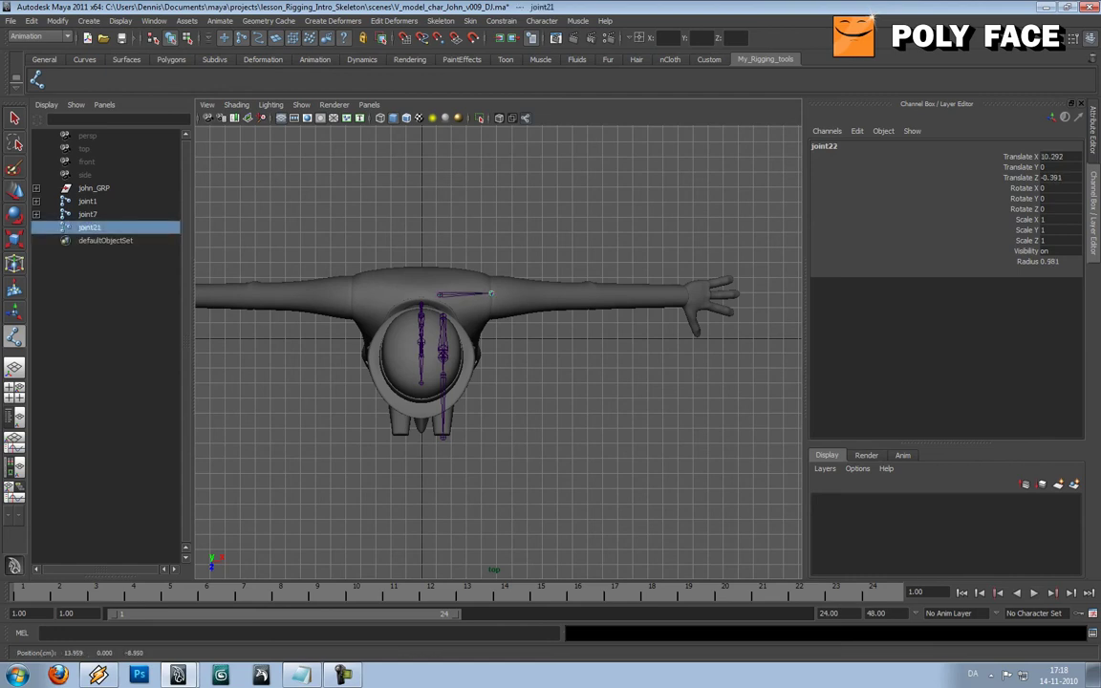
left_click_drag(490, 293, 490, 294)
key("Return")
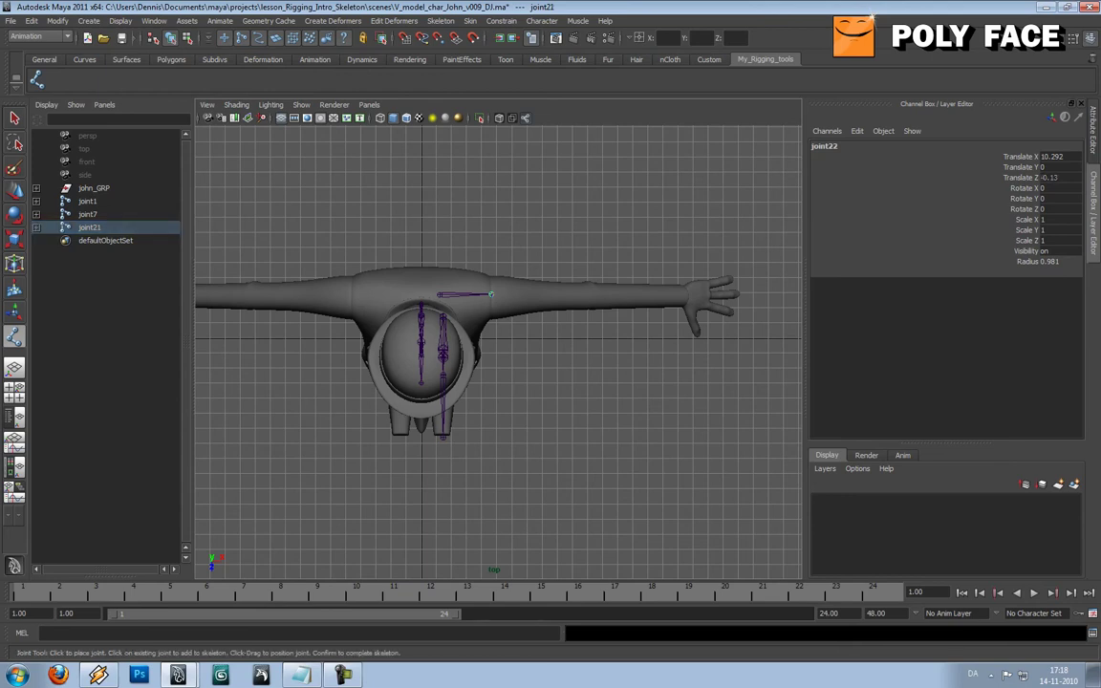
- Add an elbow joint about 20.5 units past the shoulder, a wrist joint and a short end joint about 1.7 units beyond, completing the arm chain
left_click(592, 294)
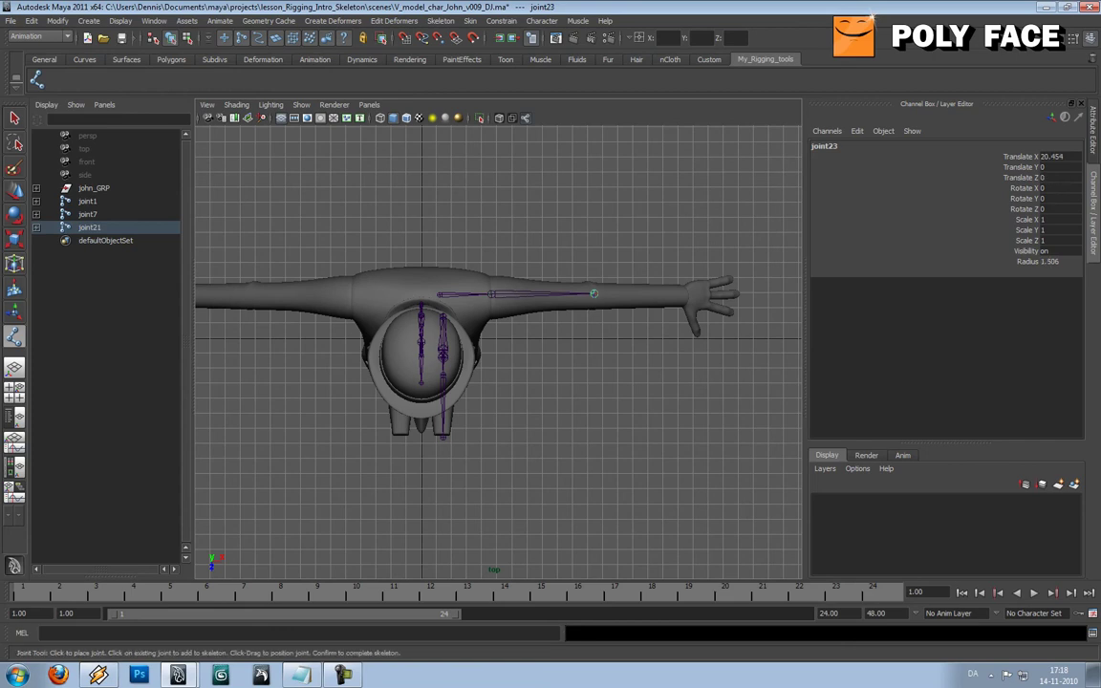
left_click(685, 294)
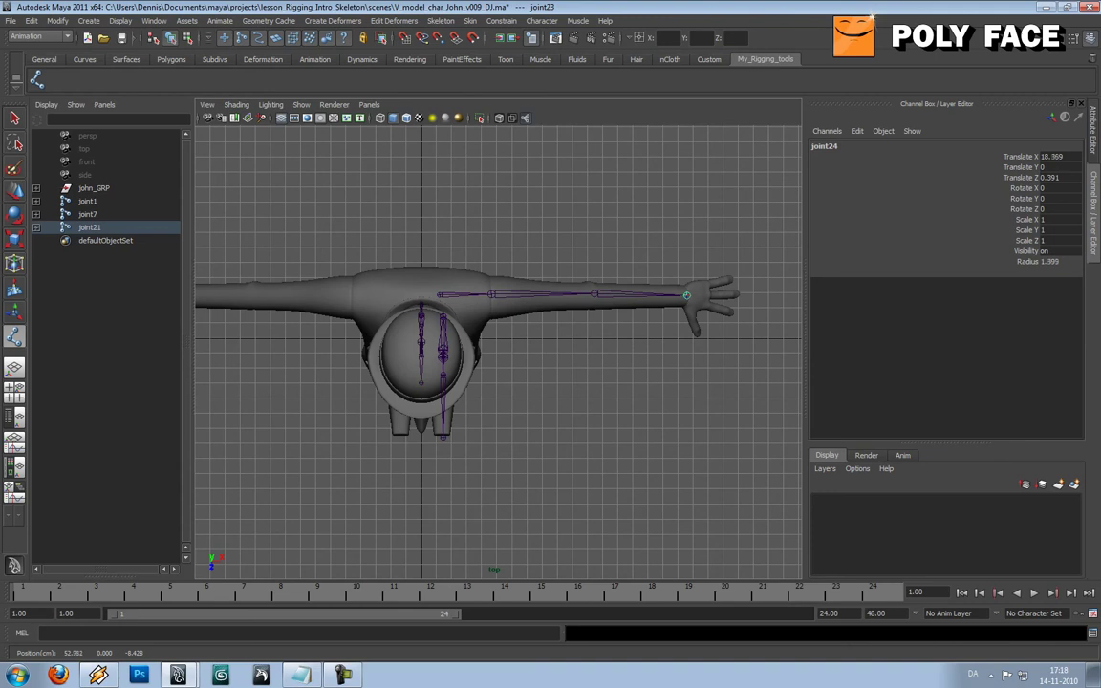
left_click_drag(686, 294, 679, 294)
left_click_drag(679, 295, 686, 294)
left_click(686, 294)
left_click_drag(685, 294, 686, 294)
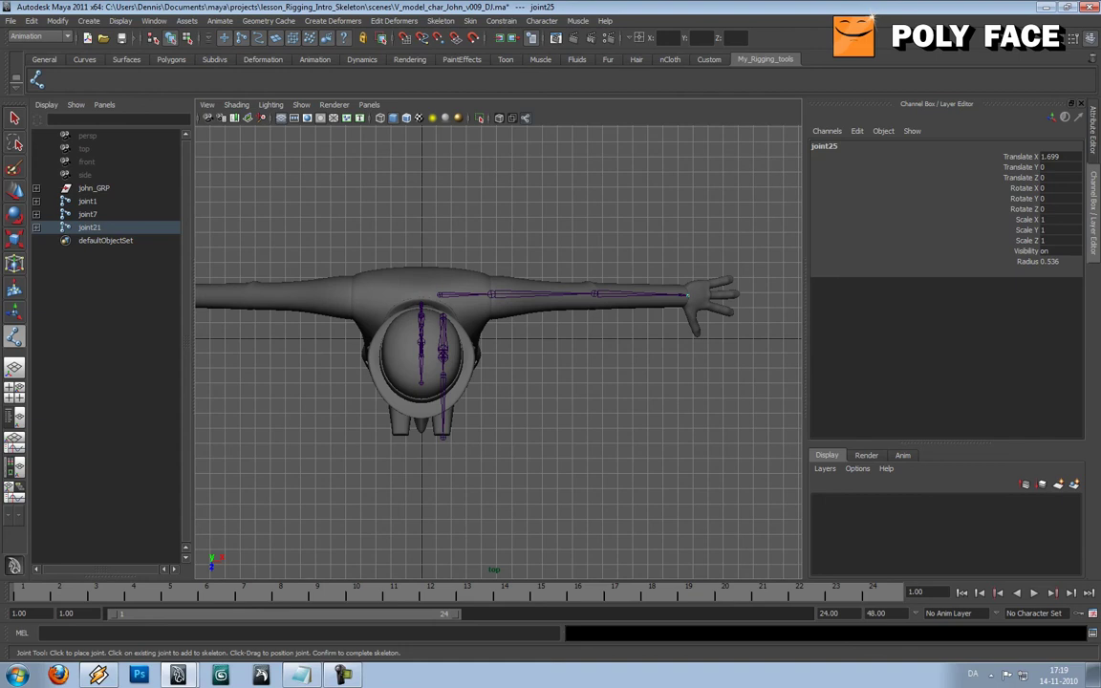
key("w")
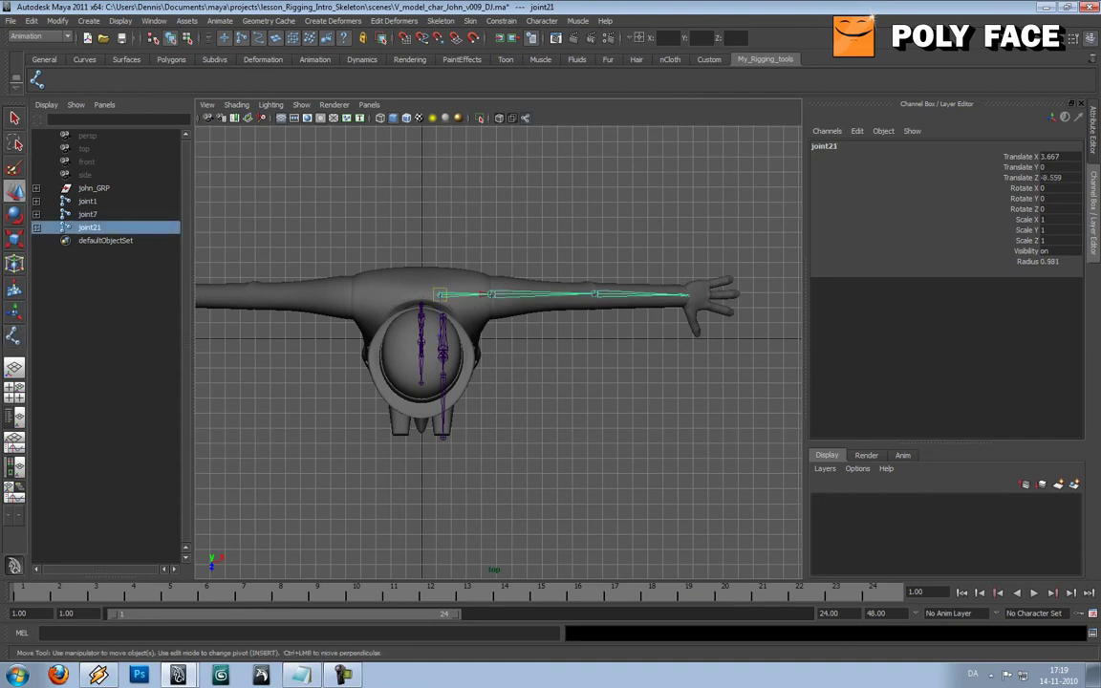
- In the perspective view, raise the arm joint chain to shoulder height, at a Translate Y of 161
left_click(369, 104)
mouse_move(402, 115)
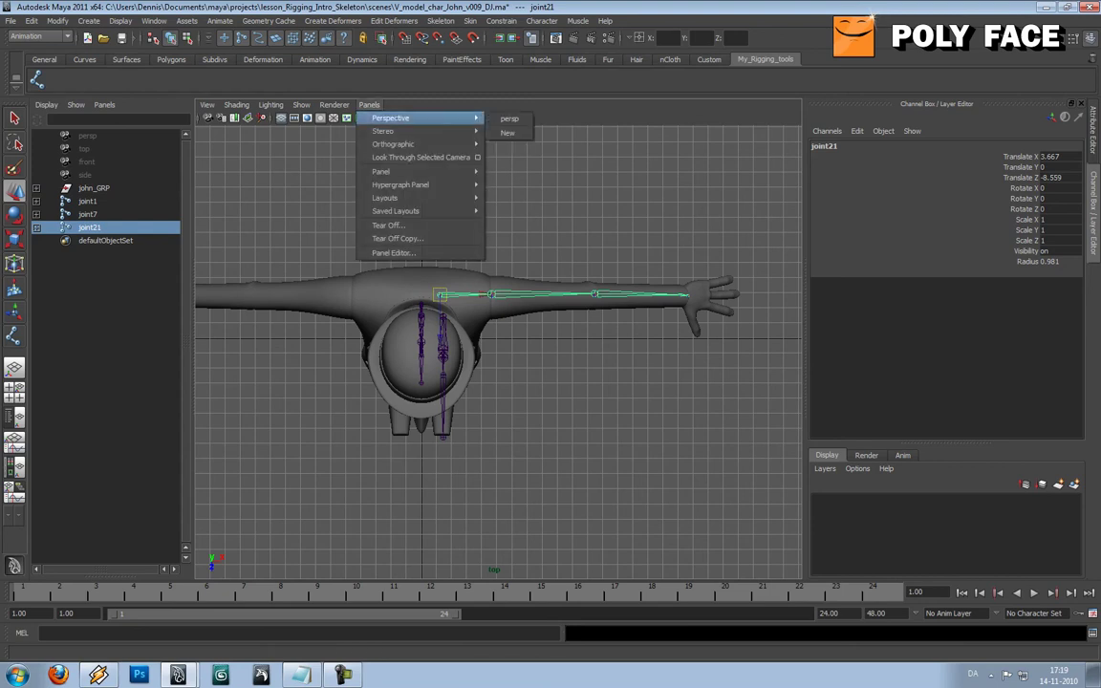
left_click(509, 118)
left_click_drag(478, 325, 554, 359, "alt")
right_click_drag(554, 358, 458, 358, "alt")
left_click_drag(478, 359, 435, 342, "alt")
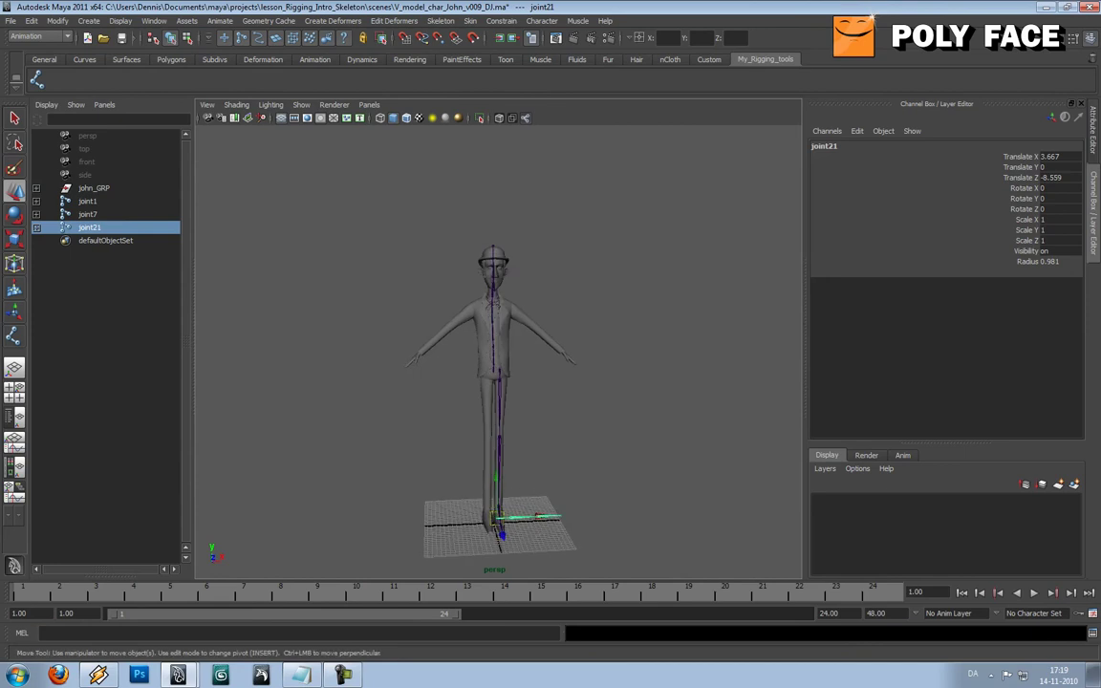
left_click_drag(495, 478, 495, 259)
key("f")
middle_click_drag(459, 354, 600, 338, "alt")
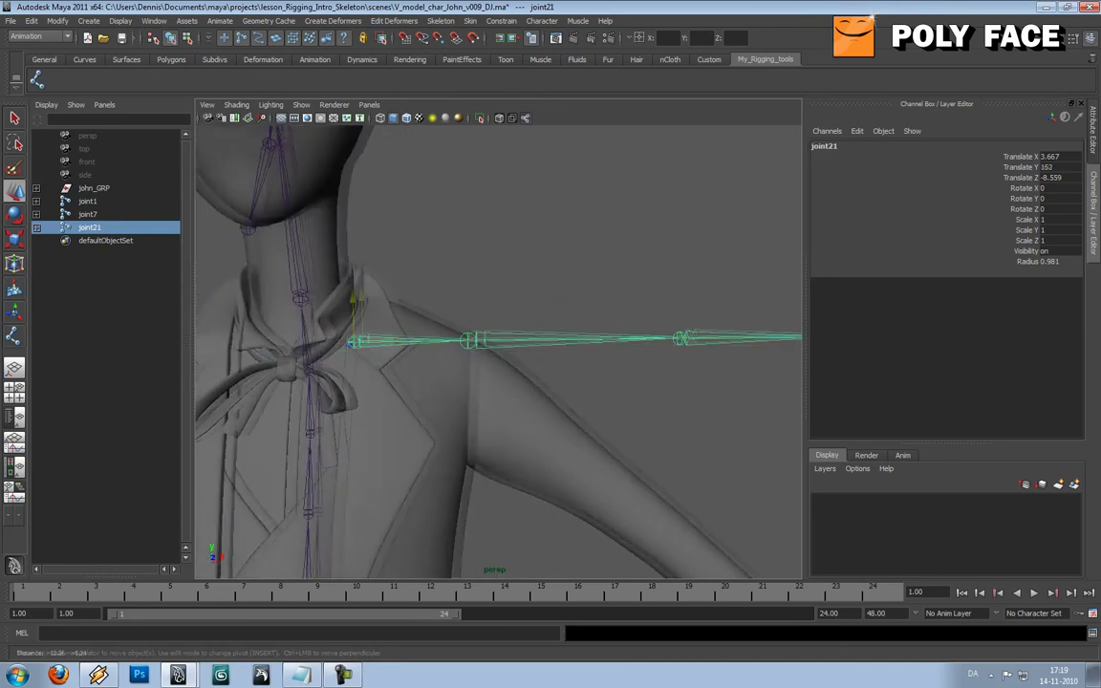
right_click_drag(600, 338, 554, 342, "alt")
mouse_move(388, 299)
left_mouse_down()
mouse_move(399, 315)
mouse_move(394, 305)
left_mouse_up()
left_click(573, 239)
left_click(435, 342)
- Examine from the top view how the shoulder, elbow and wrist joints line up with the arm mesh
key("space")
left_click(511, 280)
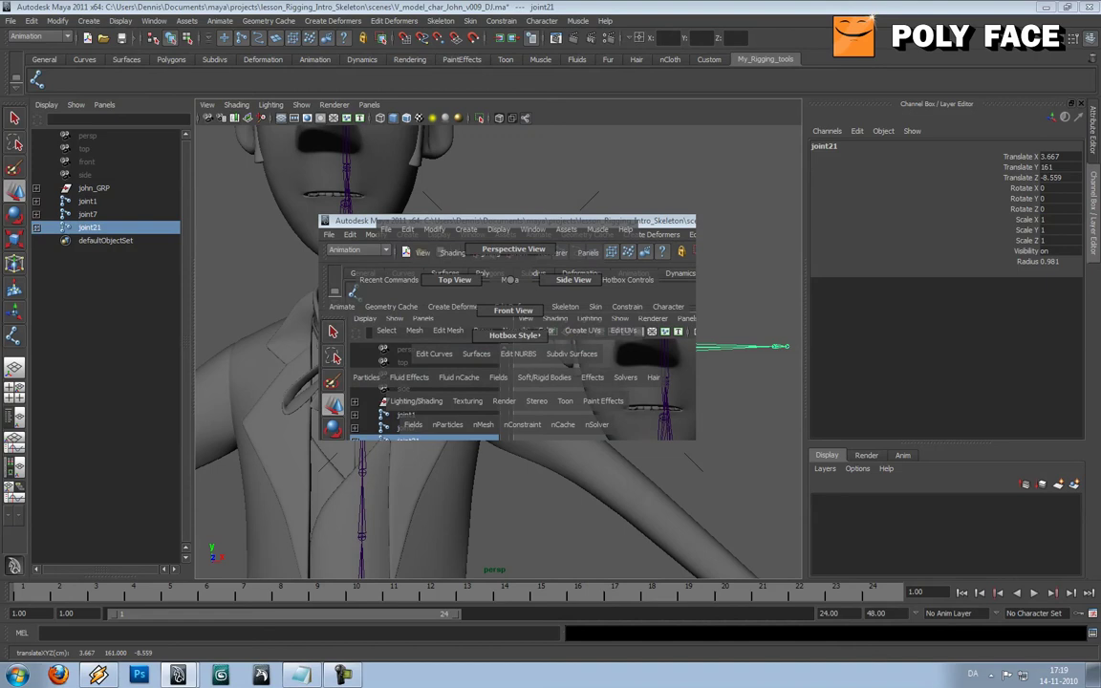
left_click_drag(510, 280, 455, 280)
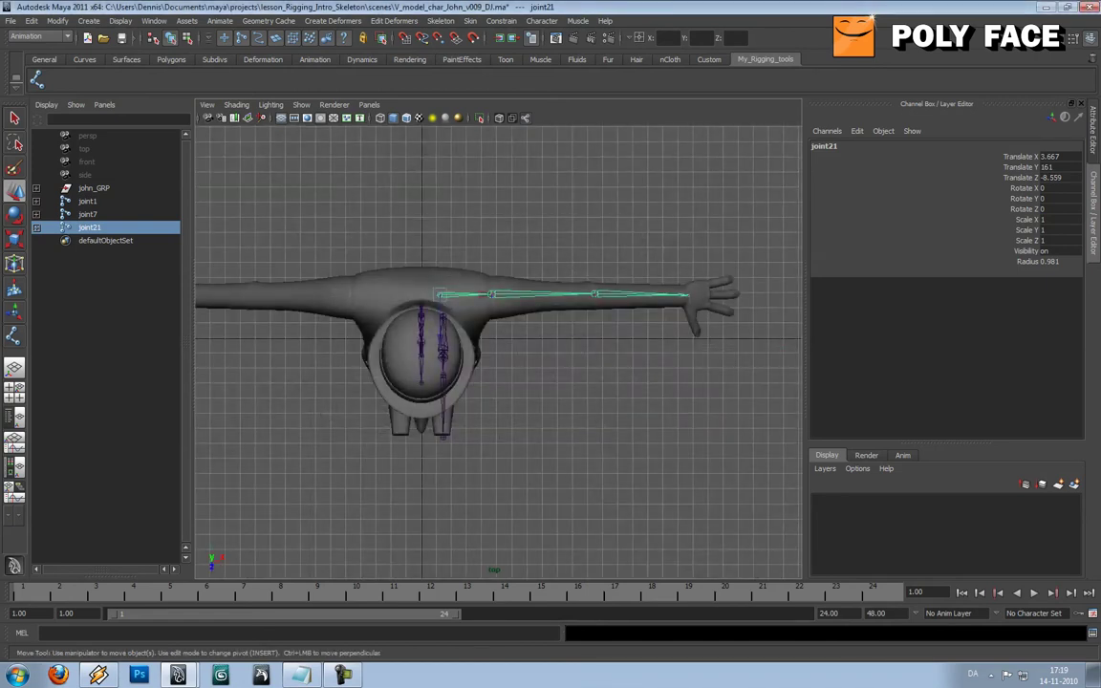
scroll(498, 352, "up", 3)
middle_click_drag(611, 286, 462, 351, "alt")
scroll(498, 352, "up", 2)
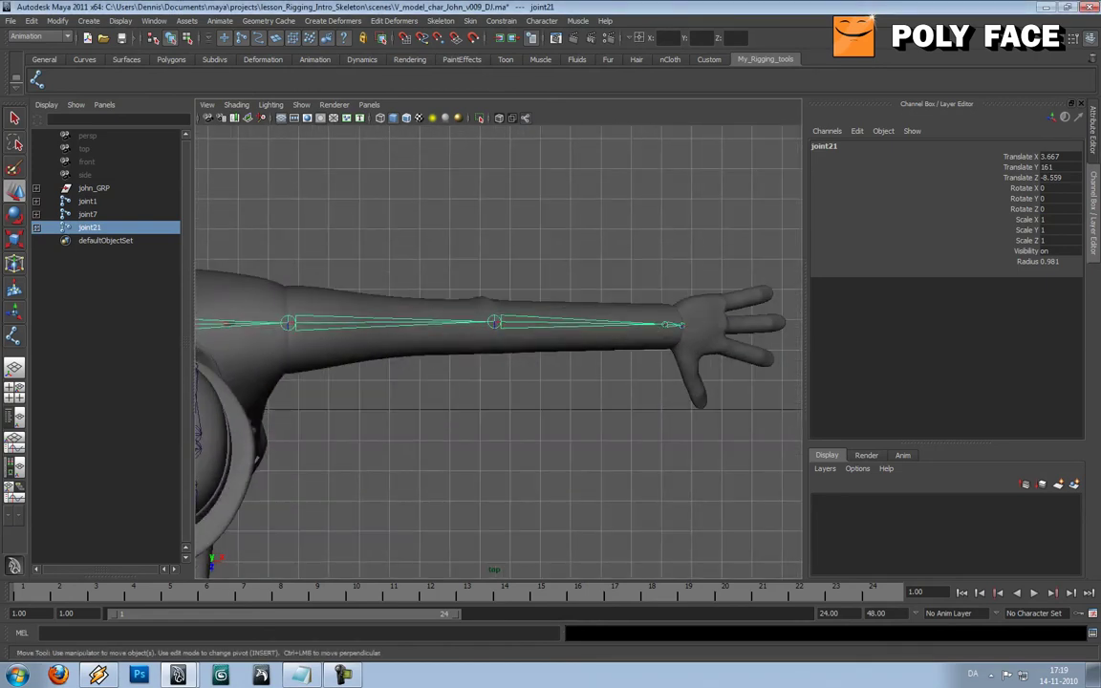
middle_click_drag(461, 351, 527, 355, "alt")
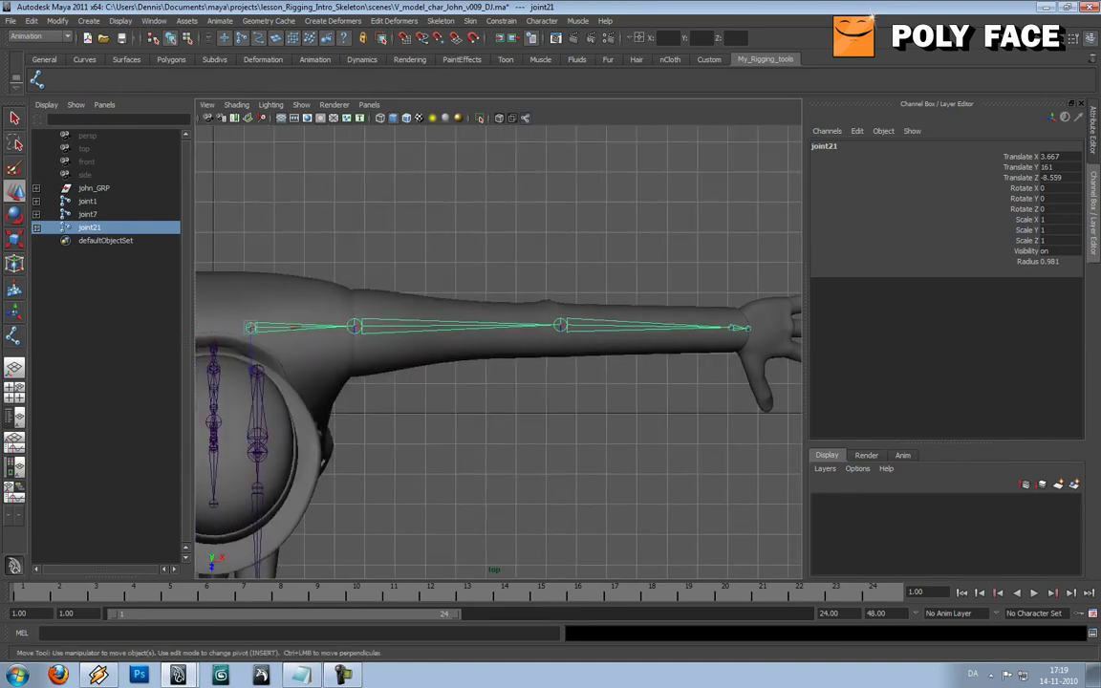
scroll(498, 351, "down", 2)
middle_click_drag(471, 268, 524, 268, "alt")
- In the front view, rotate the clavicle joint so that it slopes down toward the shoulder
key("space")
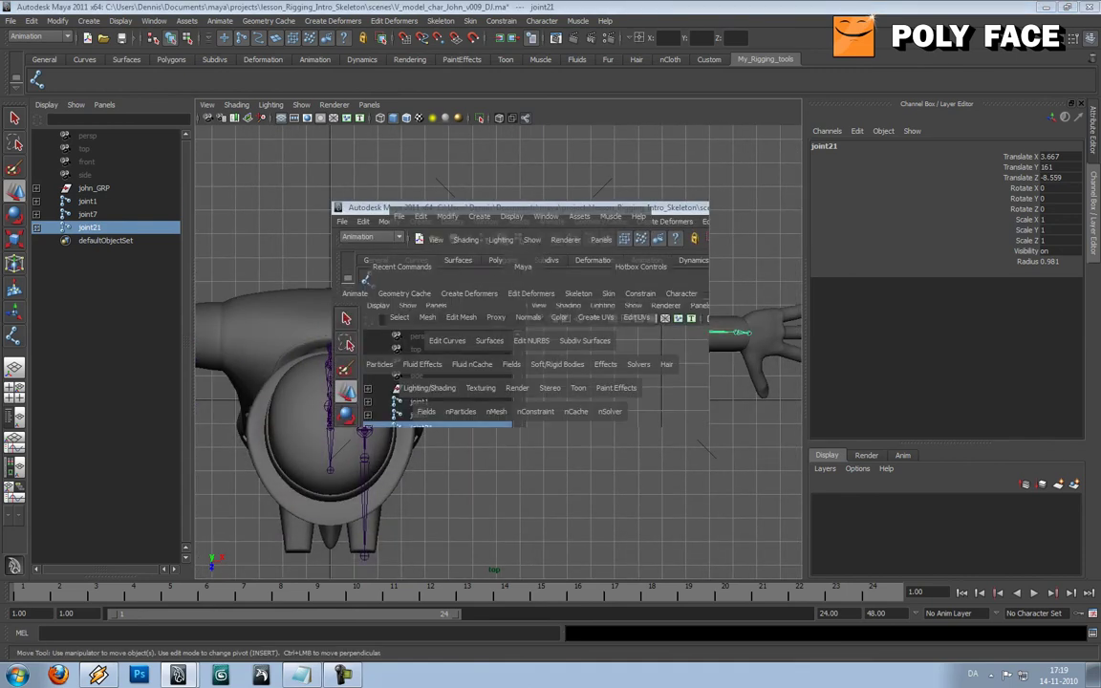
left_click(524, 266)
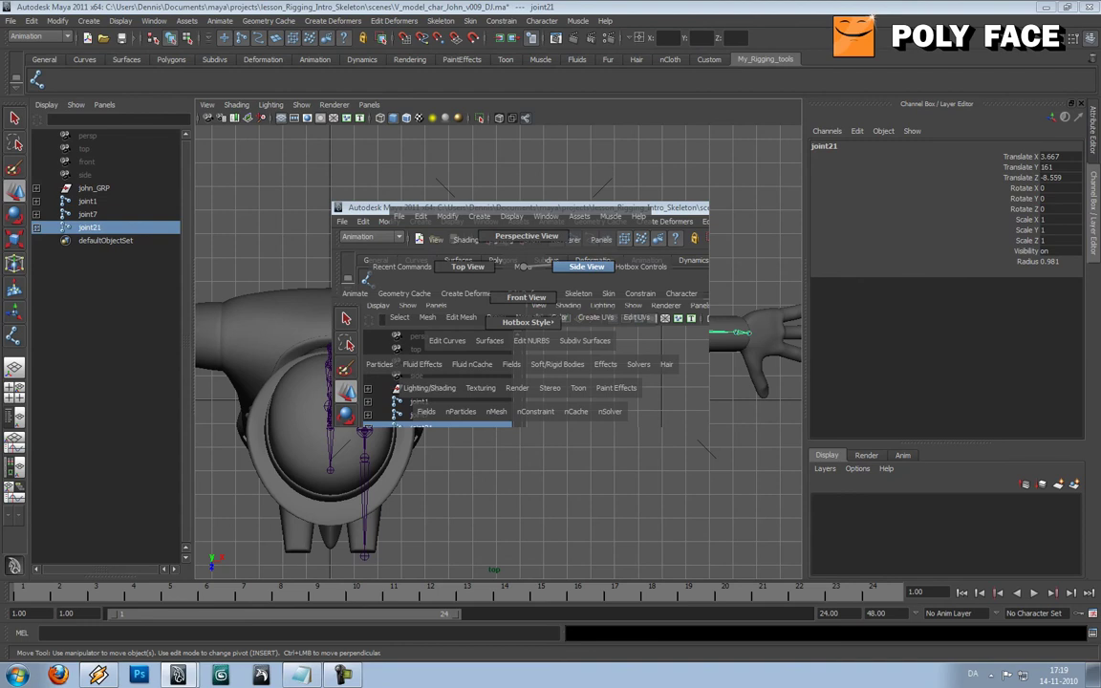
left_click_drag(524, 267, 581, 264)
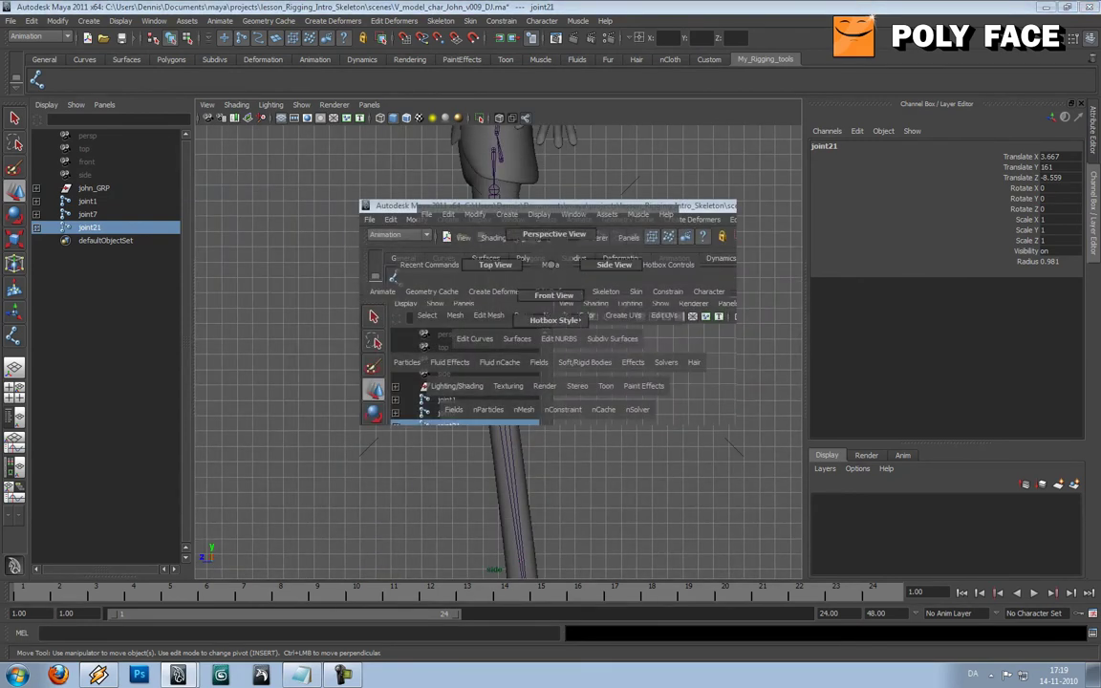
left_click_drag(551, 265, 548, 289)
middle_click_drag(547, 290, 521, 446, "alt")
right_click_drag(521, 446, 573, 447, "alt")
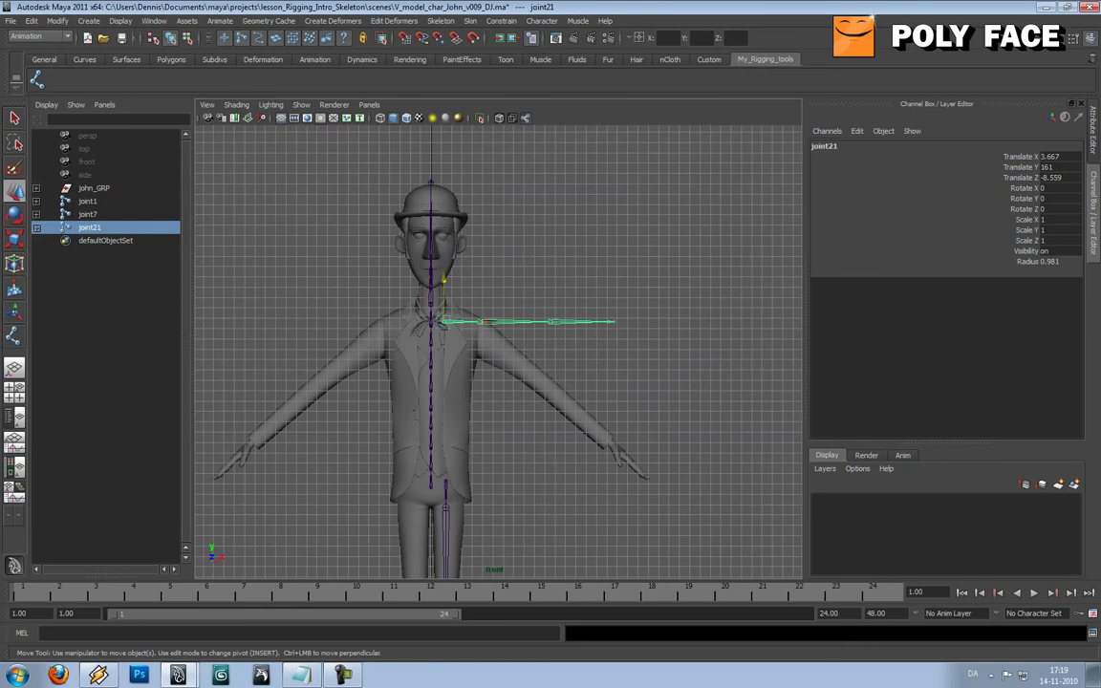
key("e")
left_click_drag(507, 303, 511, 322)
left_click(573, 272)
- Rotate the shoulder joint about Z to -23.767 so the arm chain follows the lowered arm
left_click(479, 332)
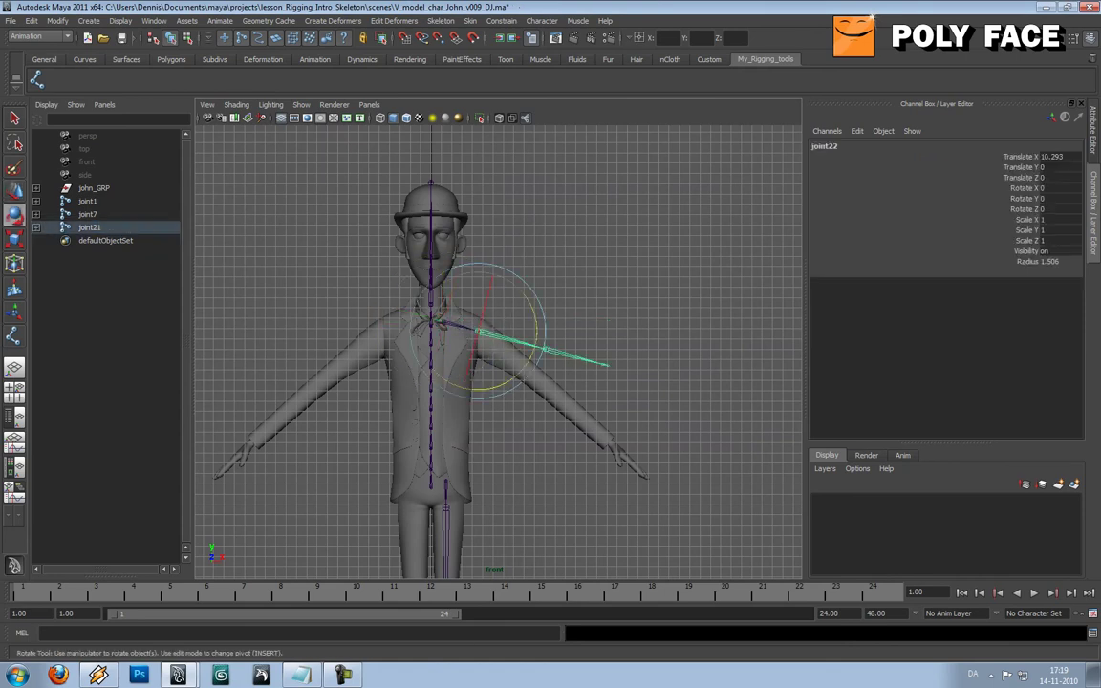
left_click_drag(535, 316, 536, 340)
left_click(607, 307)
- Show the shoulder and arm in the perspective view with the wireframe overlaid on the shaded mesh
key("space")
left_click_drag(607, 306, 497, 330)
middle_click_drag(497, 330, 485, 253, "alt")
left_click(473, 278)
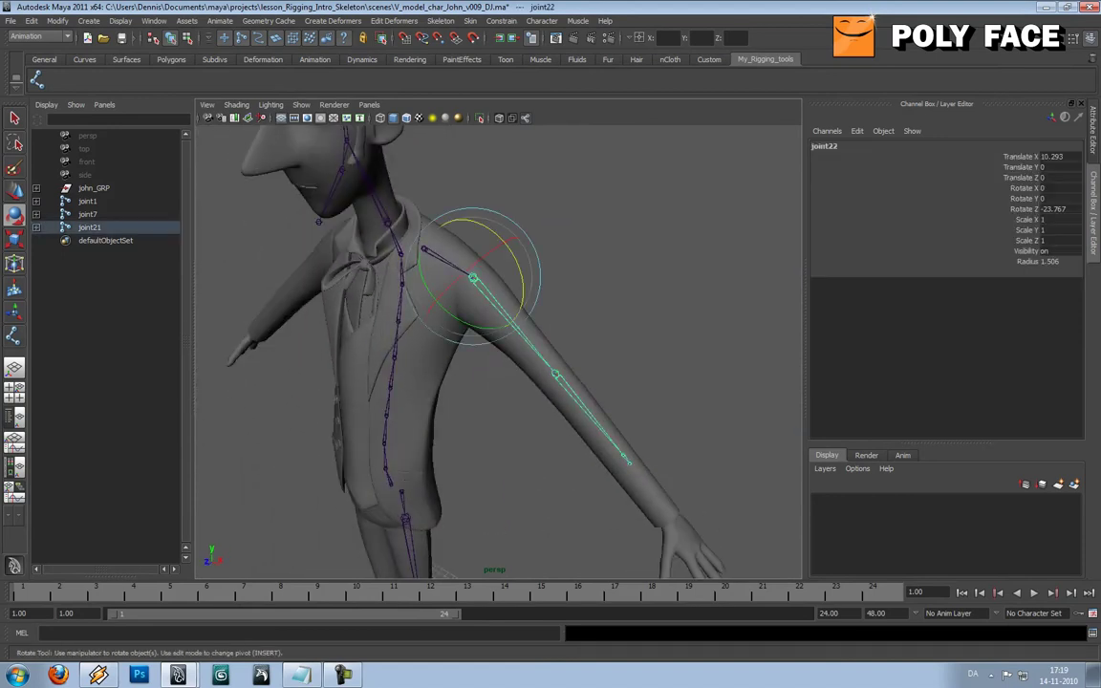
left_click(406, 118)
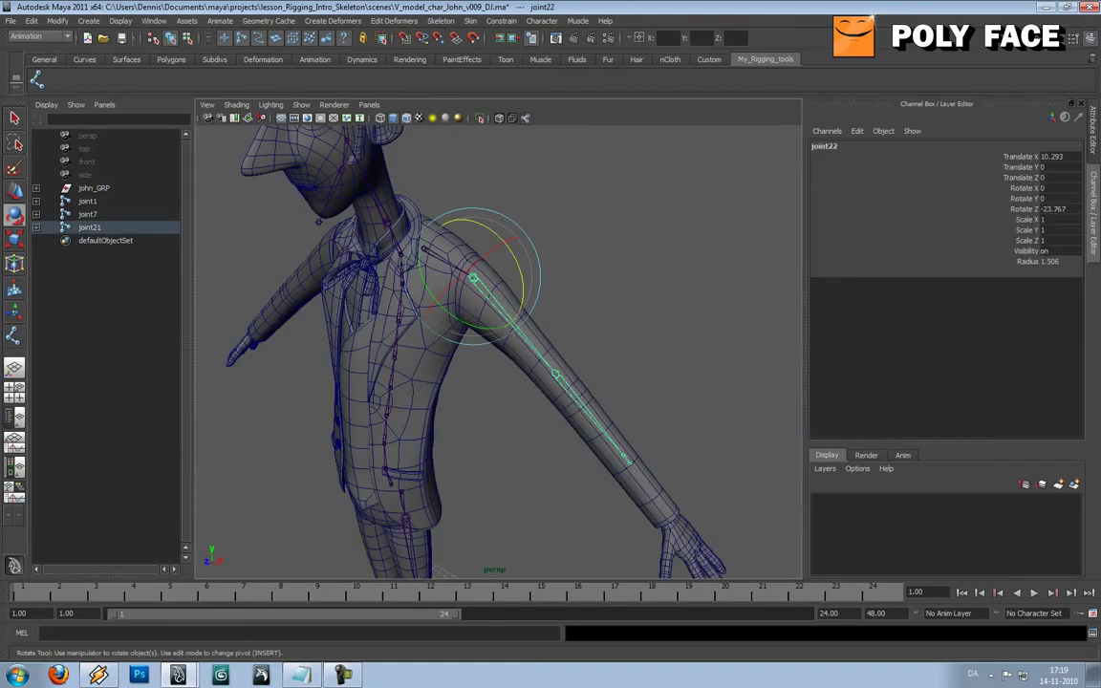
- Scale the shoulder joint along X to 1.269 so the upper arm bone reaches the elbow, then deselect it
key("r")
left_click_drag(512, 323, 552, 369)
key("ctrl+z")
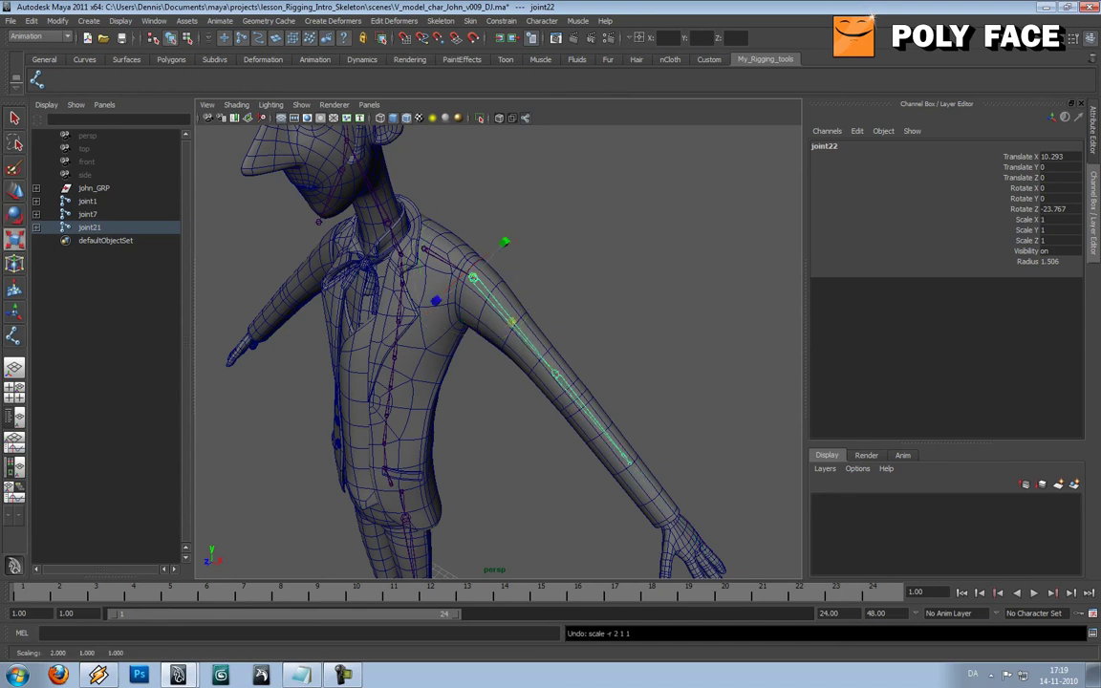
left_click_drag(513, 323, 597, 301)
left_click(612, 239)
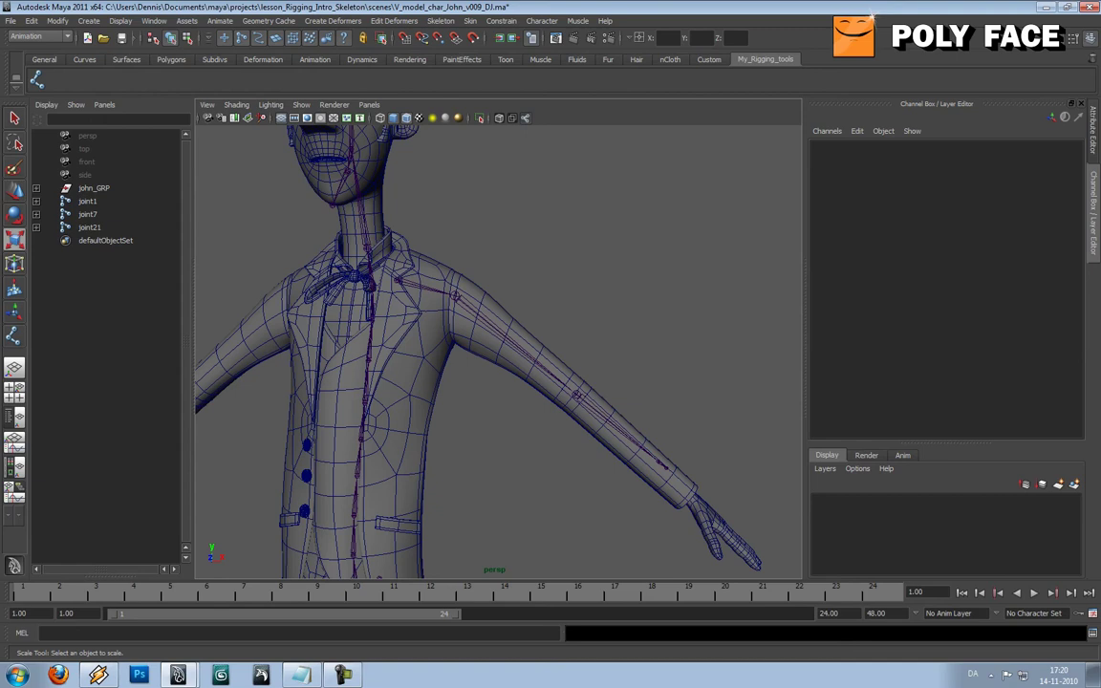
- Rotate the shoulder joint about Z to -24.919 to center the arm chain inside the sleeve
middle_click_drag(535, 382, 493, 321, "alt")
scroll(494, 321, "up", 3)
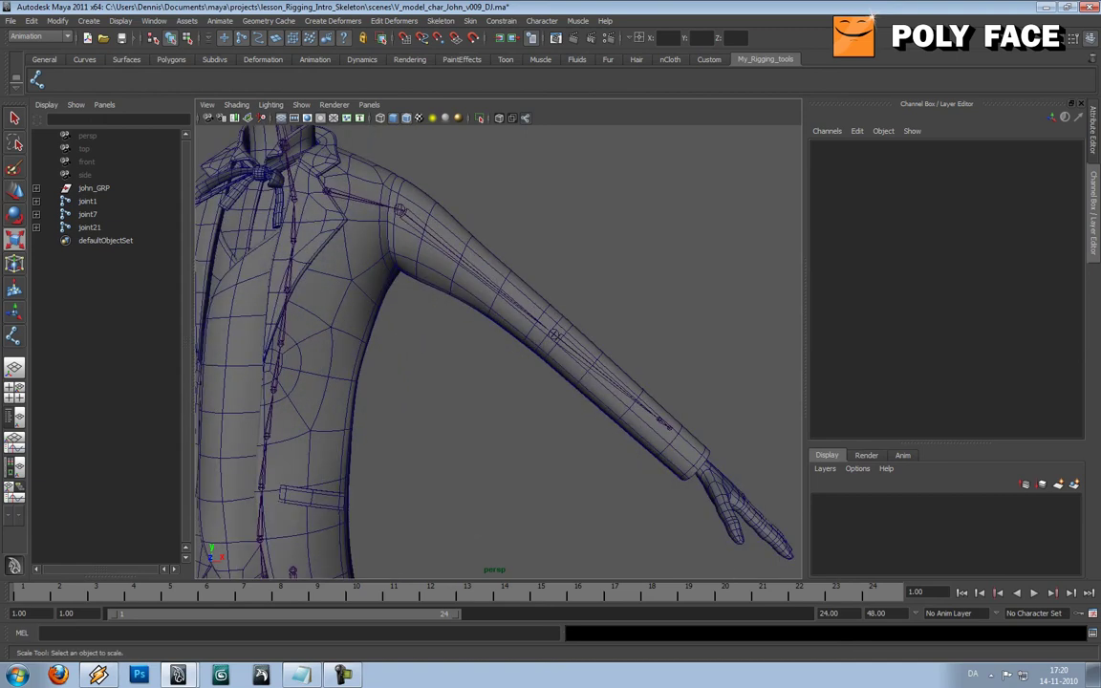
left_click(554, 335)
left_click(400, 210)
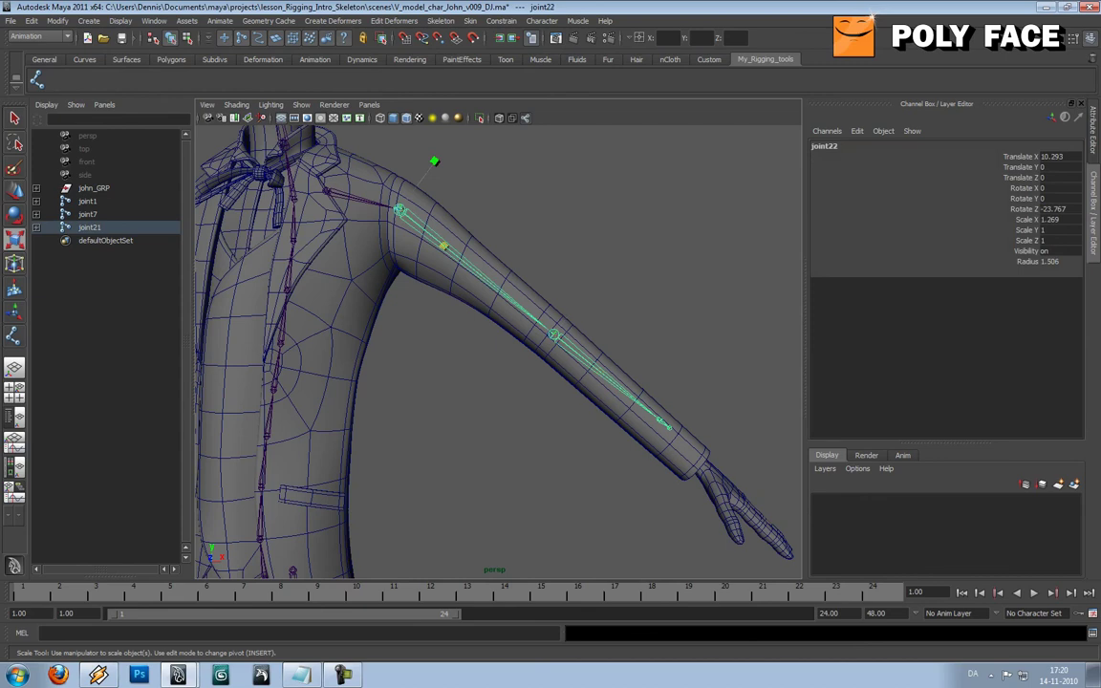
key("e")
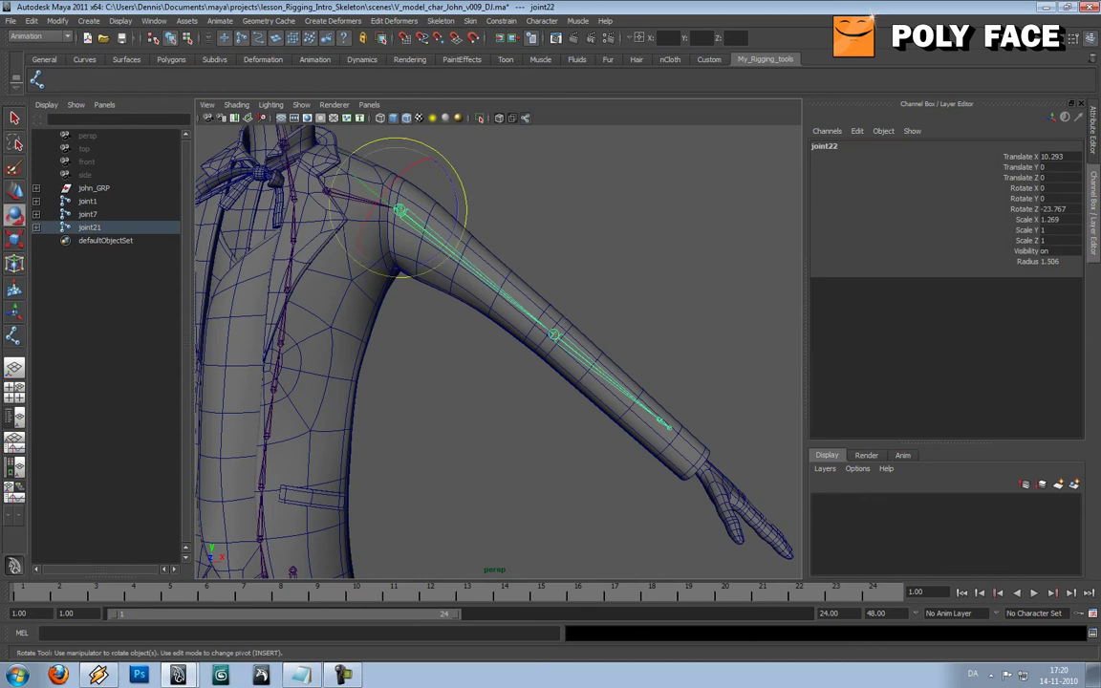
left_click_drag(457, 211, 457, 213)
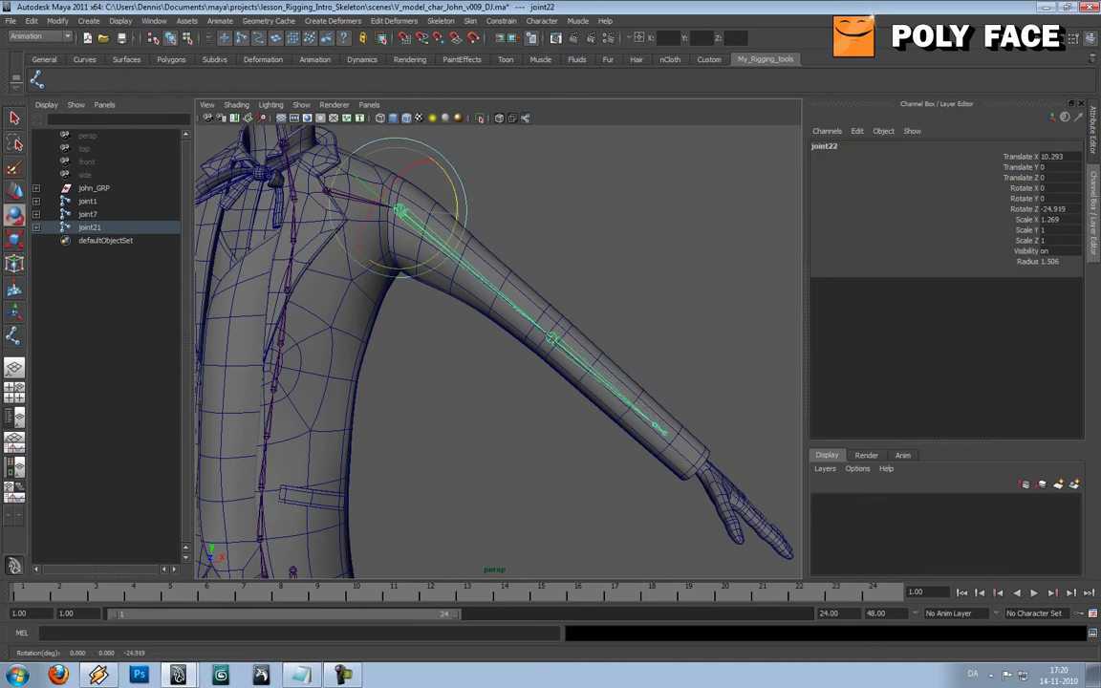
left_click(535, 243)
- Scale the elbow joint along X to 1.404 so the forearm bone reaches the wrist, and view the arm from the side
left_click(553, 339)
middle_click_drag(553, 338, 494, 259, "alt")
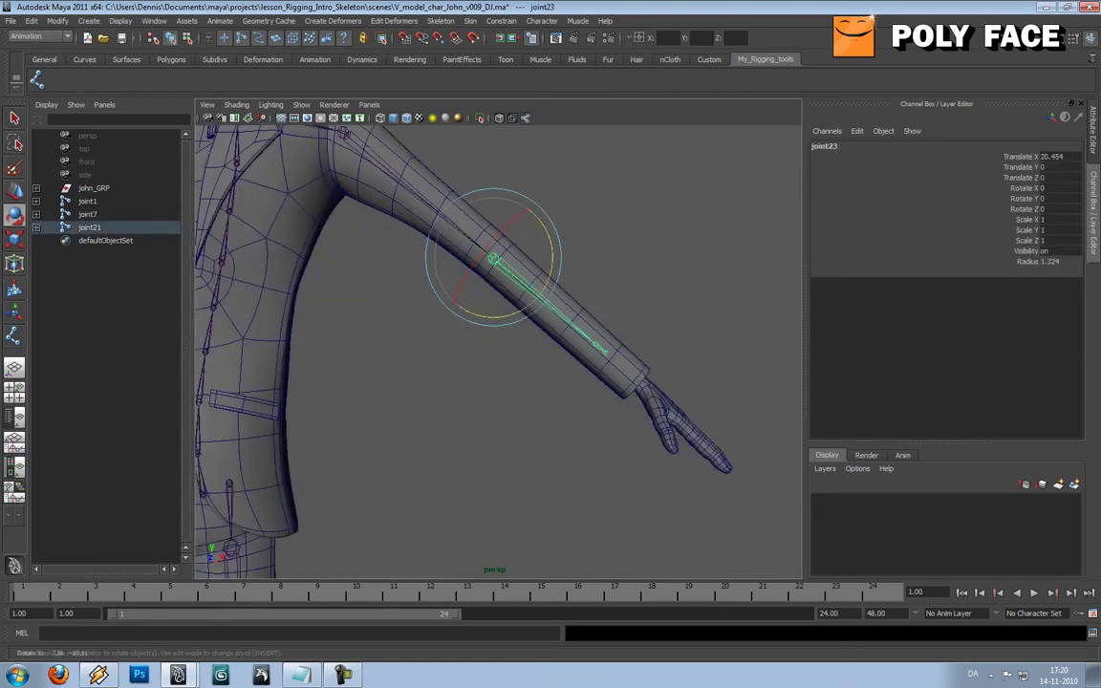
key("r")
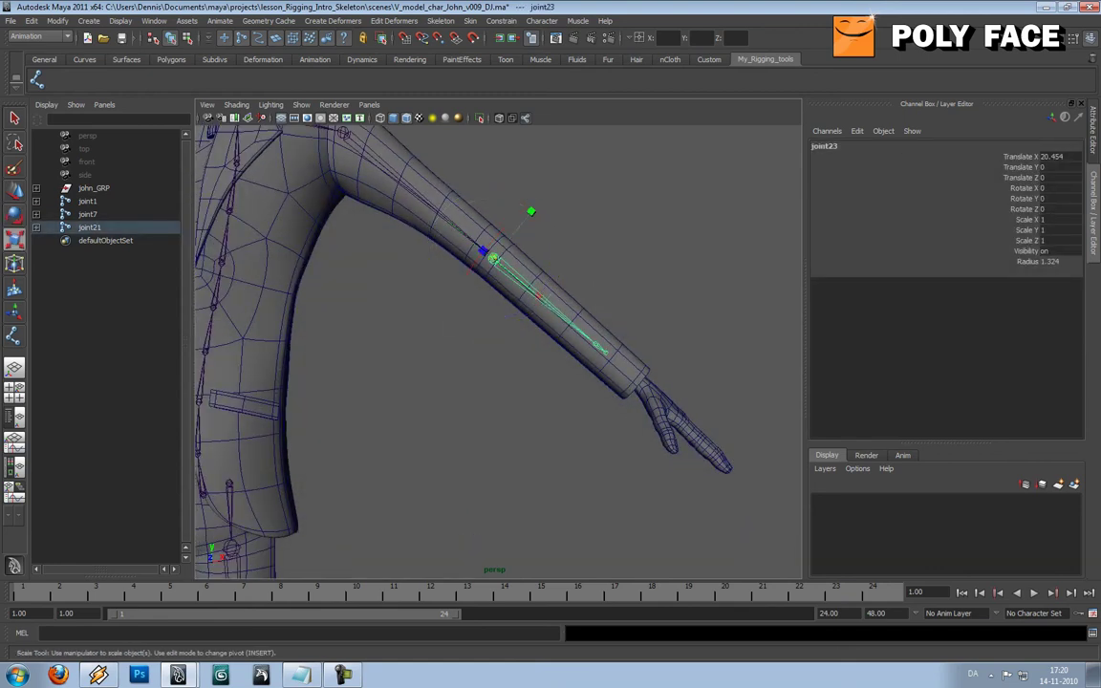
left_click_drag(538, 296, 459, 335)
scroll(498, 351, "down", 3)
scroll(498, 352, "down", 4)
left_click_drag(268, 347, 239, 349, "alt")
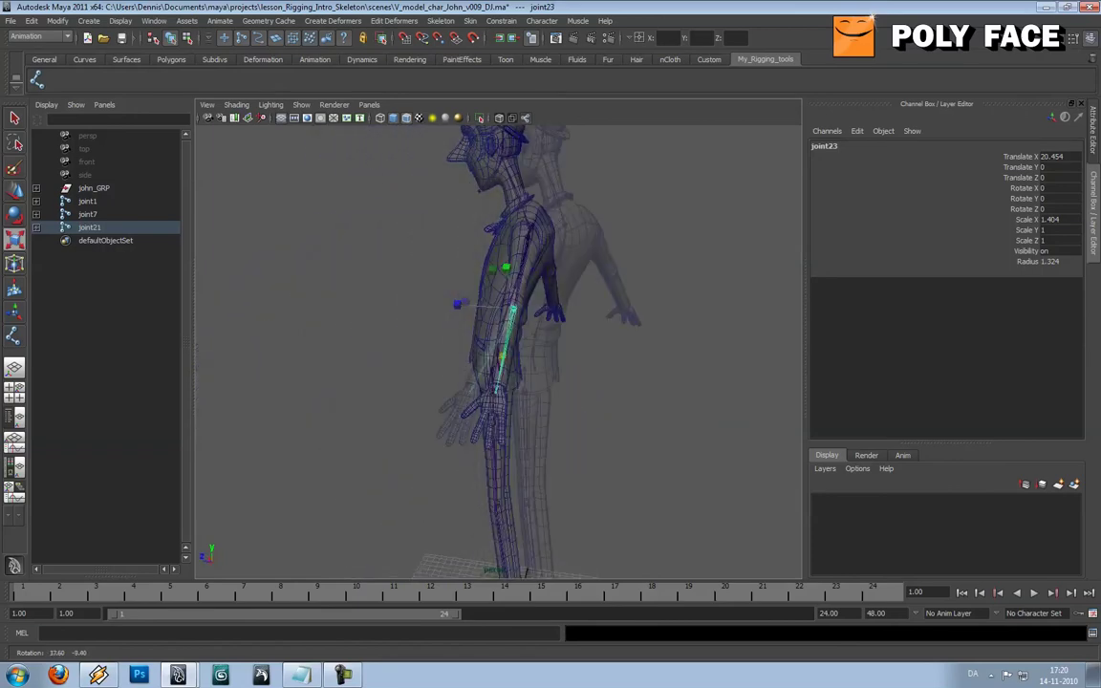